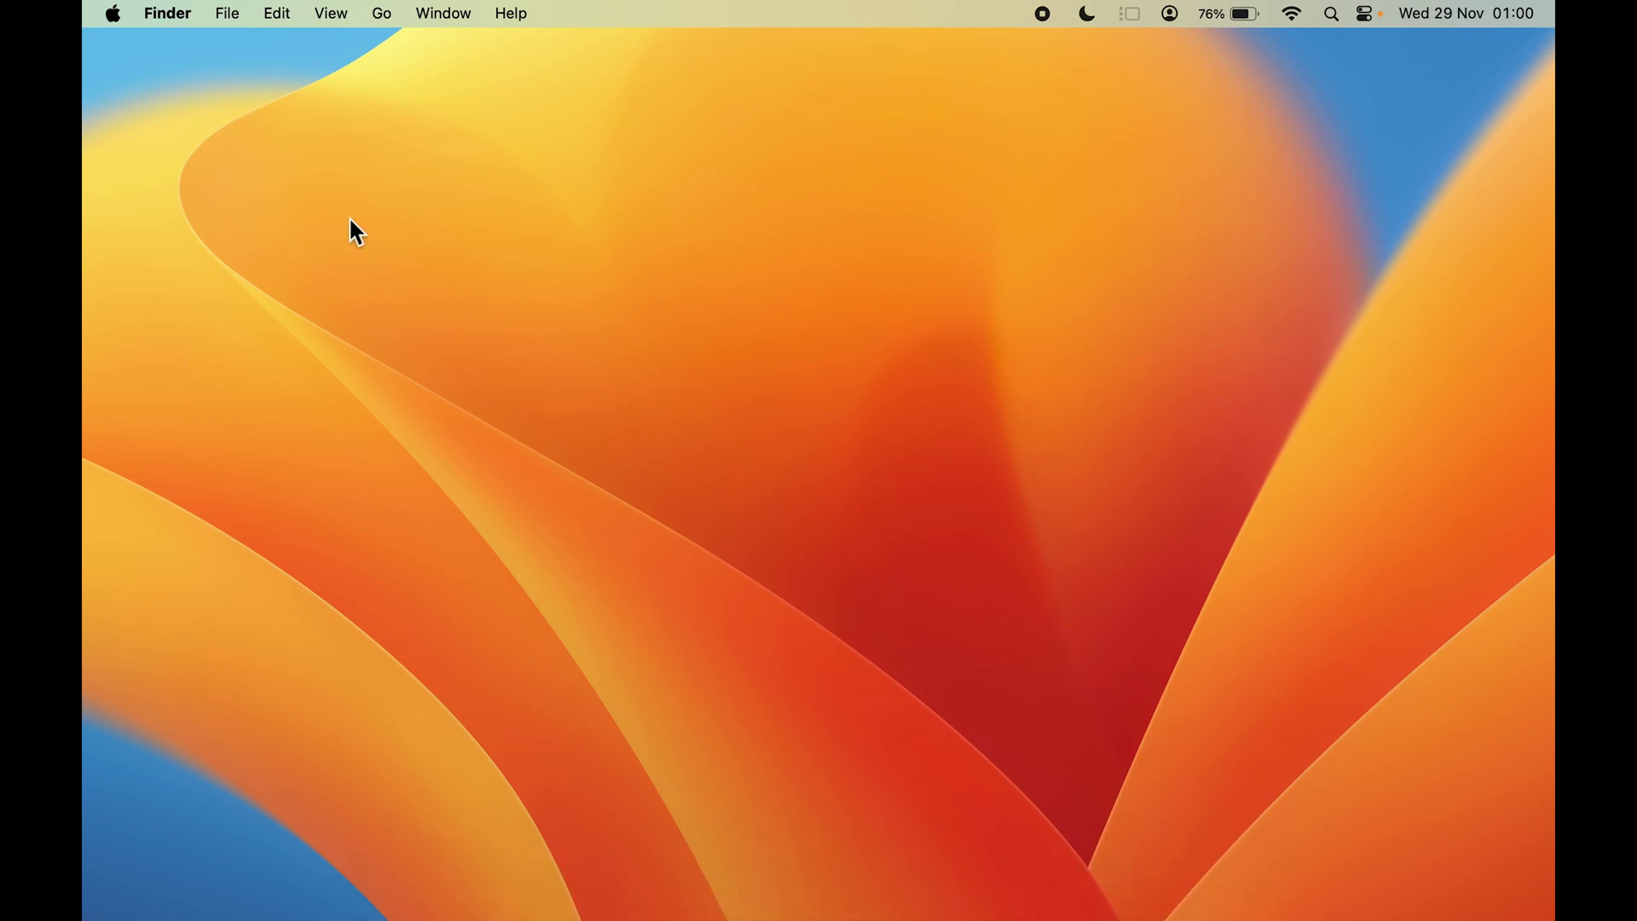
Open System Settings from the Apple menu and go to the Keyboard pane
left_click(114, 14)
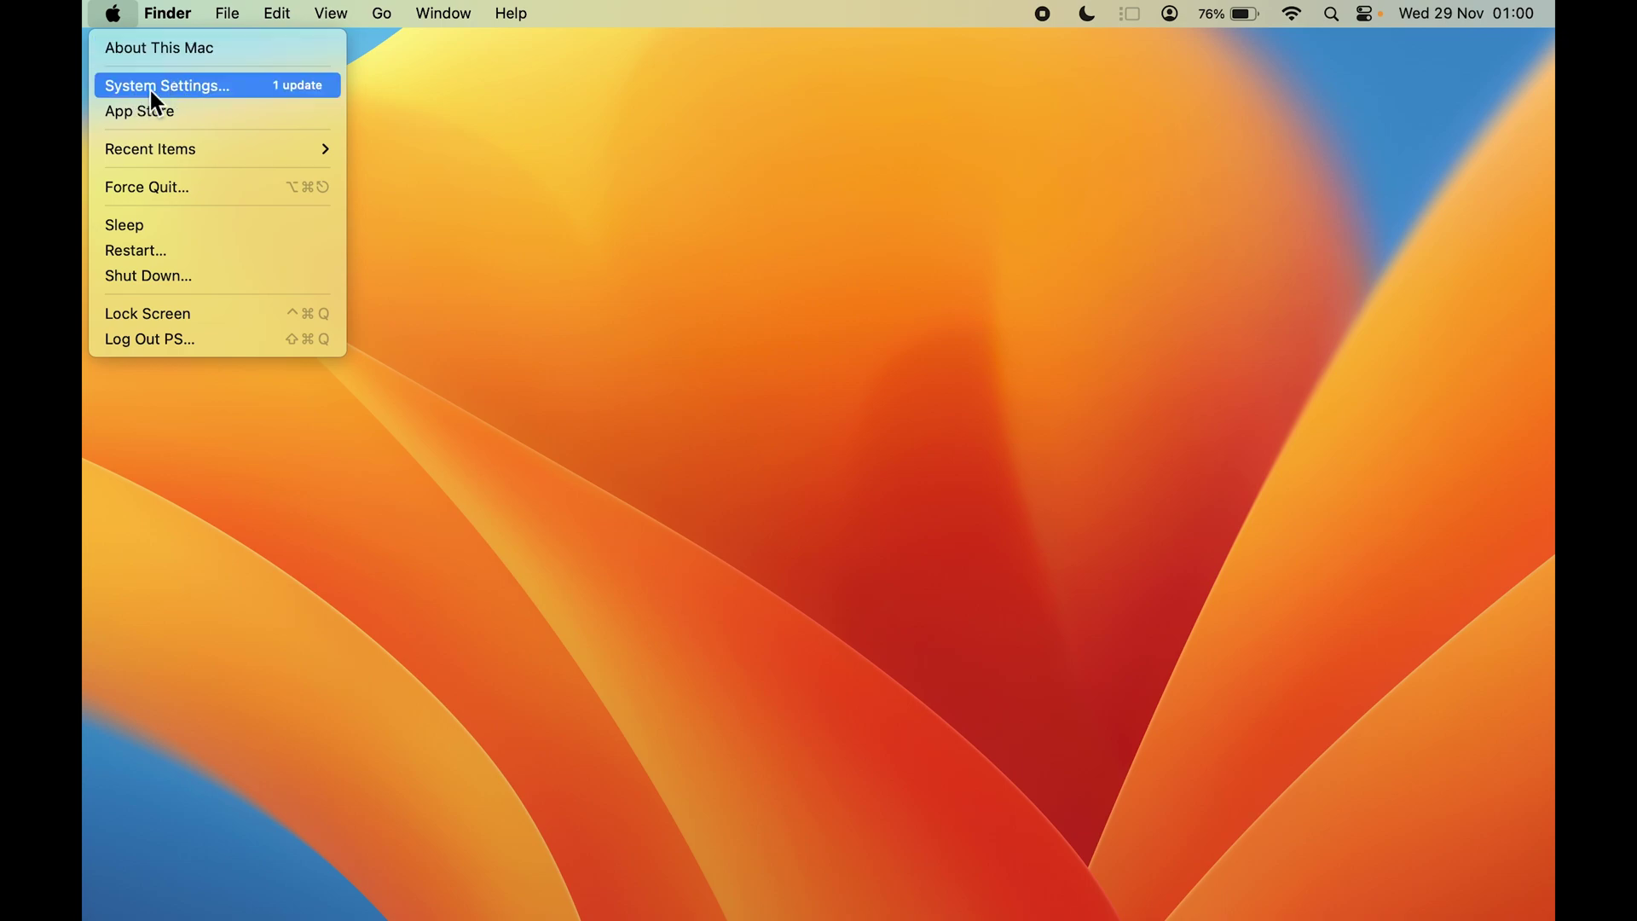
left_click(242, 85)
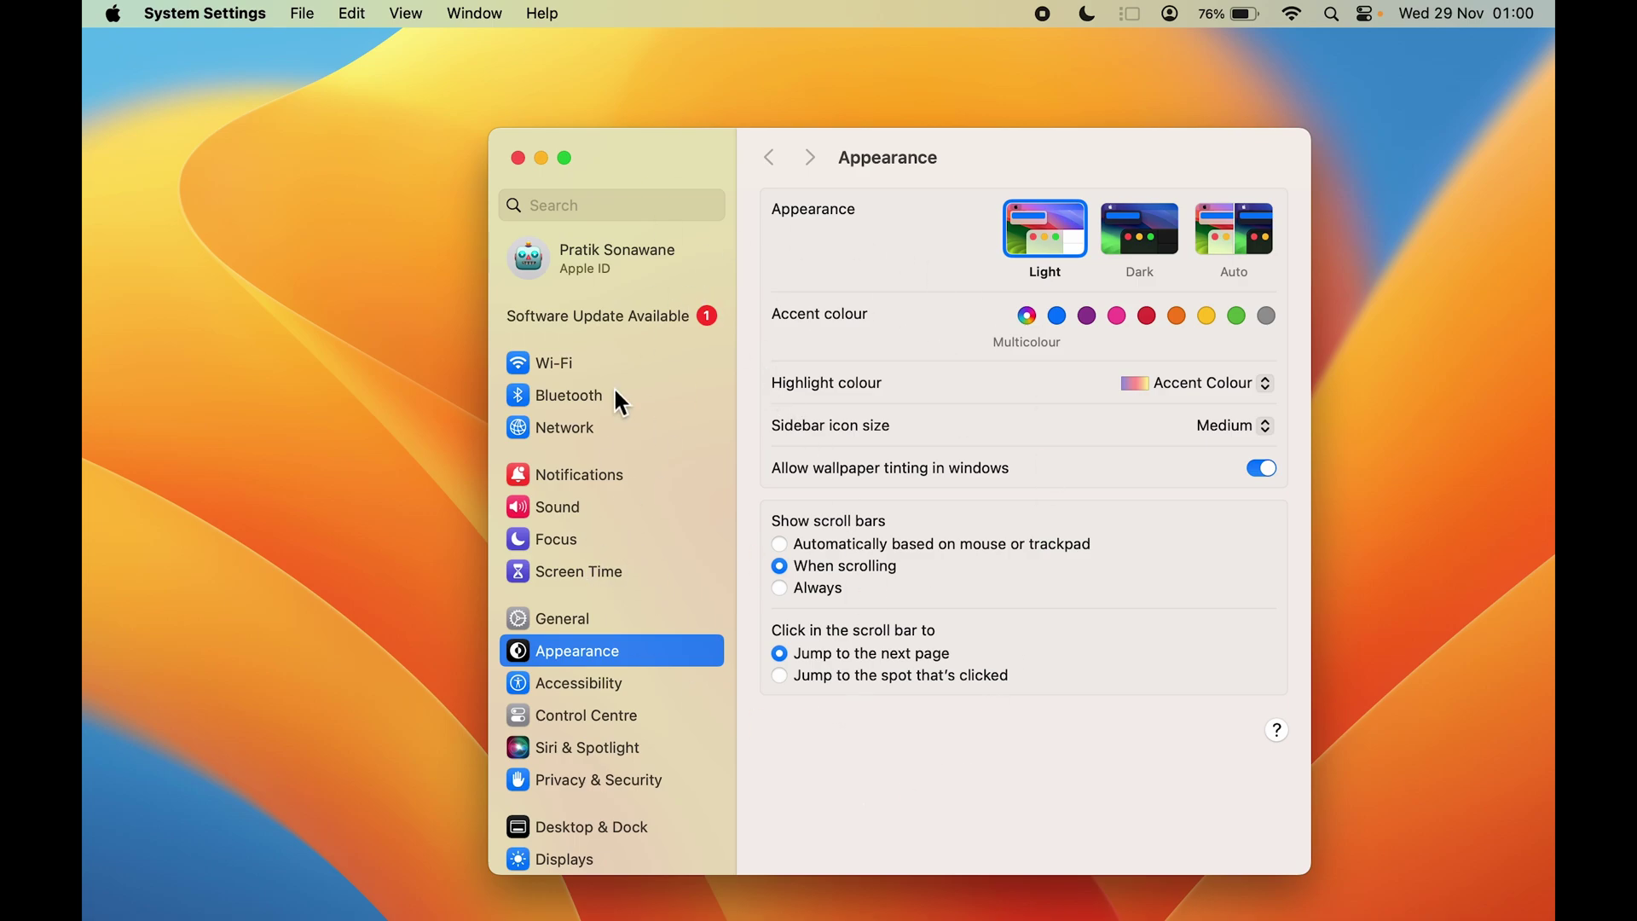
scroll(622, 577, "down", 10)
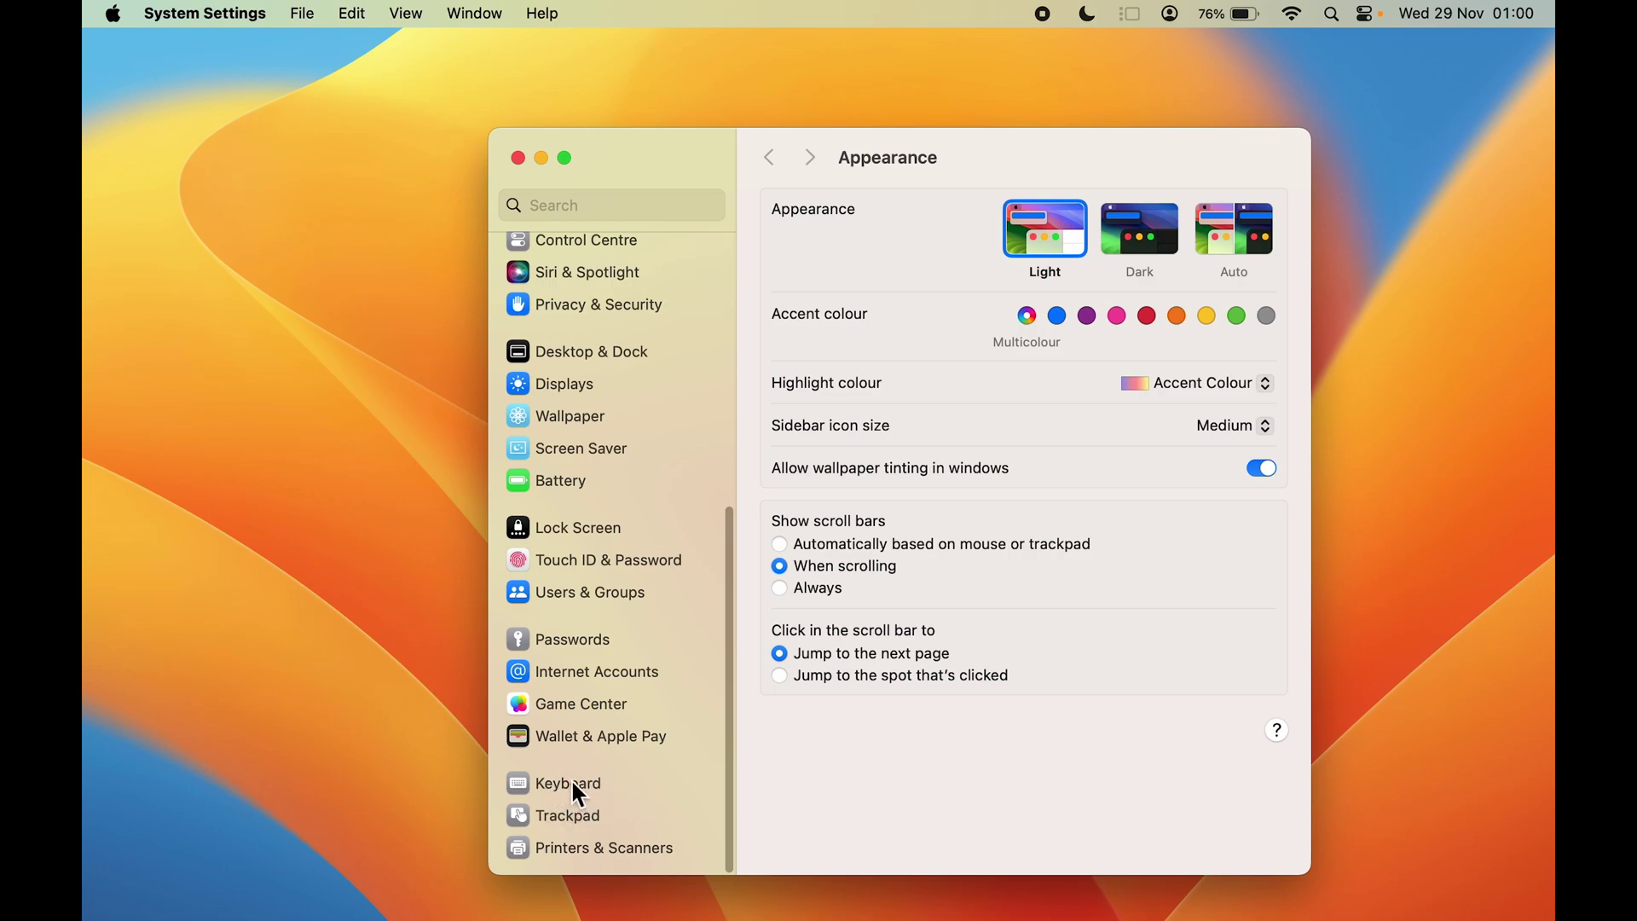
left_click(572, 783)
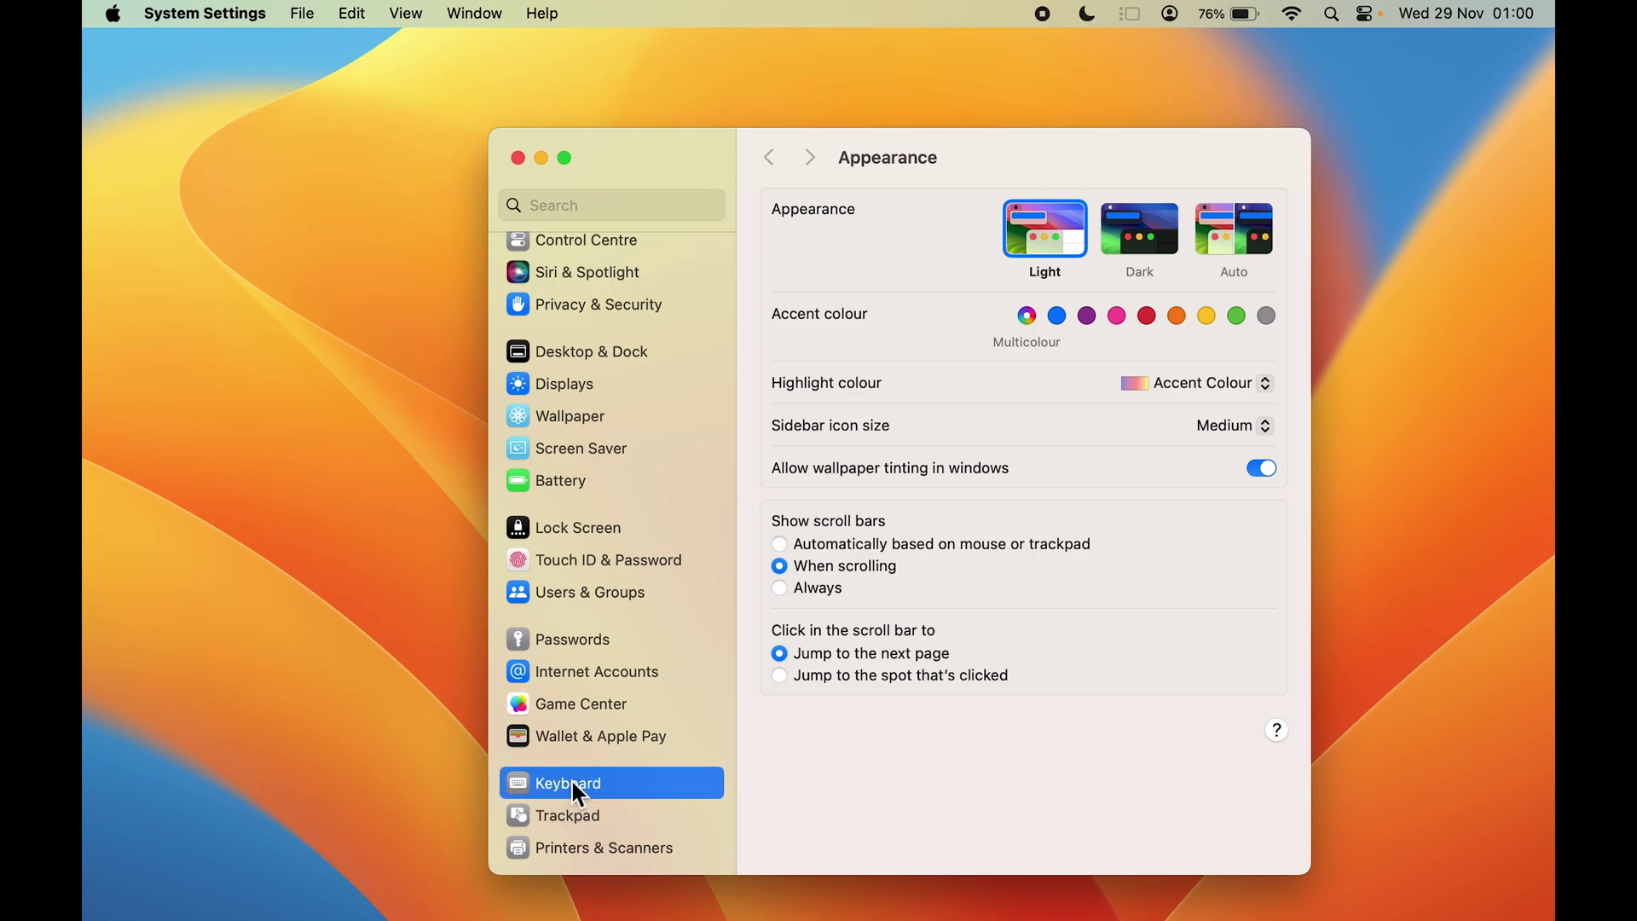
Search settings for 'keyboard', open the Keyboard result, then clear the search
left_click(564, 209)
type("keyboe")
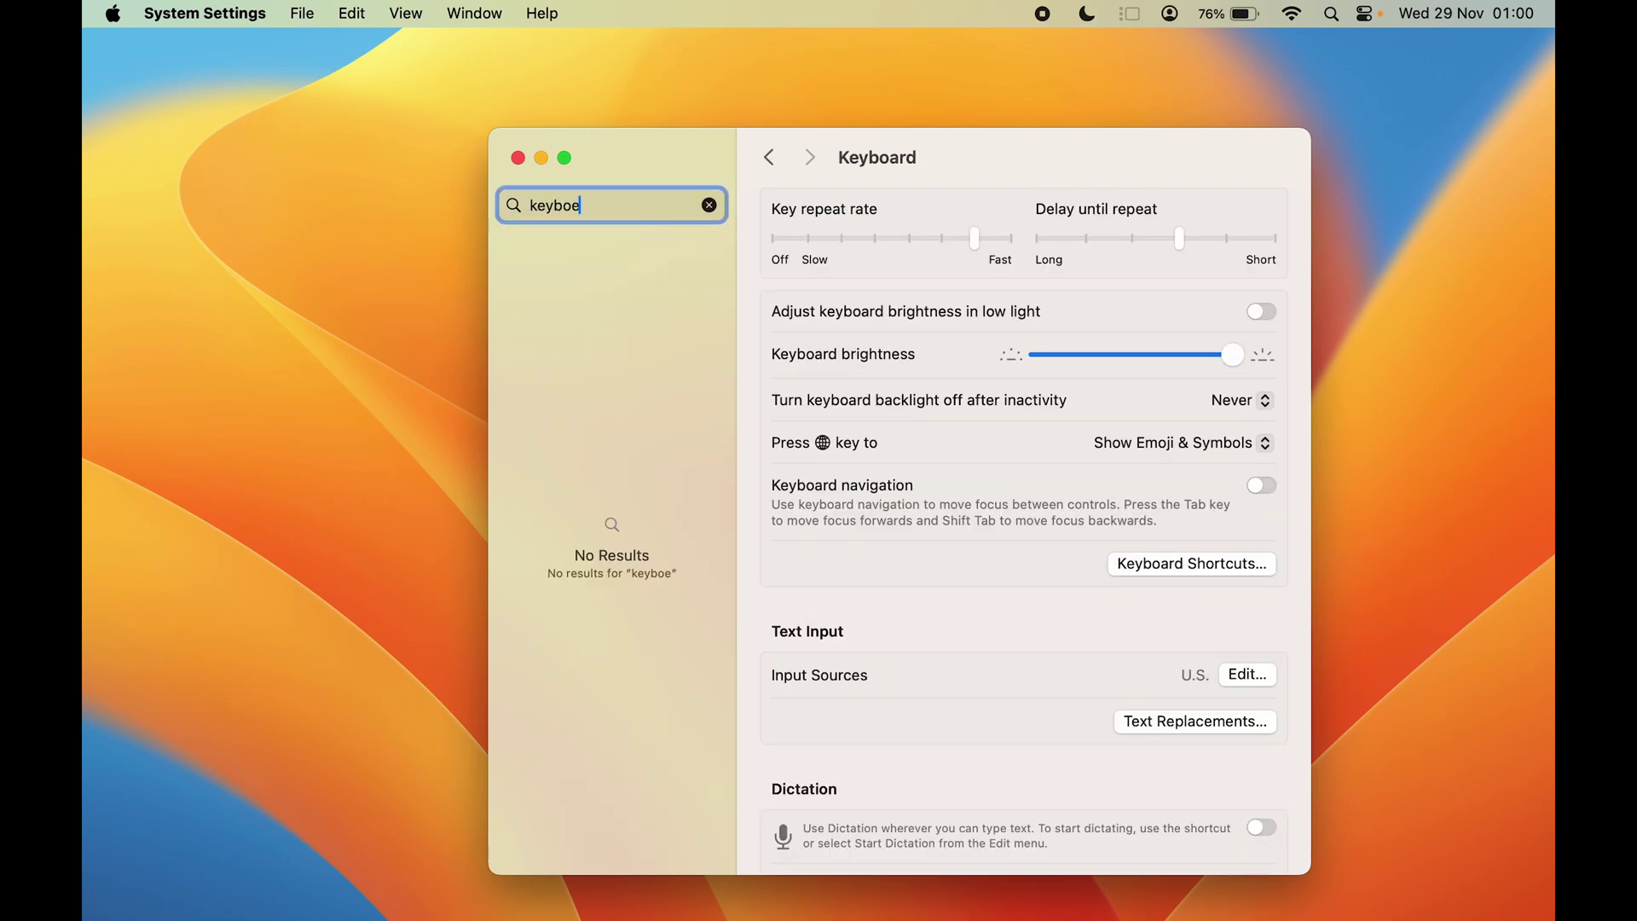
key("BackSpace")
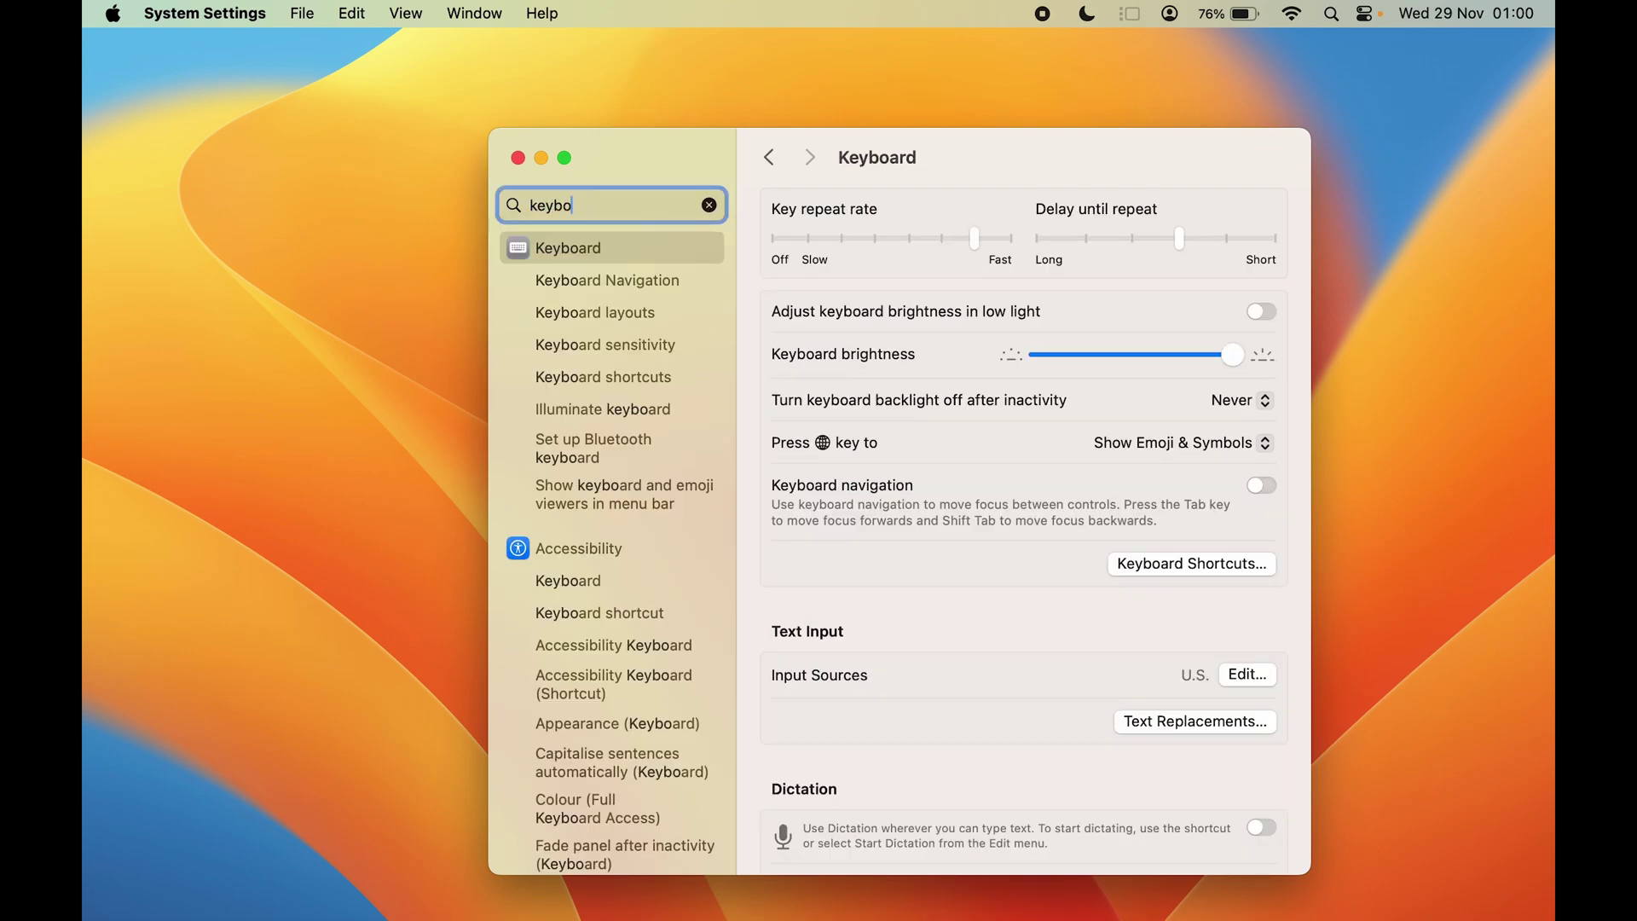
left_click(576, 248)
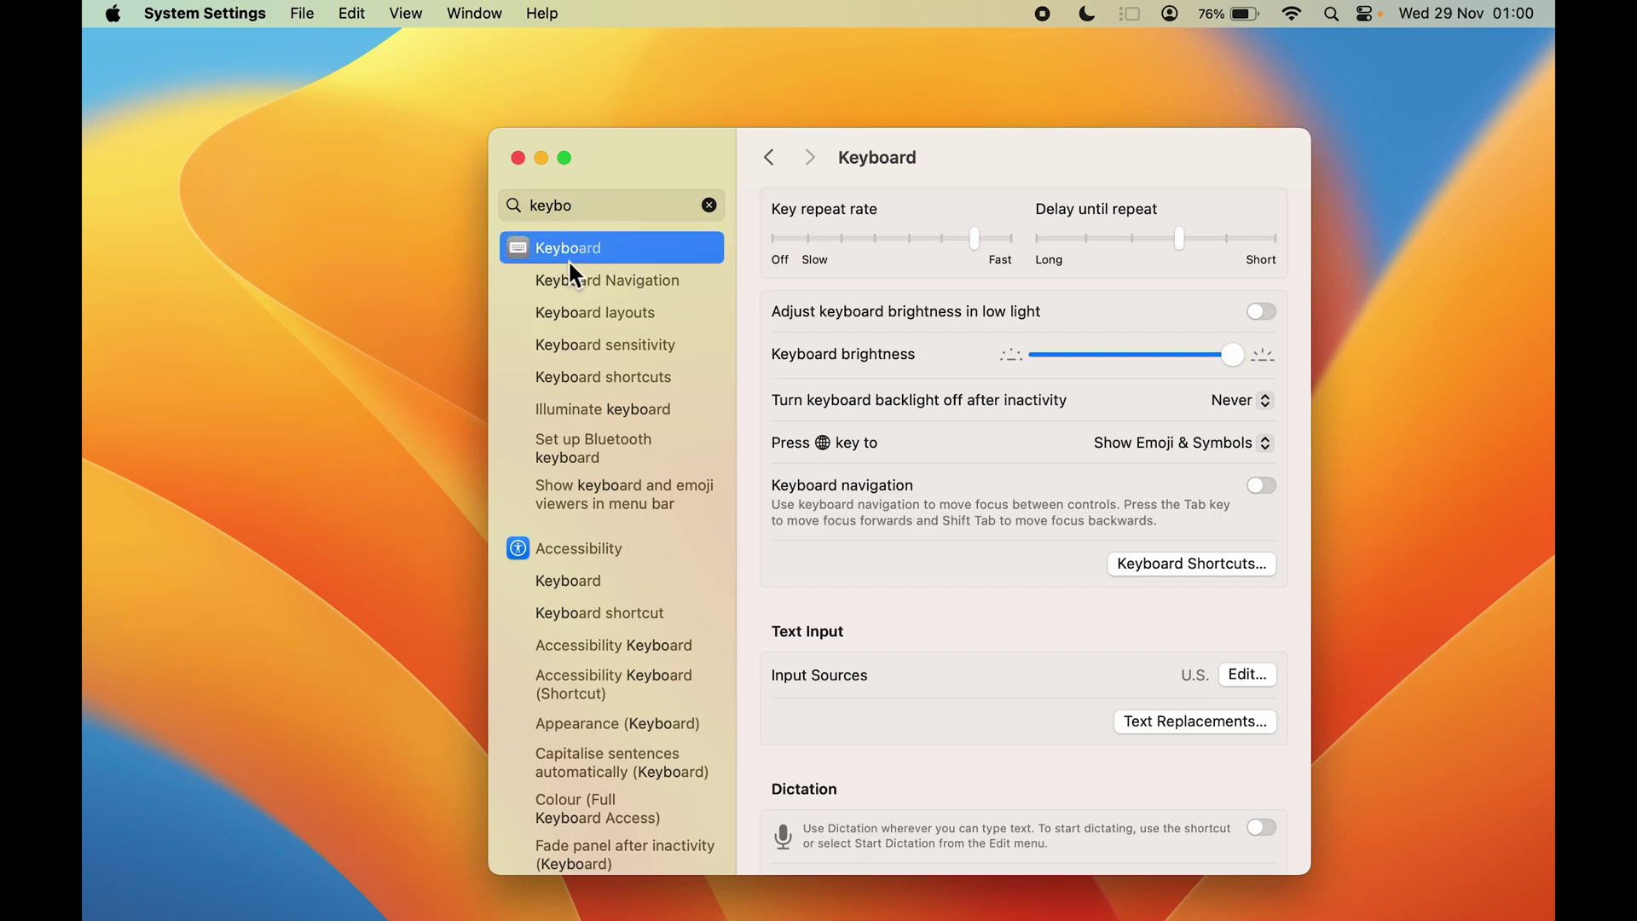
left_click(708, 204)
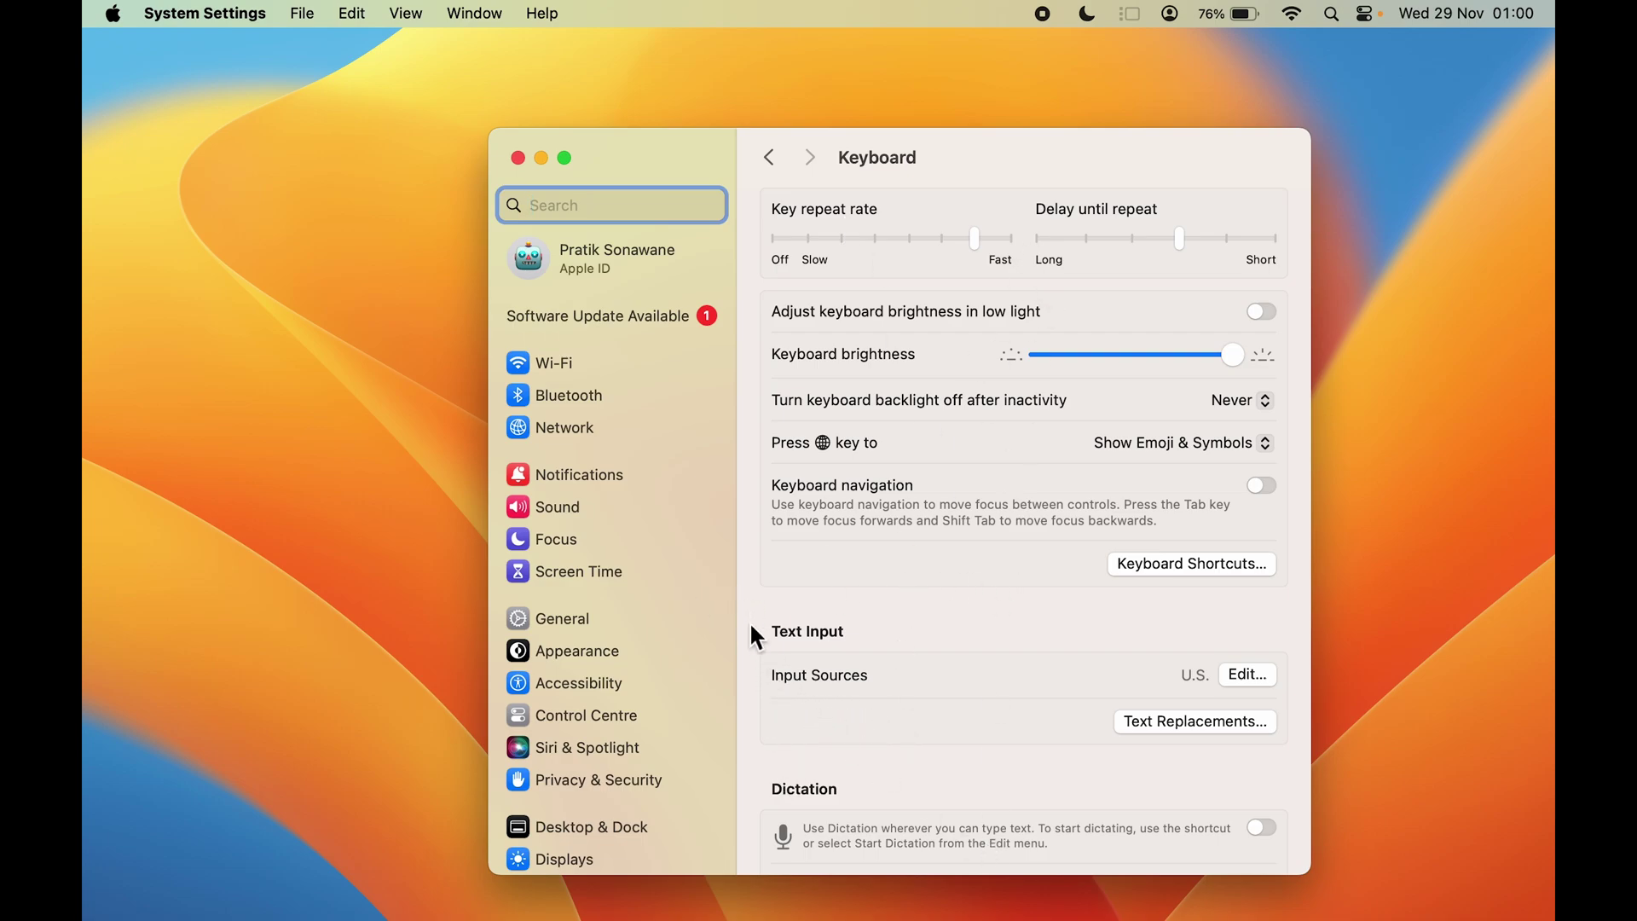
Open the Input Sources editor from Text Input and preview the U.S. layout
scroll(750, 621, "down", 5)
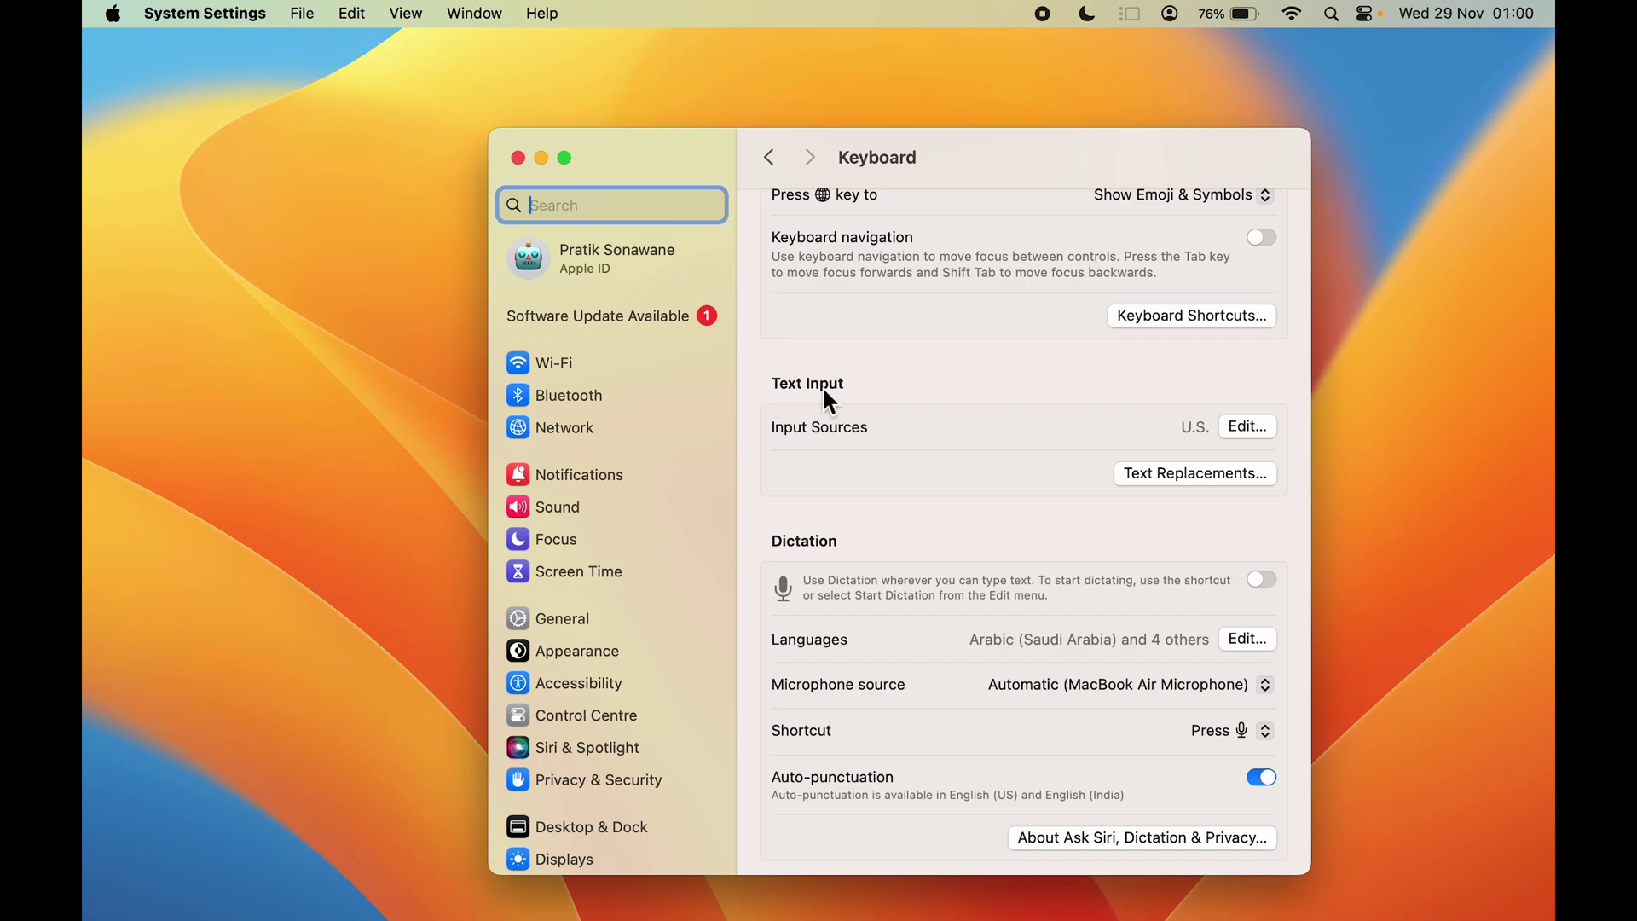
left_click(1252, 428)
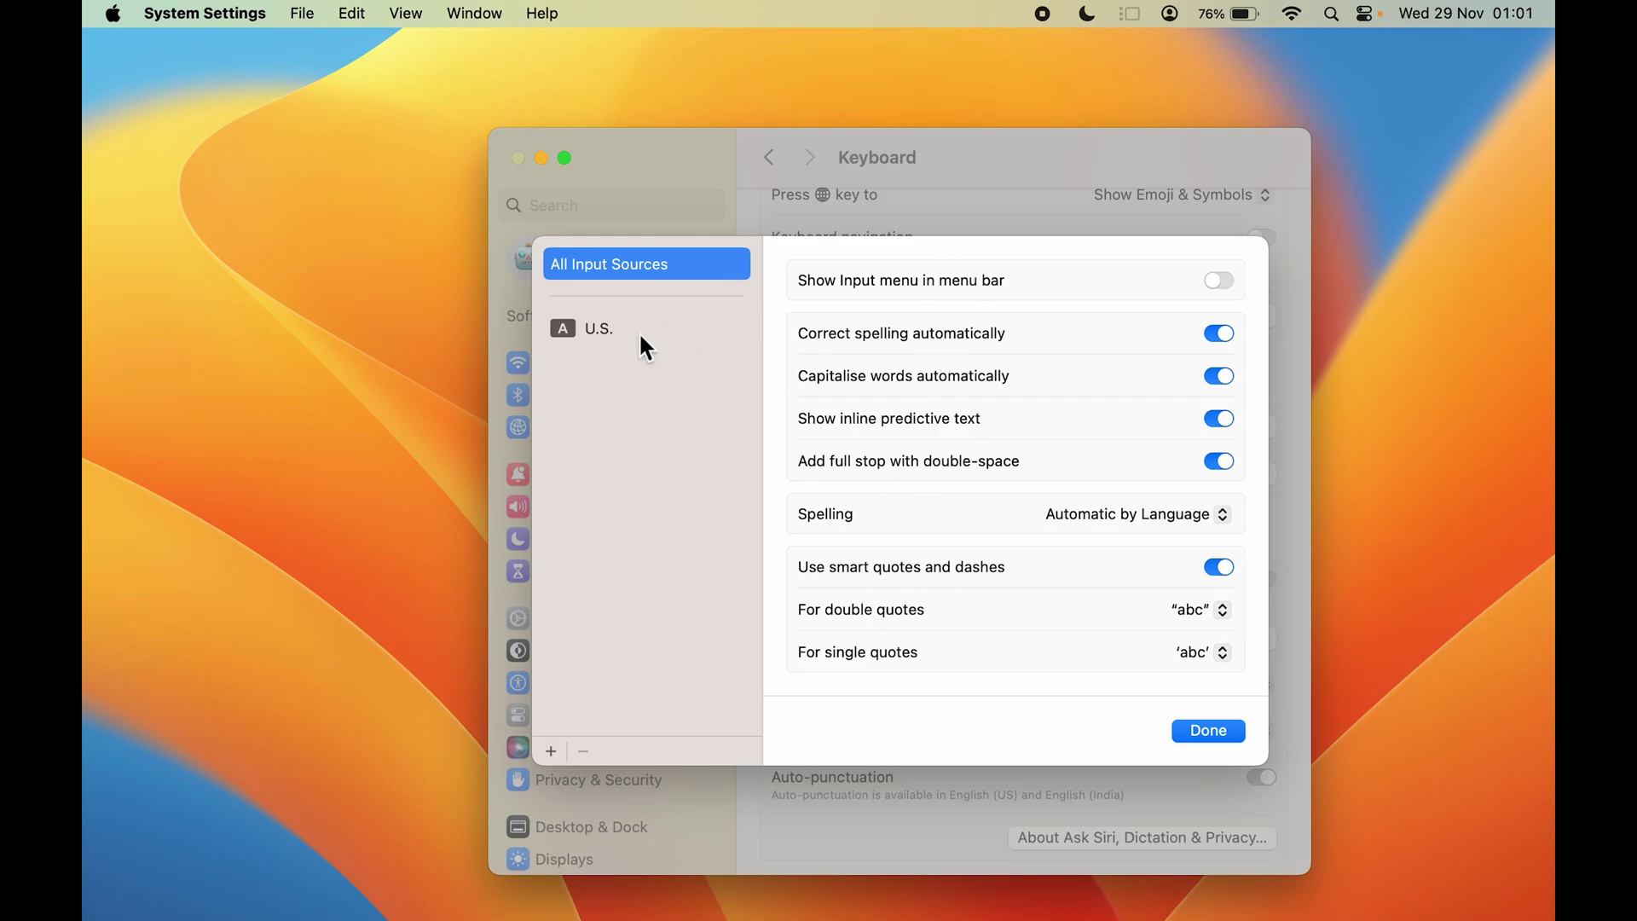
left_click(601, 328)
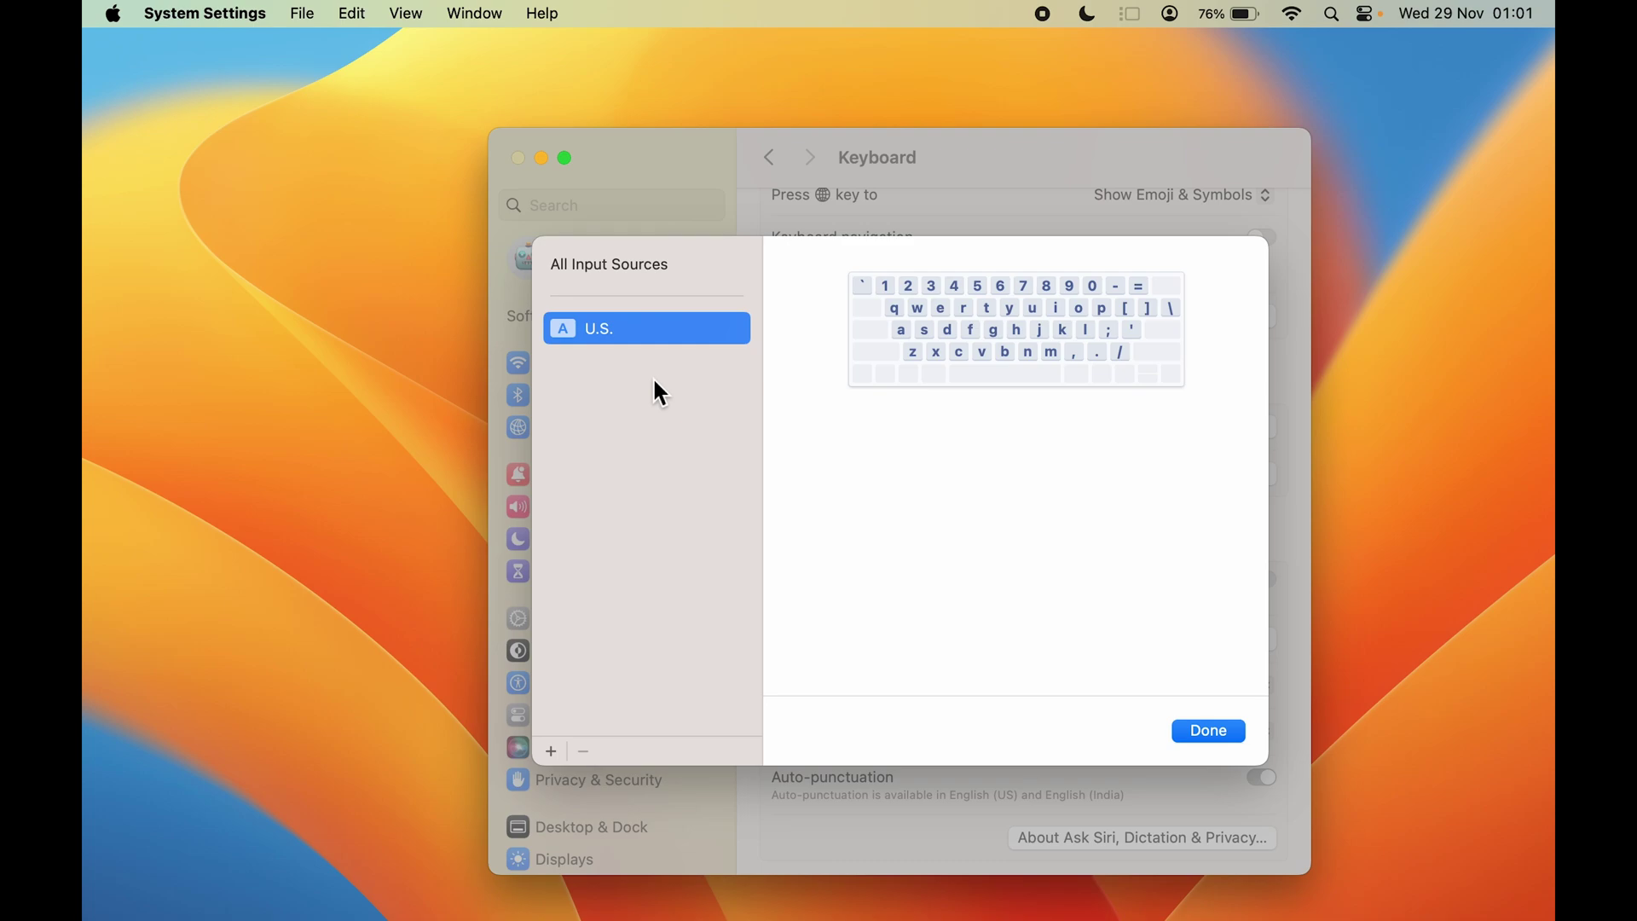
Open the add-source browser and preview English layouts from ABC through Dvorak – Left-Handed
left_click(555, 751)
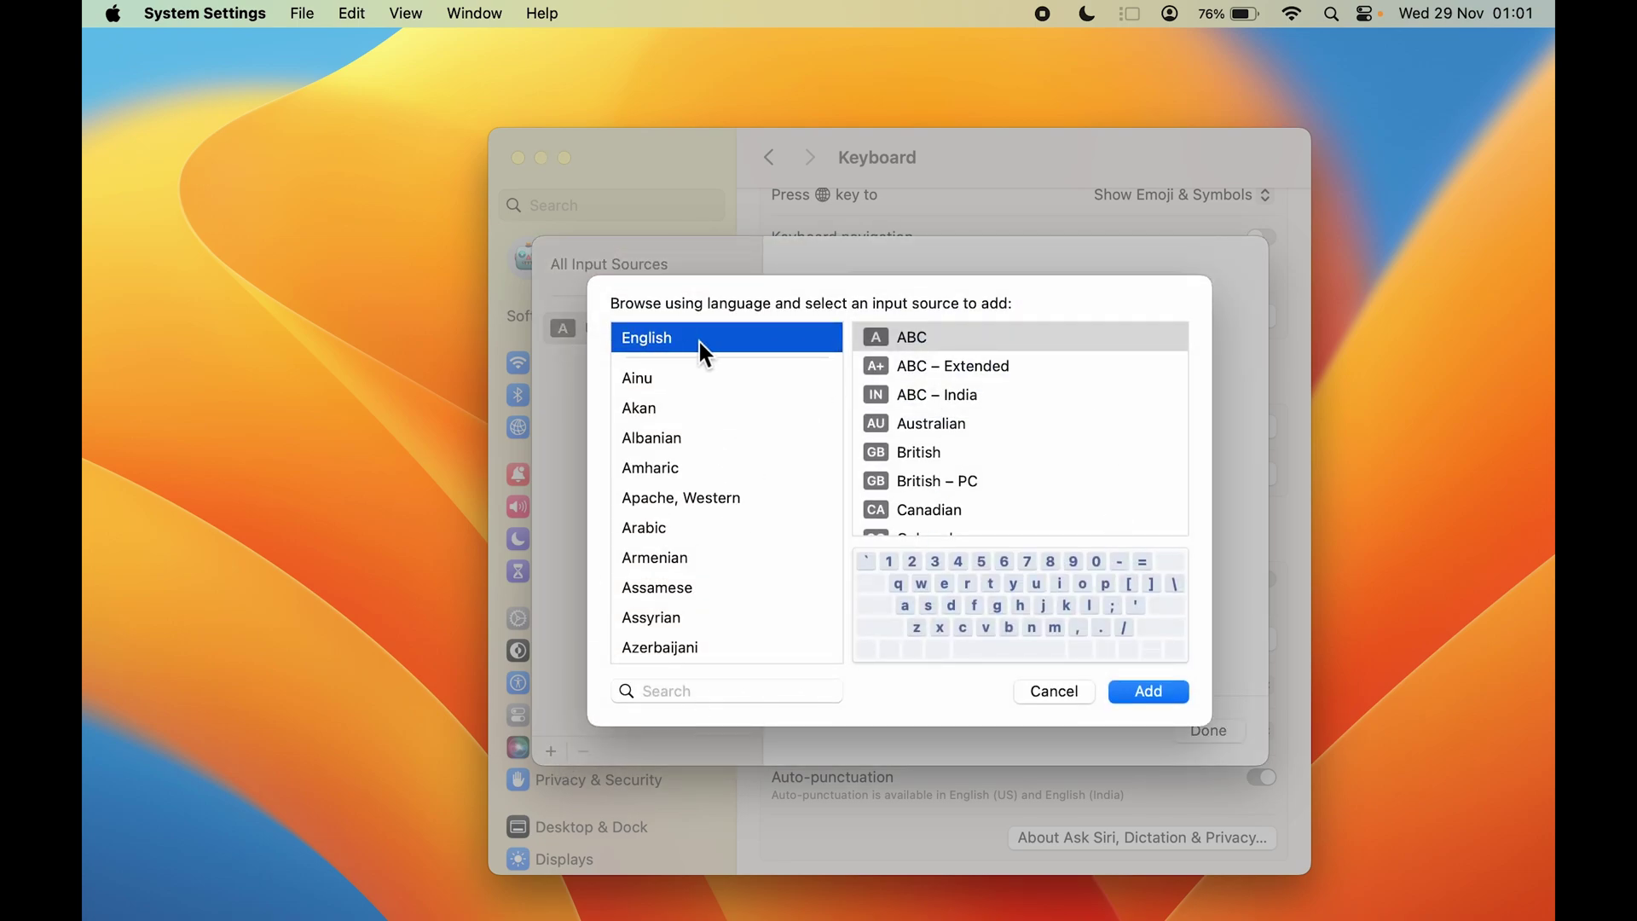
left_click(974, 353)
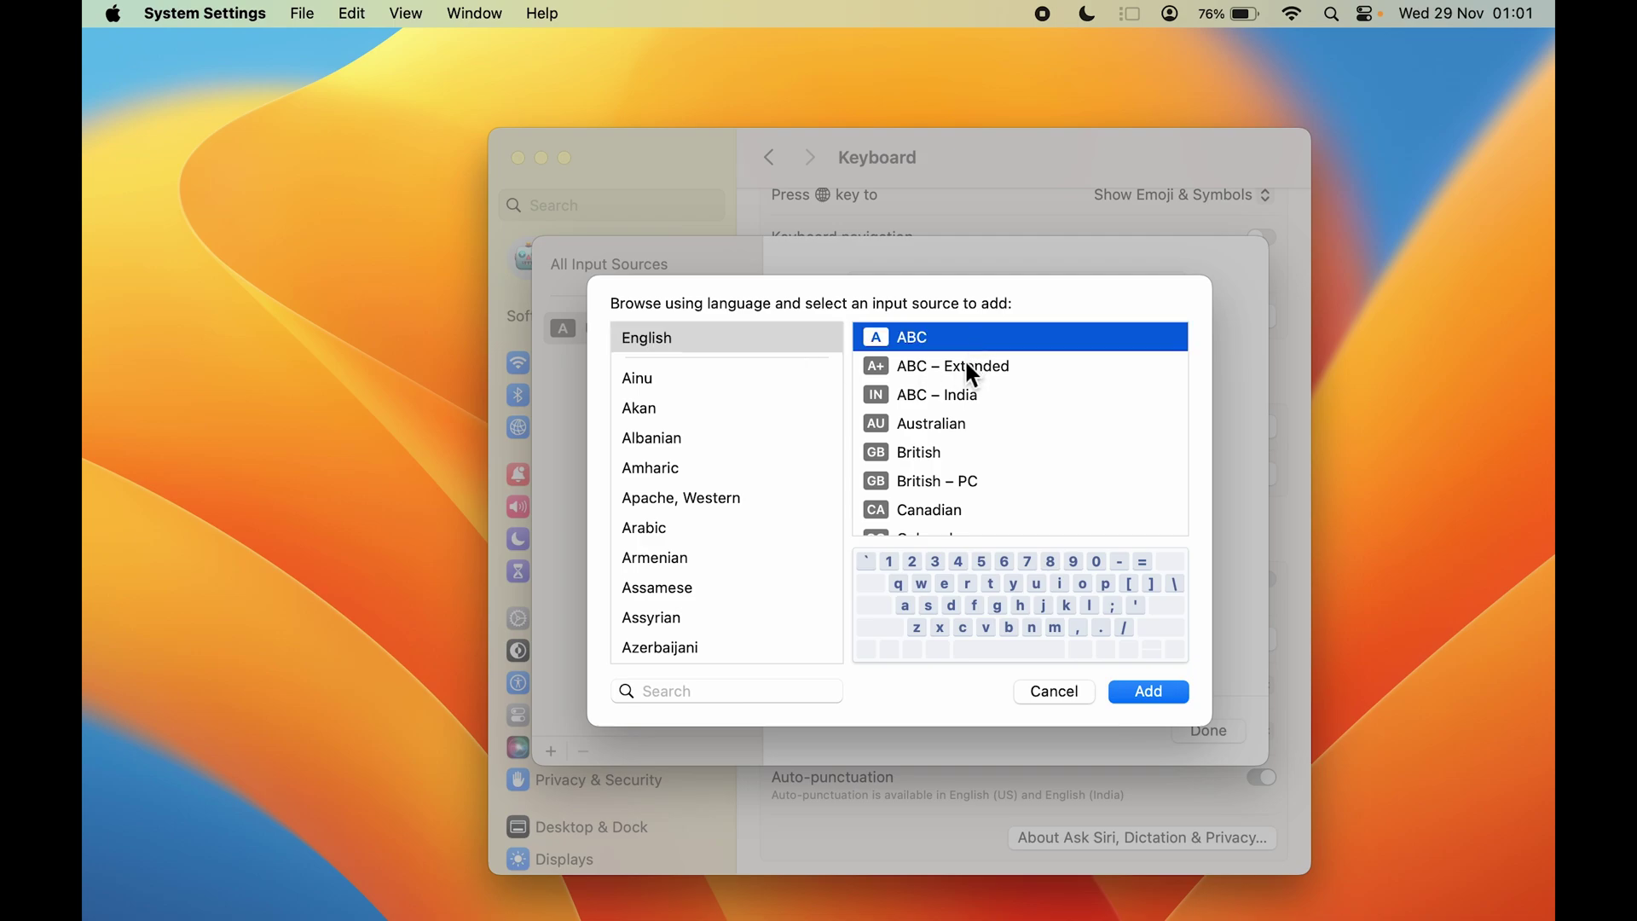
left_click(966, 364)
left_click(934, 396)
left_click(934, 426)
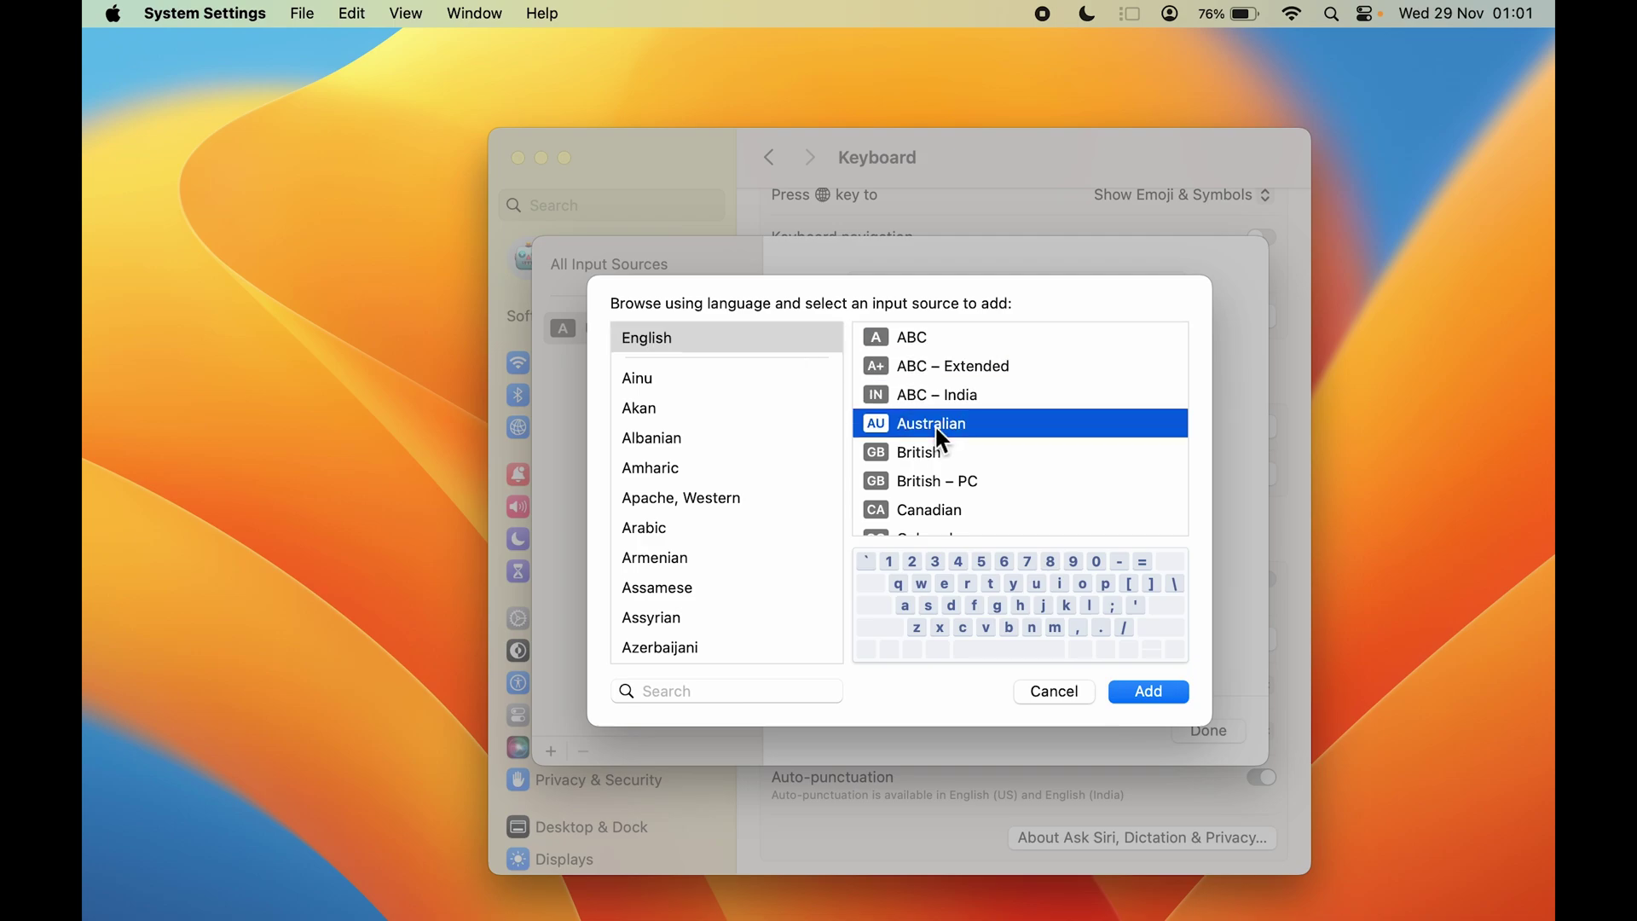
left_click(931, 450)
left_click(941, 485)
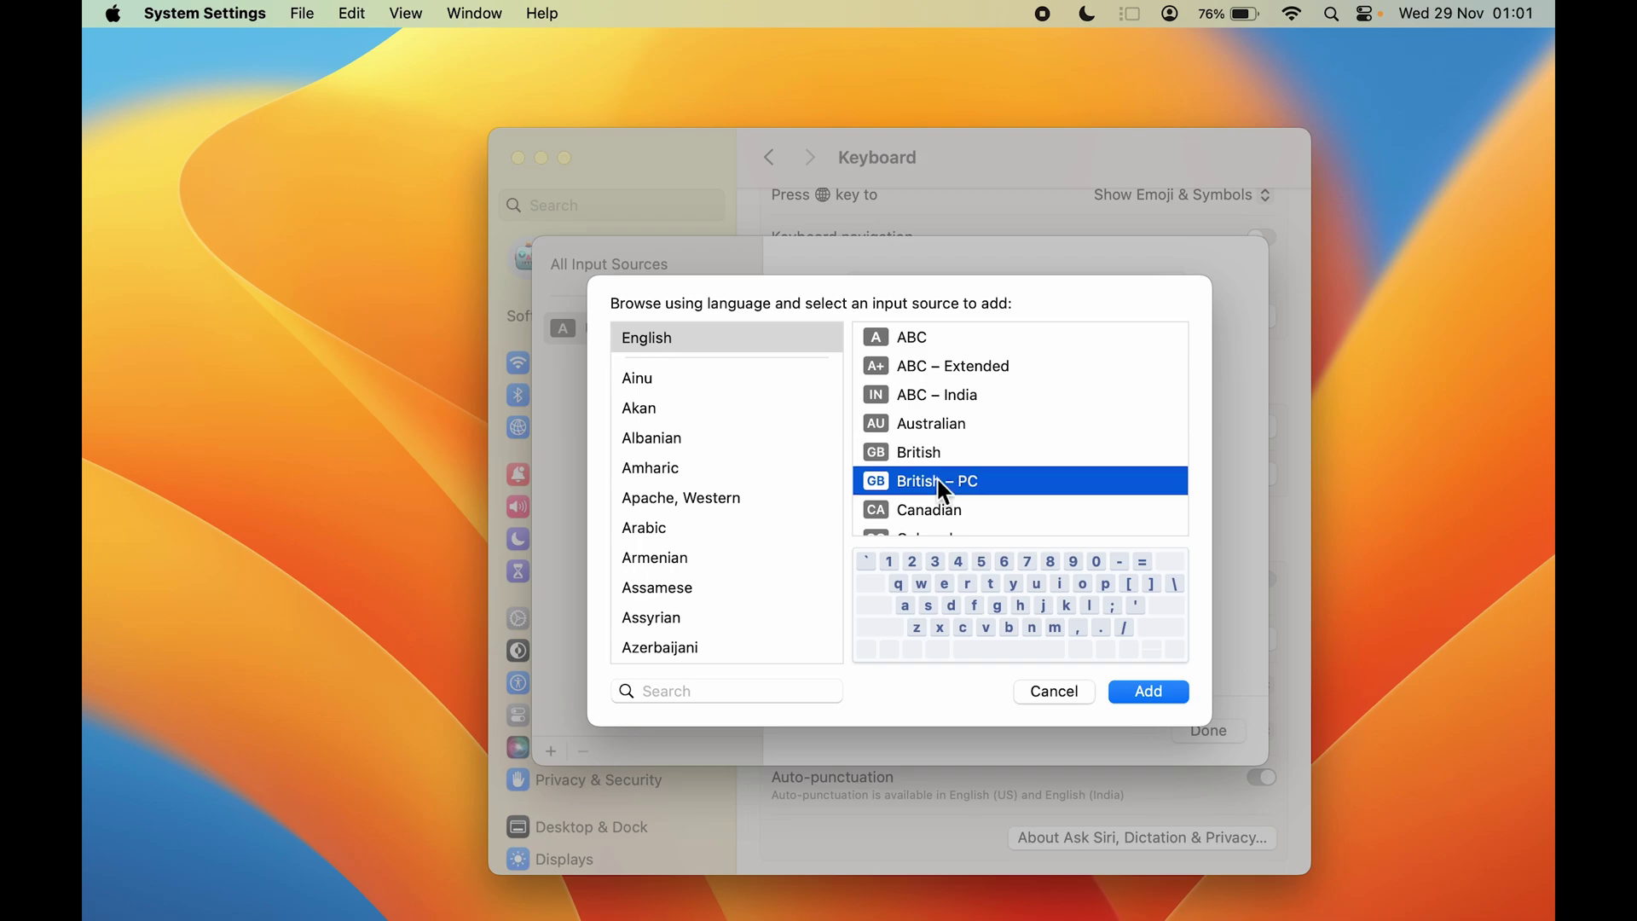
scroll(943, 431, "down", 2)
left_click(946, 433)
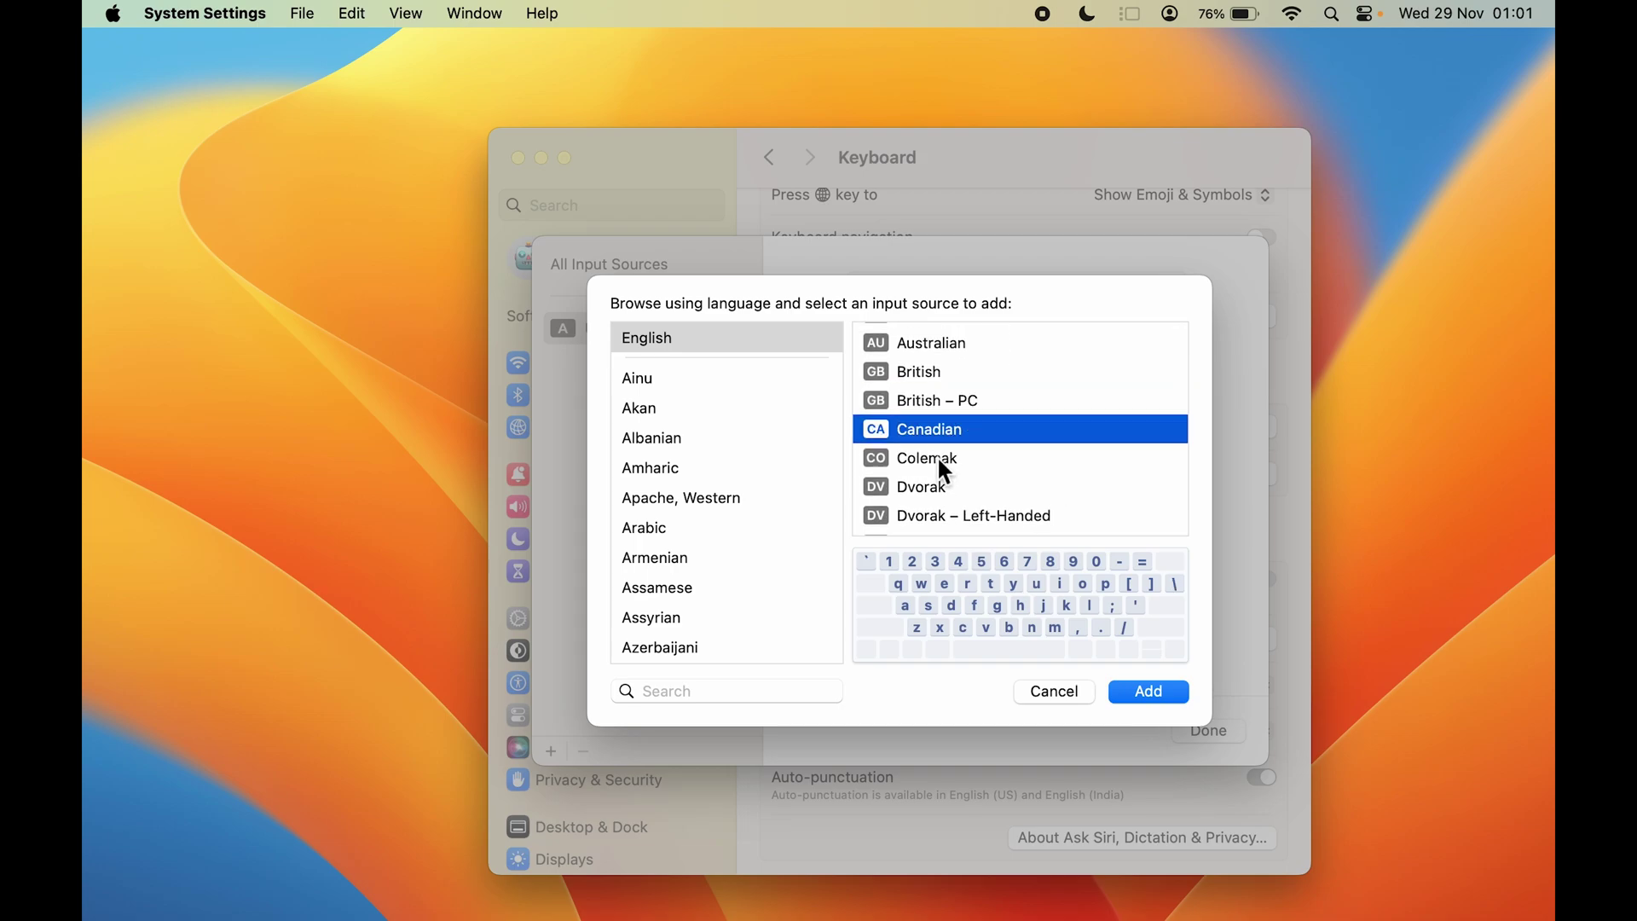
left_click(942, 461)
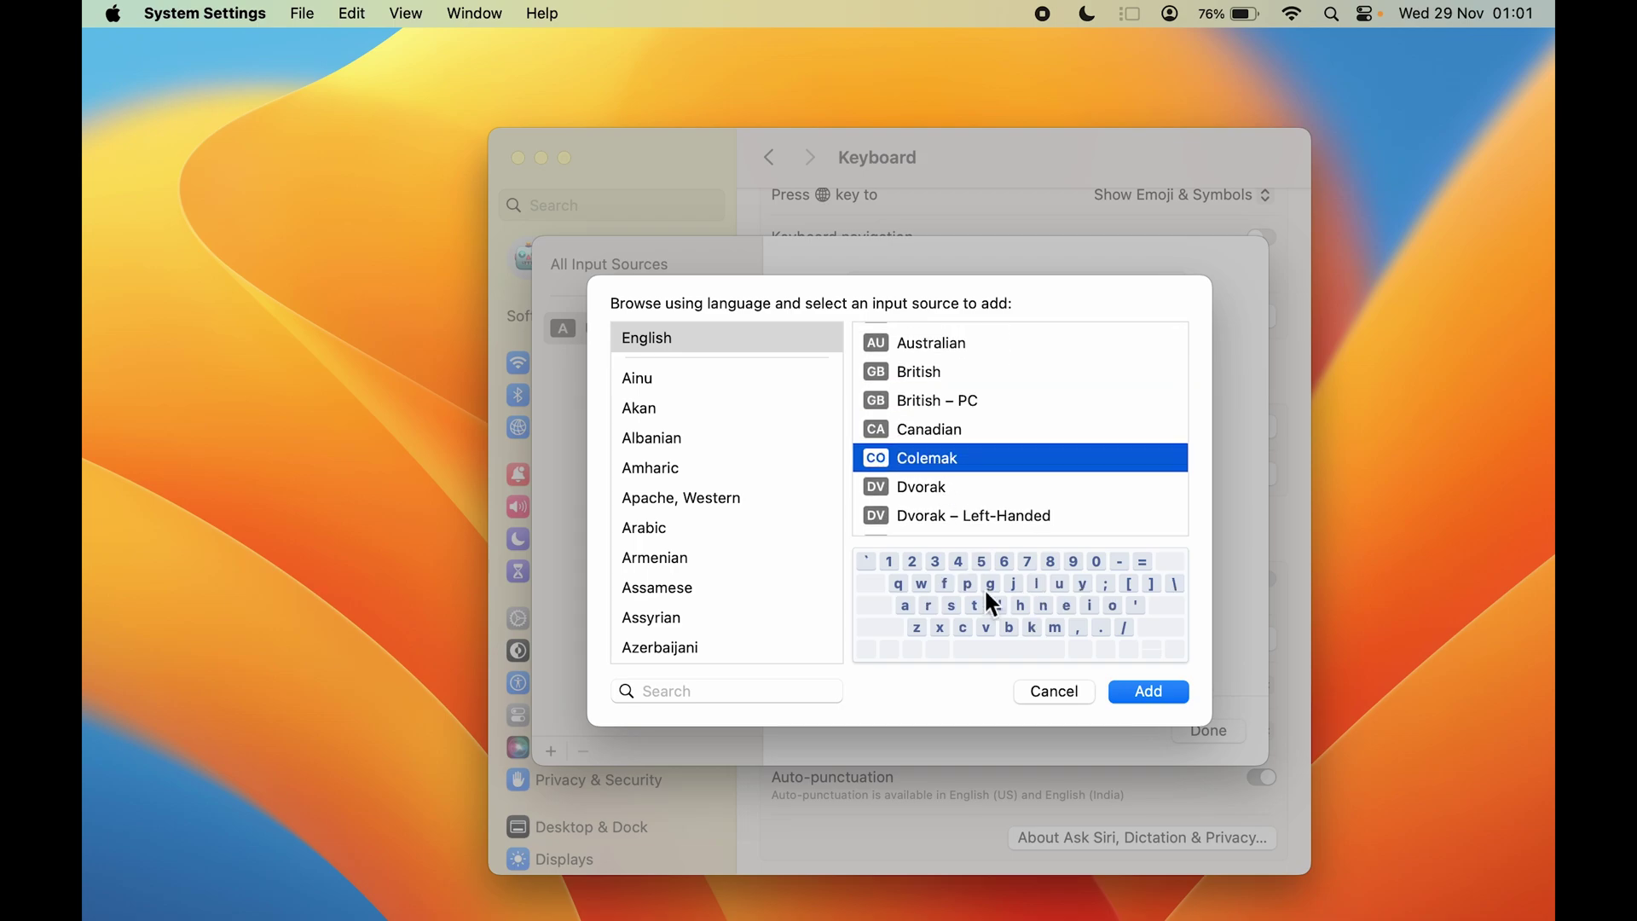
left_click(925, 490)
left_click(935, 517)
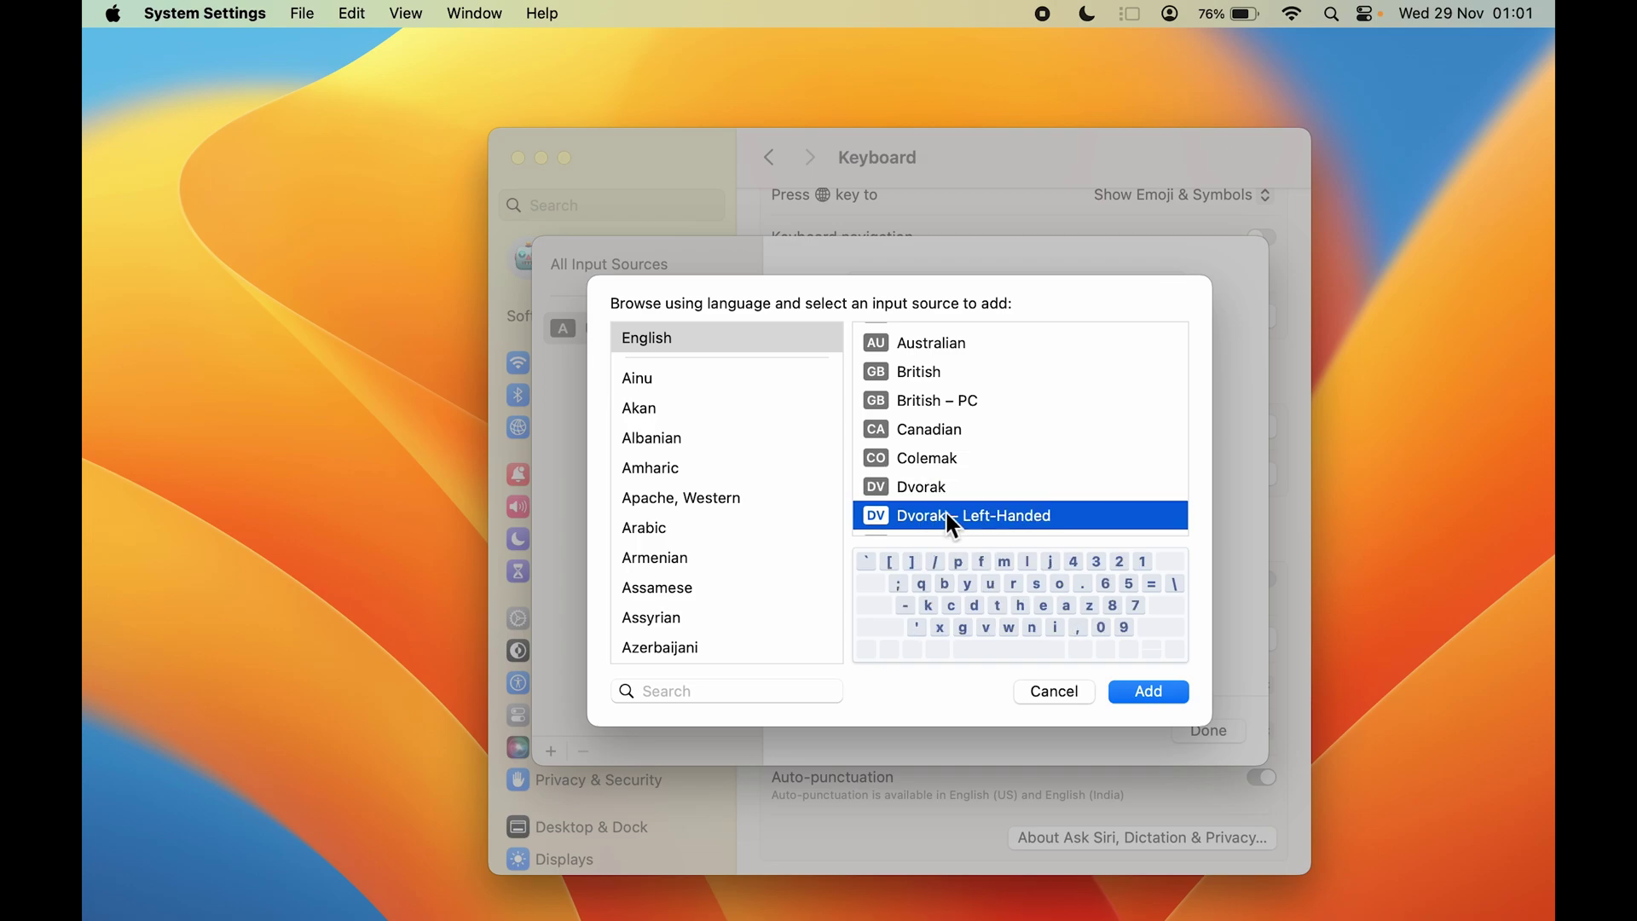
left_click(916, 491)
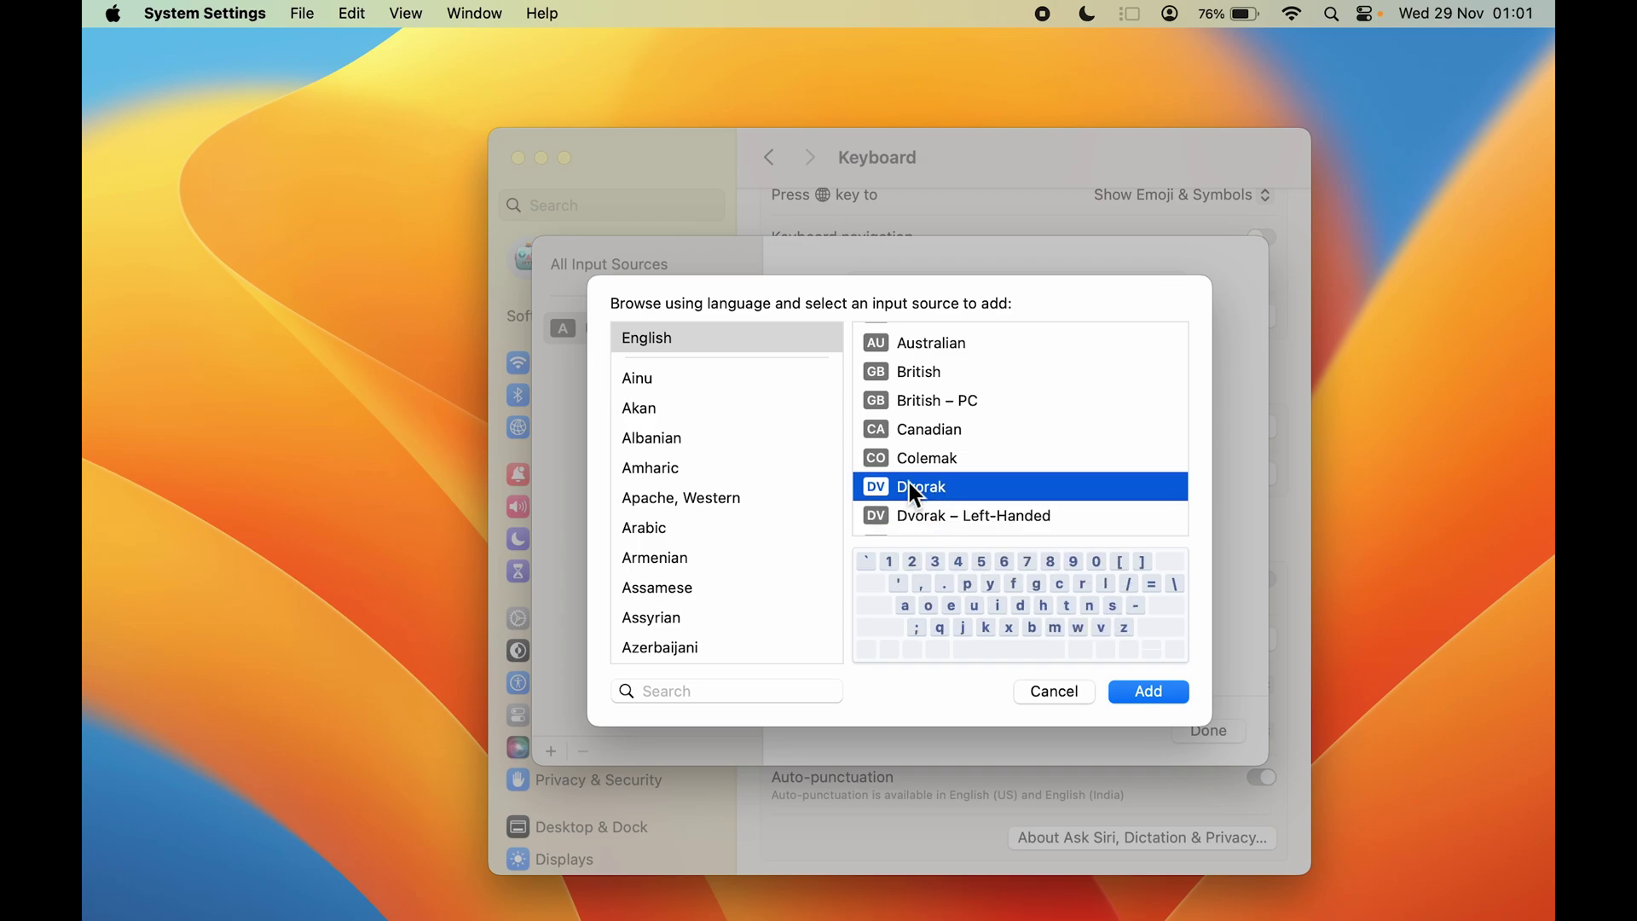
Refocus English and re-preview the Australian, British, British – PC, Canadian, Colemak and Dvorak layouts
left_click(695, 333)
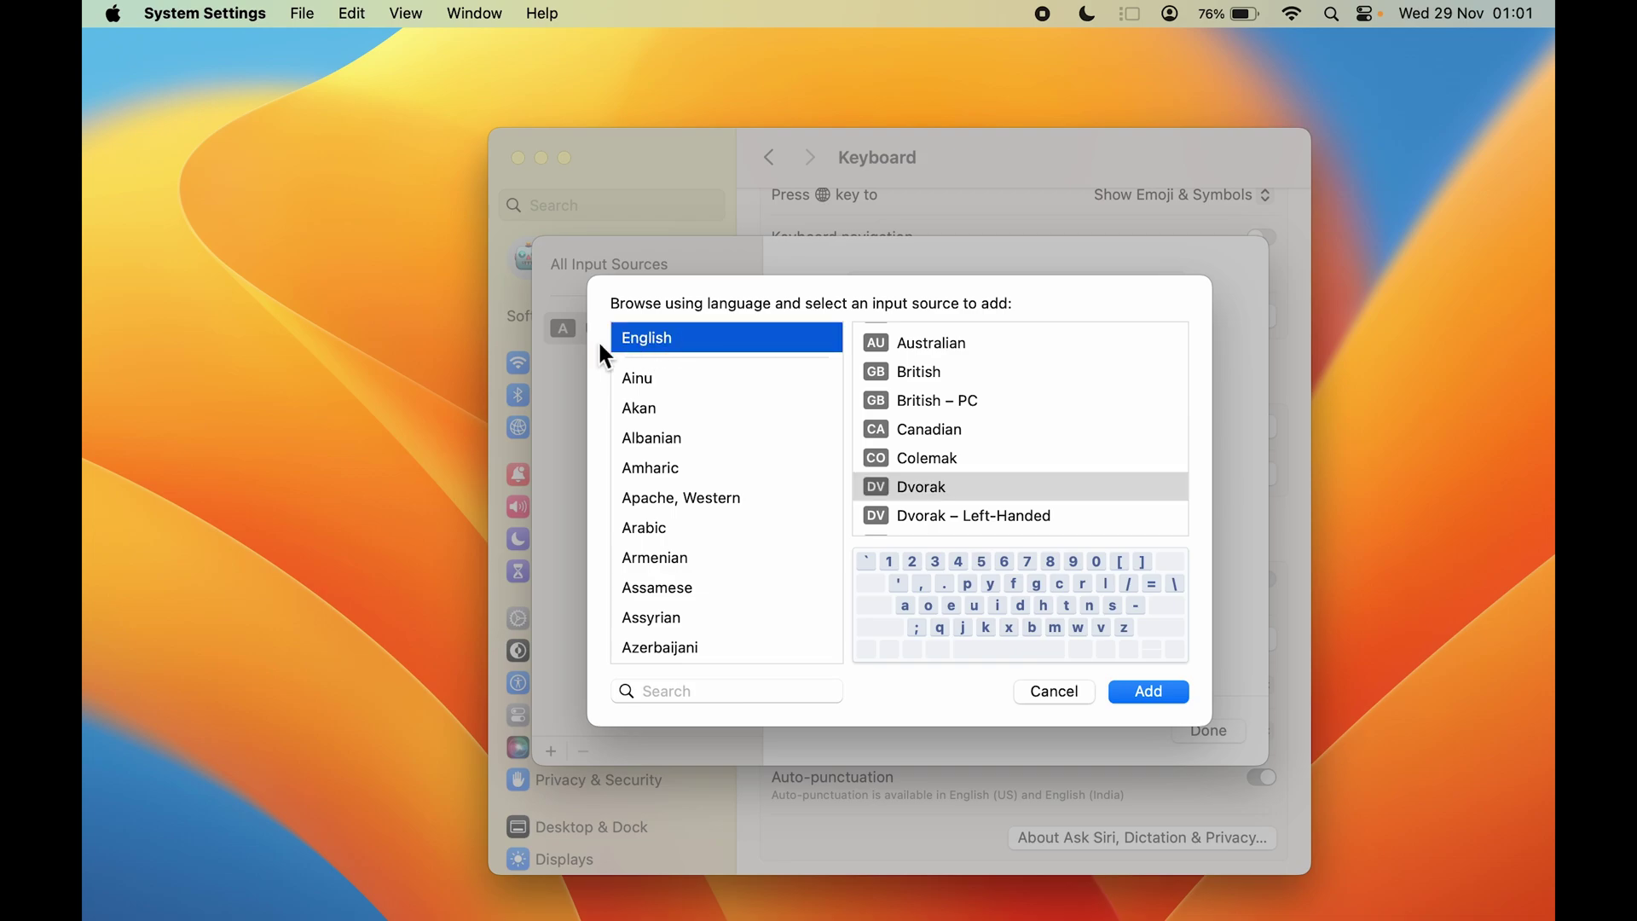
left_click(975, 343)
left_click(960, 372)
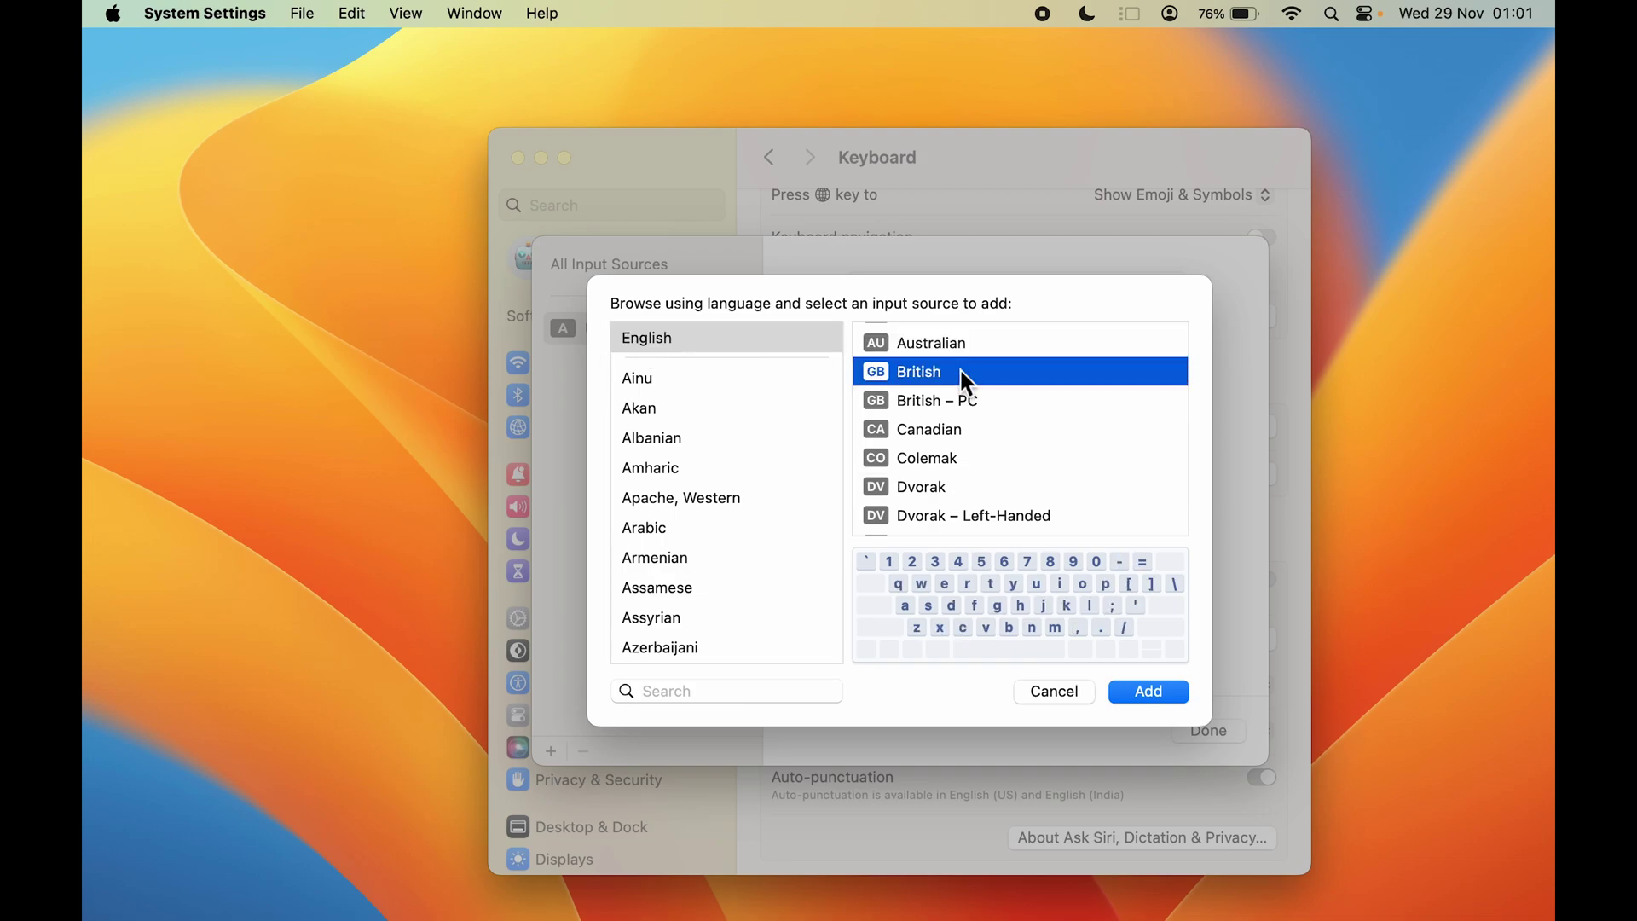
left_click(953, 401)
left_click(945, 426)
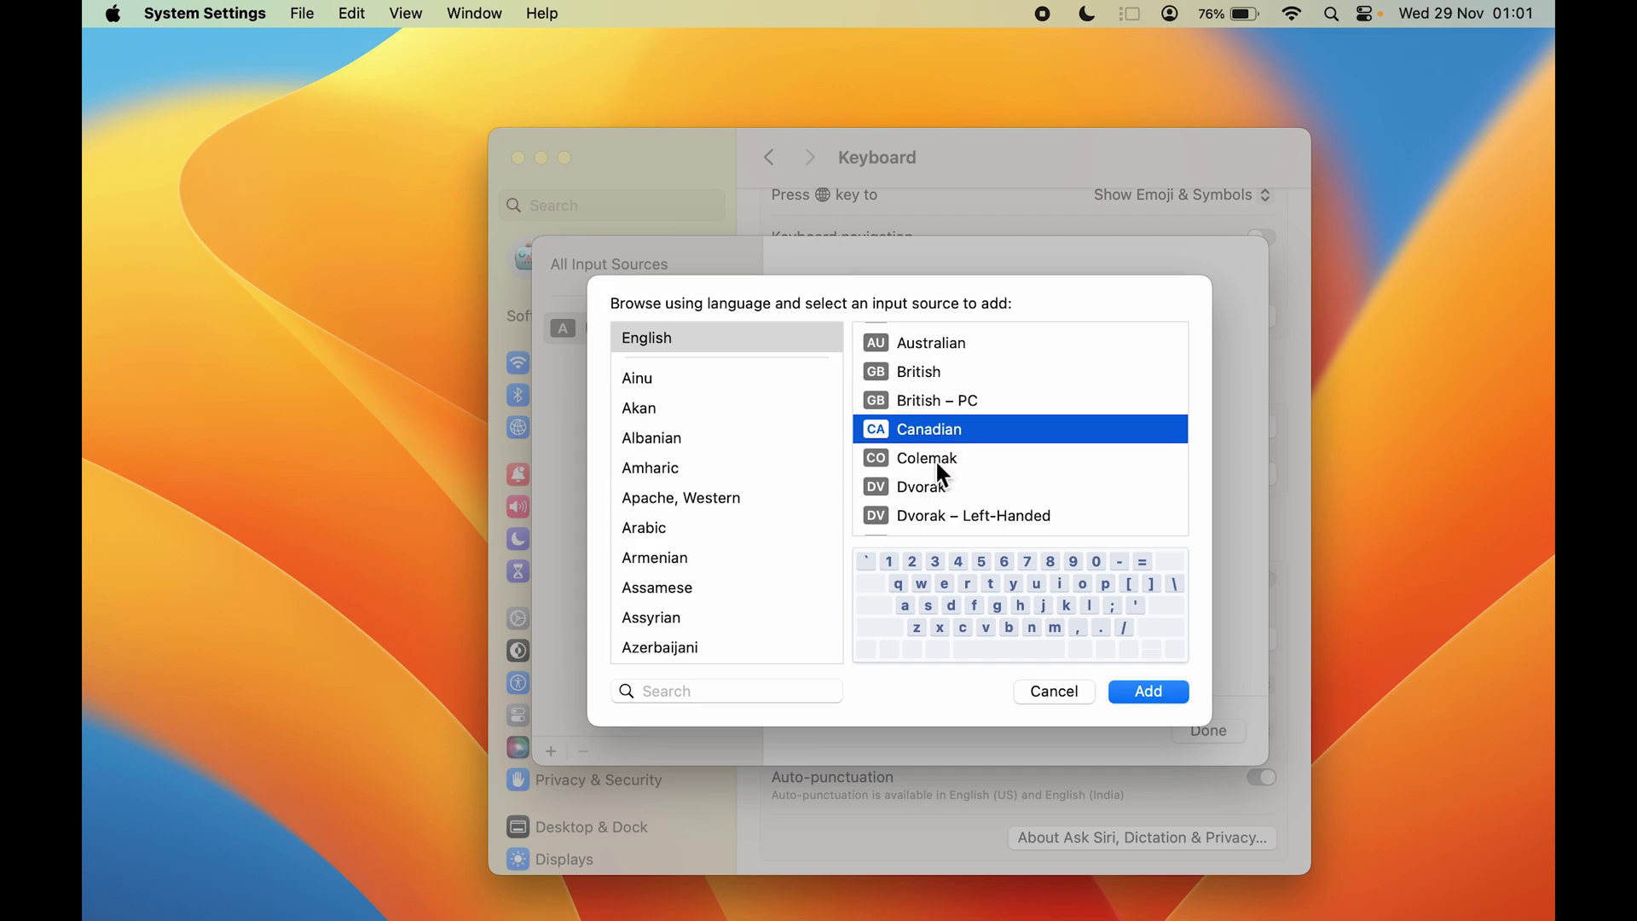
left_click(935, 460)
left_click(926, 491)
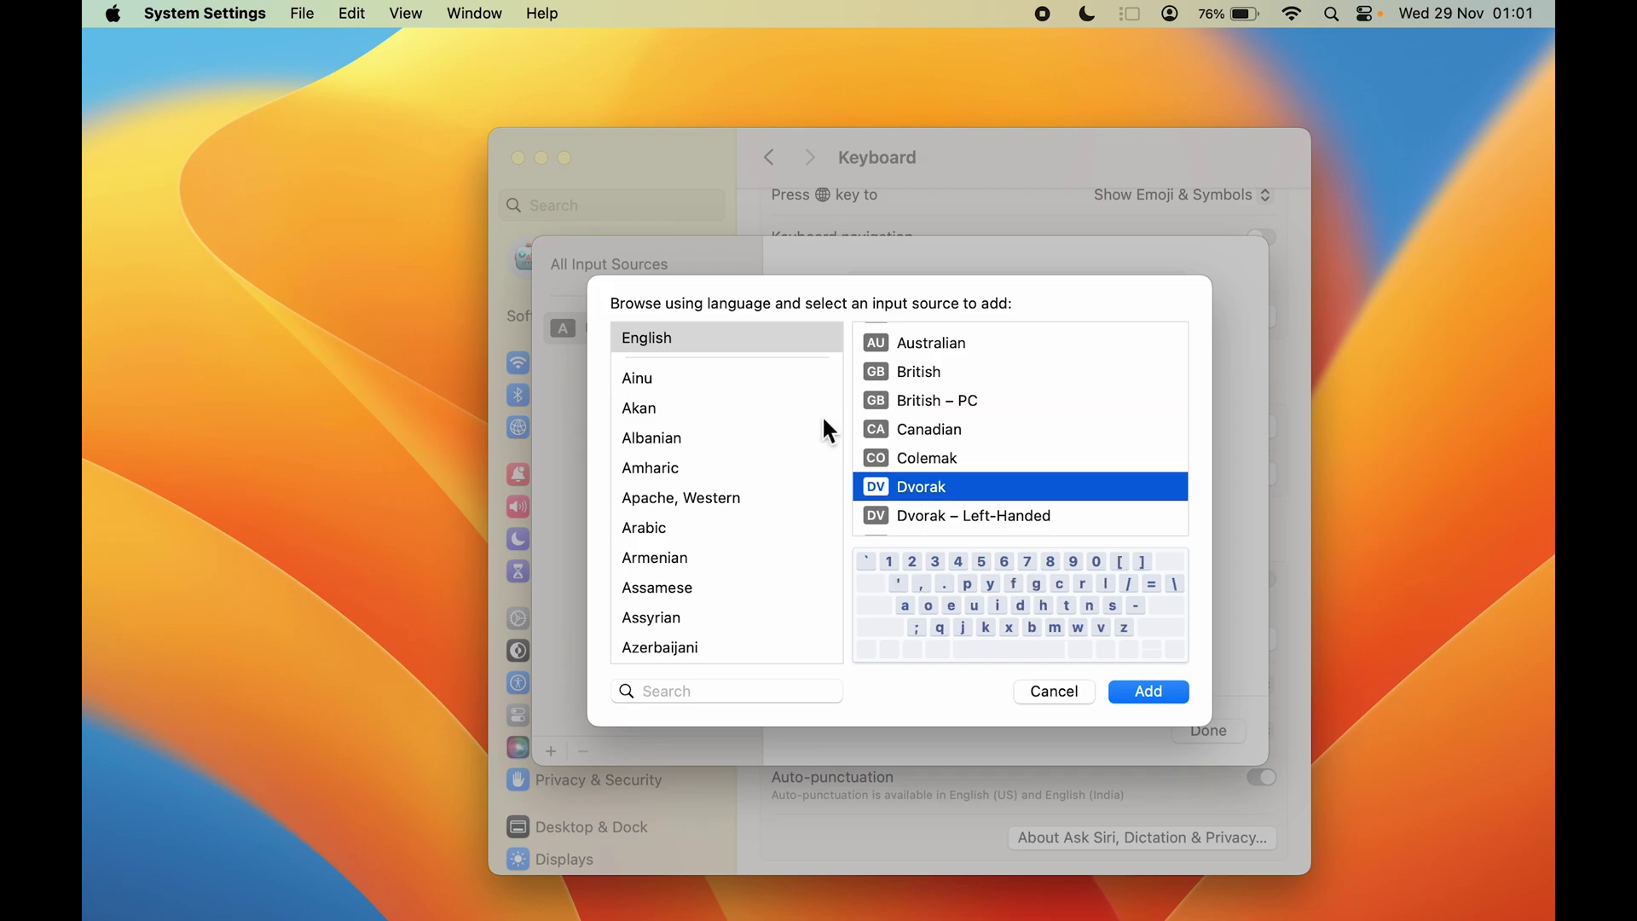
left_click(682, 335)
Scroll the language list down to Spanish and show its layouts
scroll(739, 428, "down", 10)
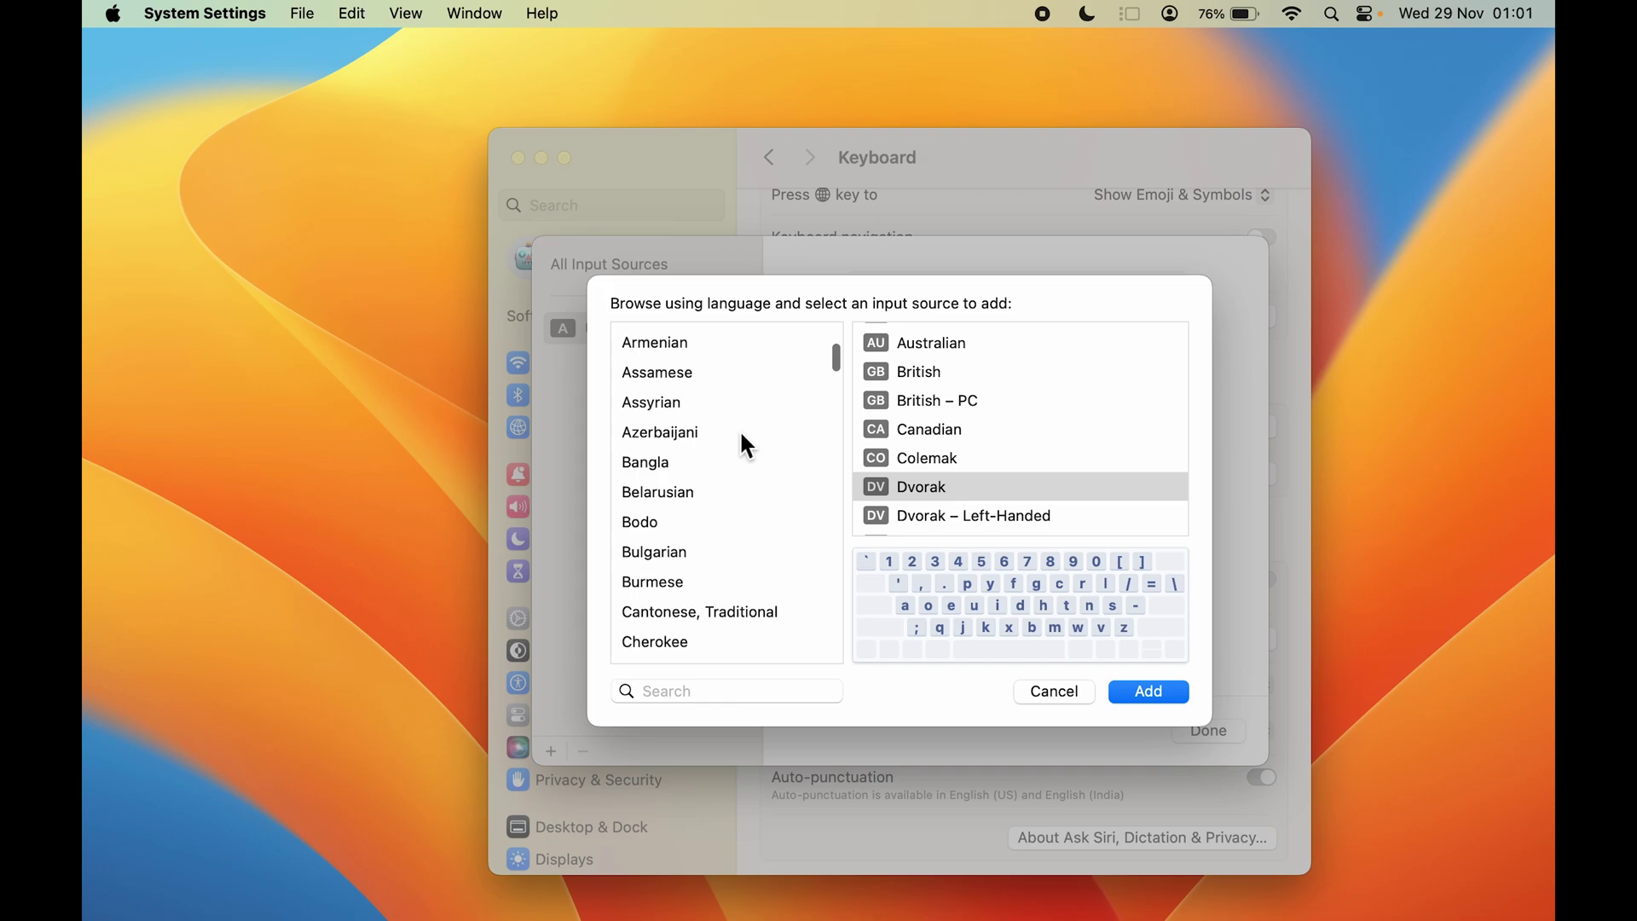
scroll(799, 503, "down", 10)
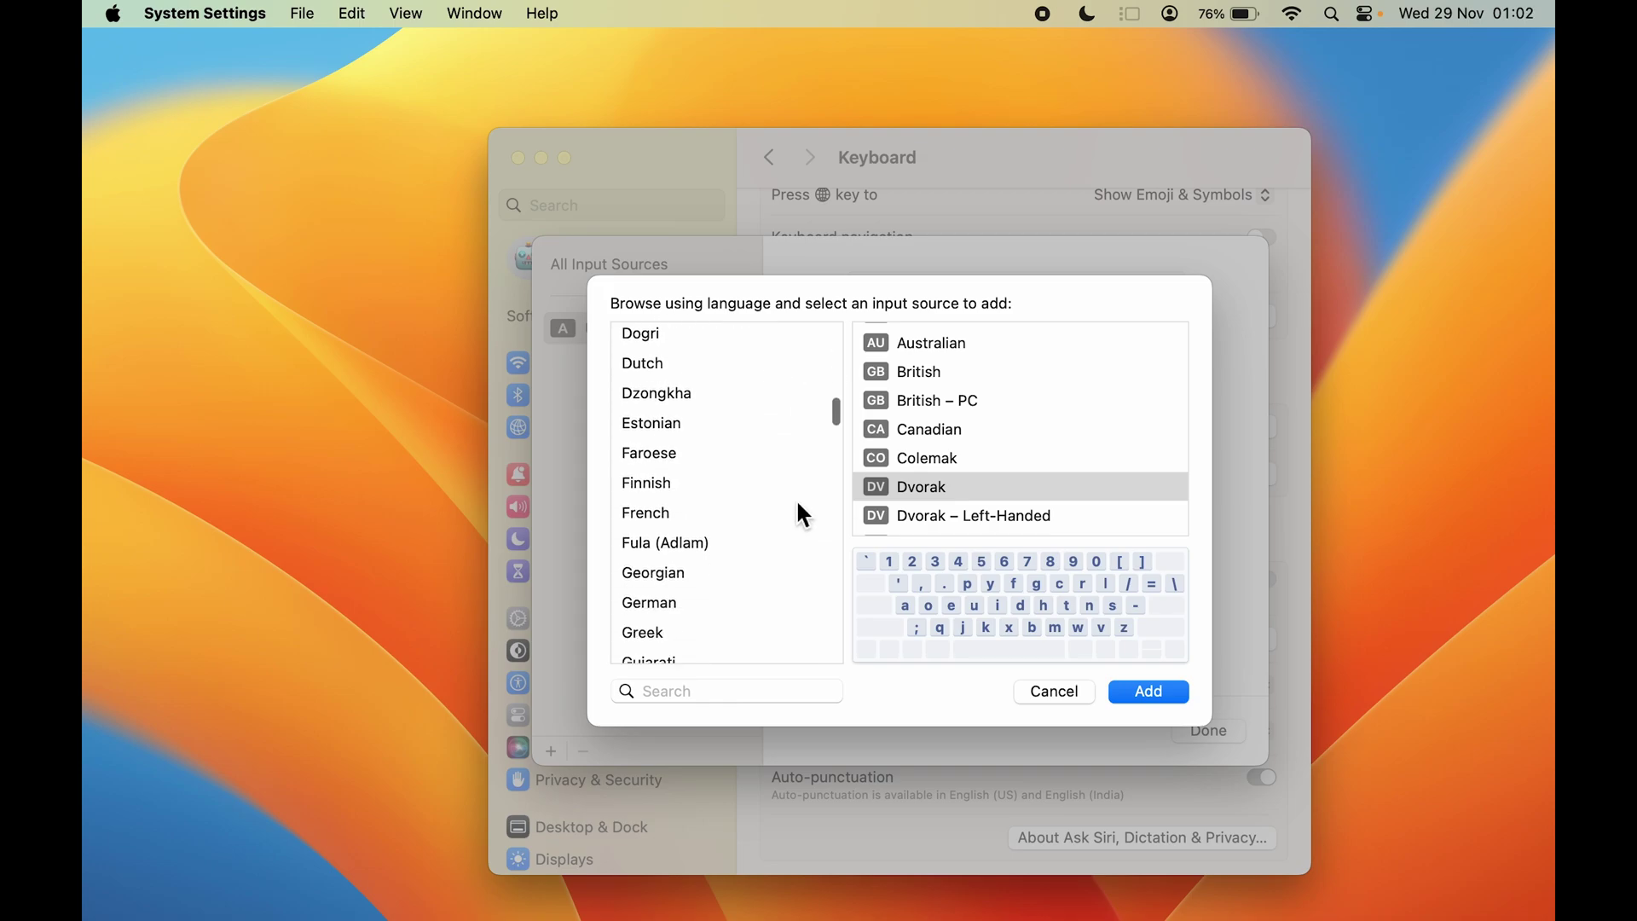
scroll(801, 514, "down", 10)
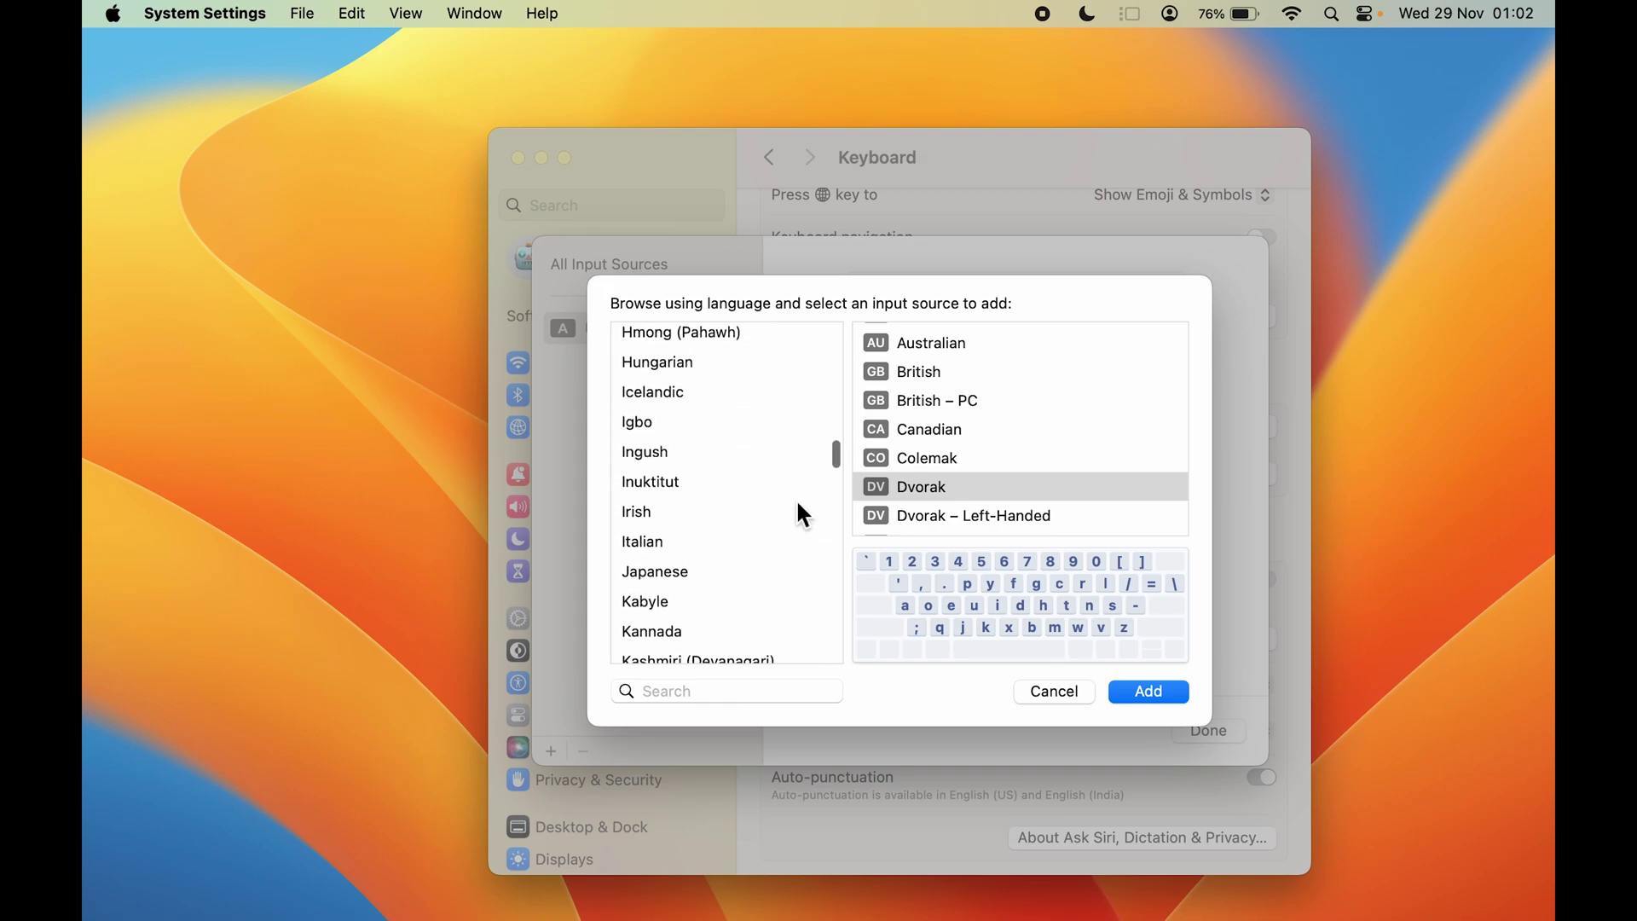
scroll(801, 514, "down", 10)
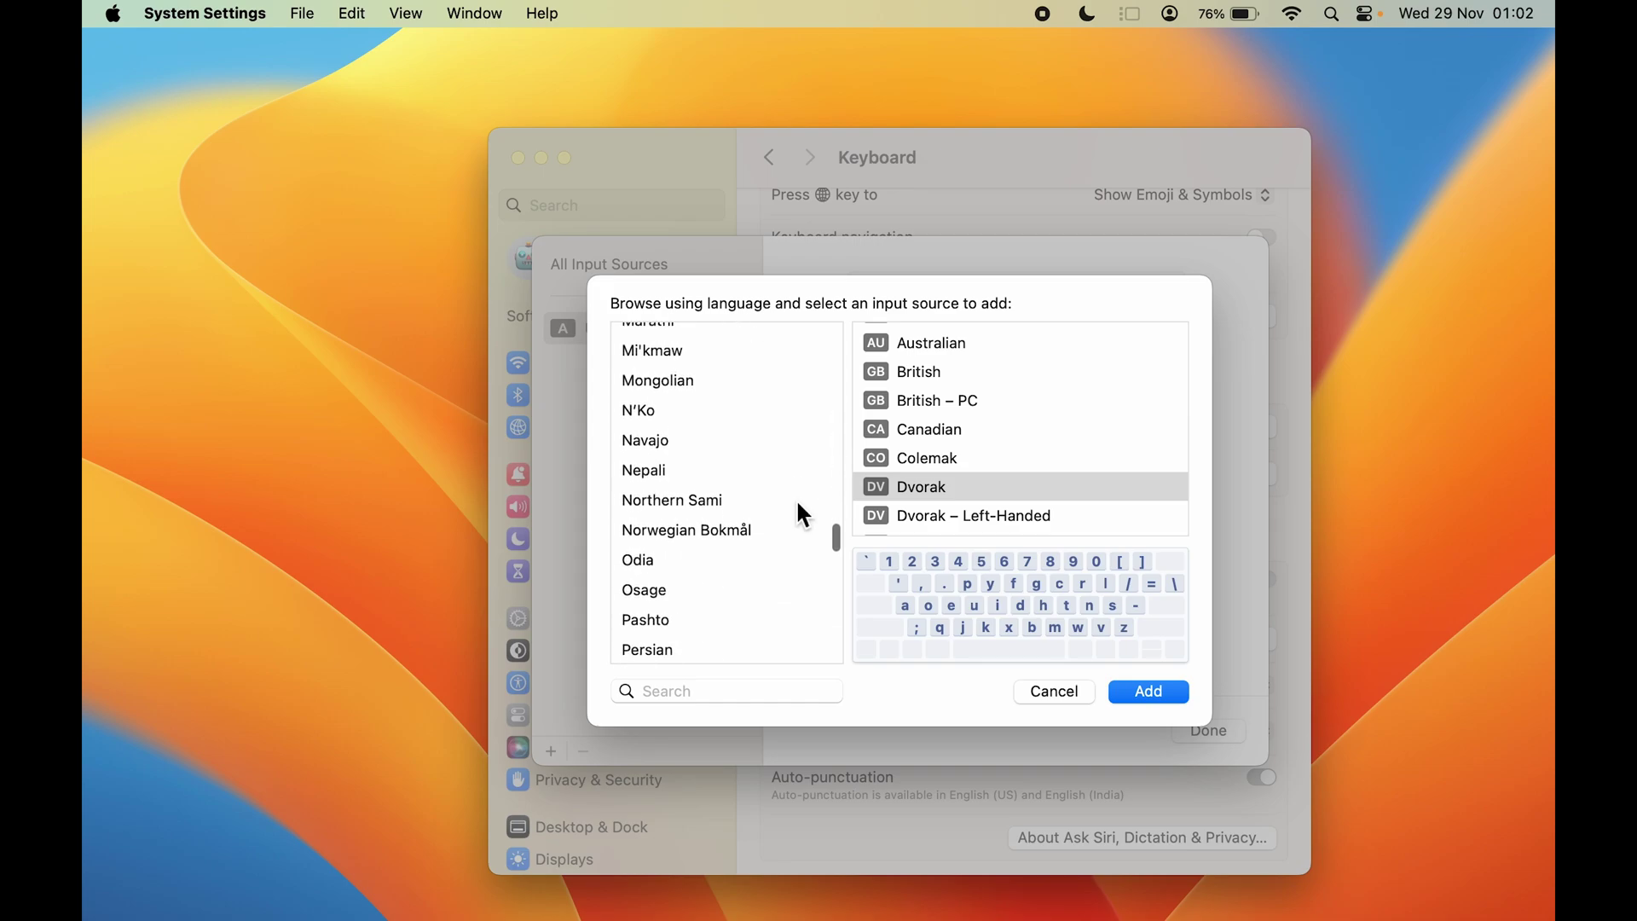
scroll(801, 514, "down", 10)
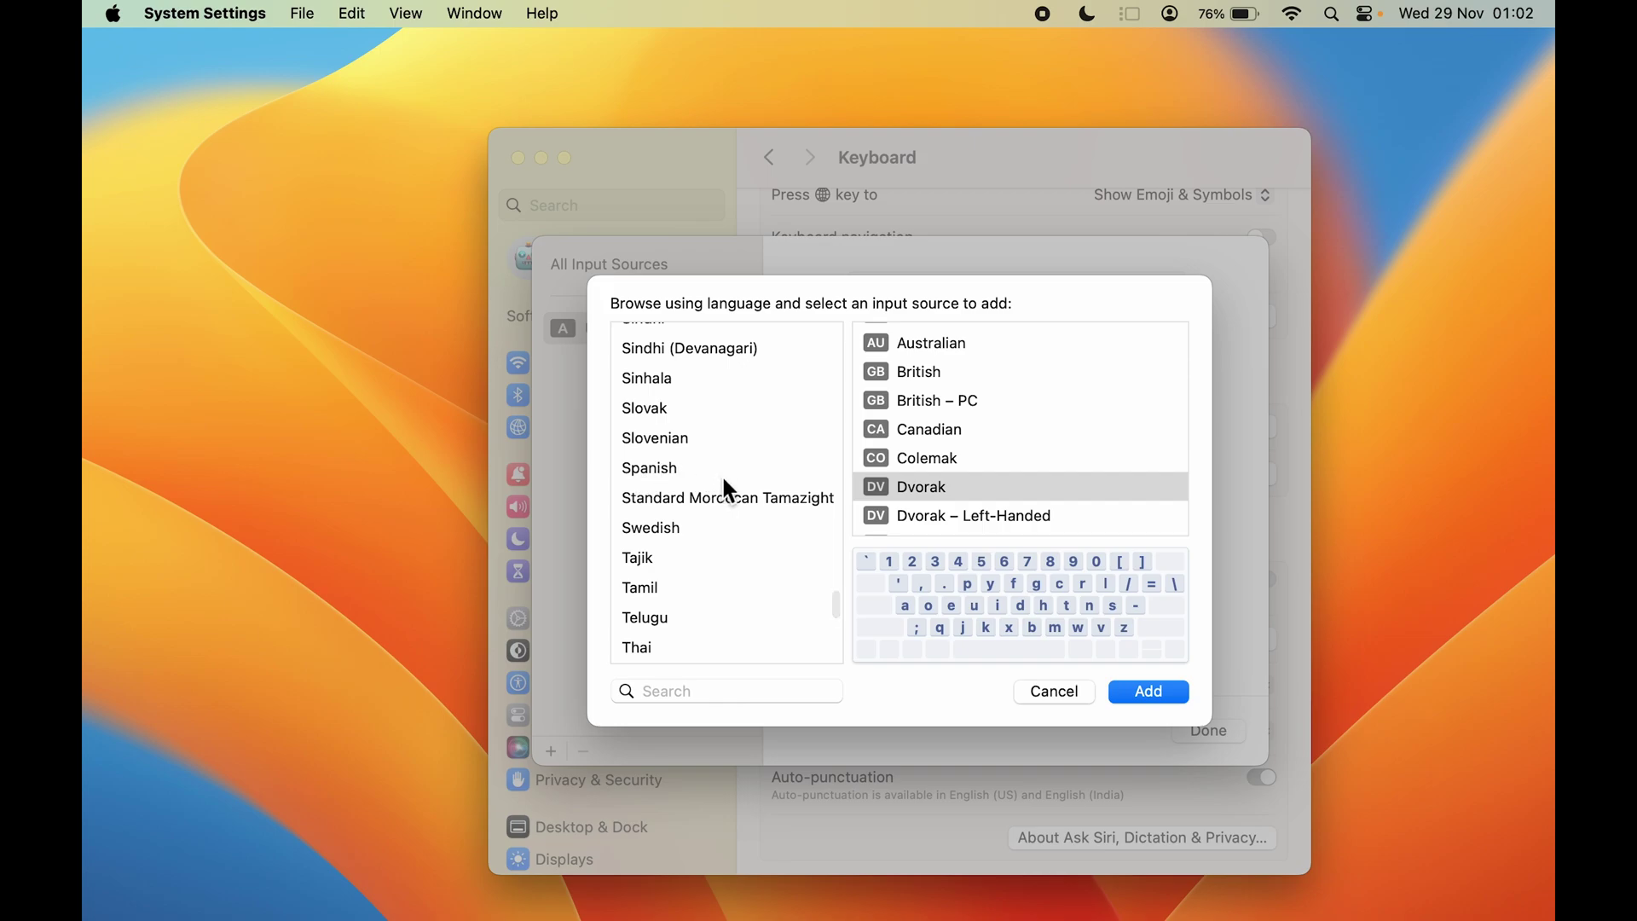
left_click(671, 469)
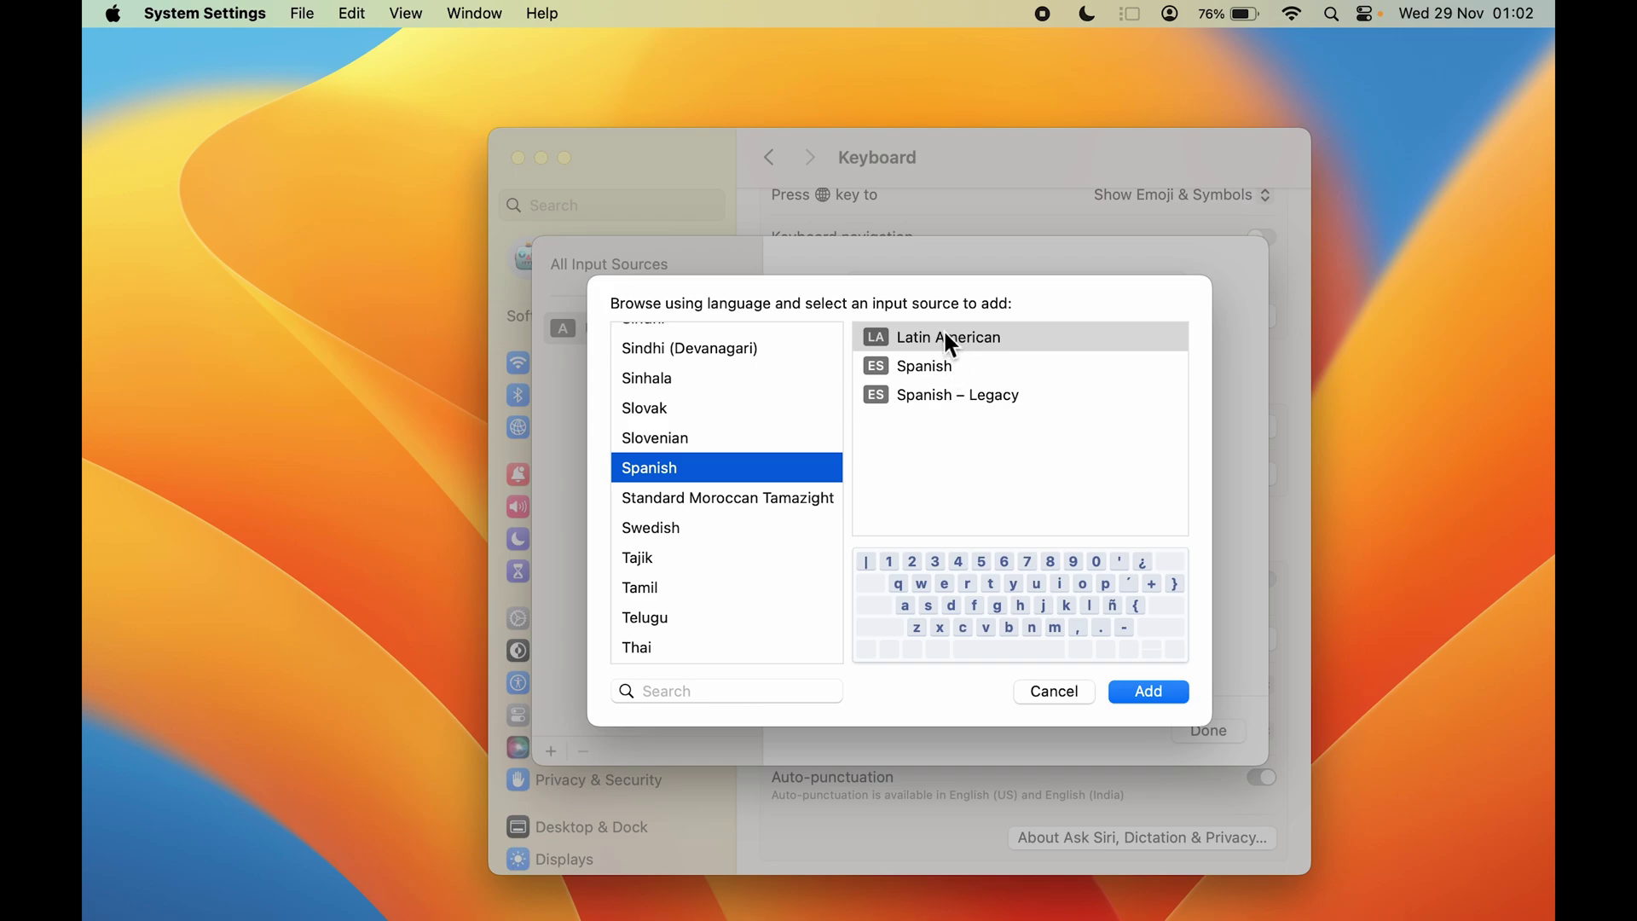
Compare the Latin American, Spanish and Spanish – Legacy layouts, then add standard Spanish
left_click(978, 338)
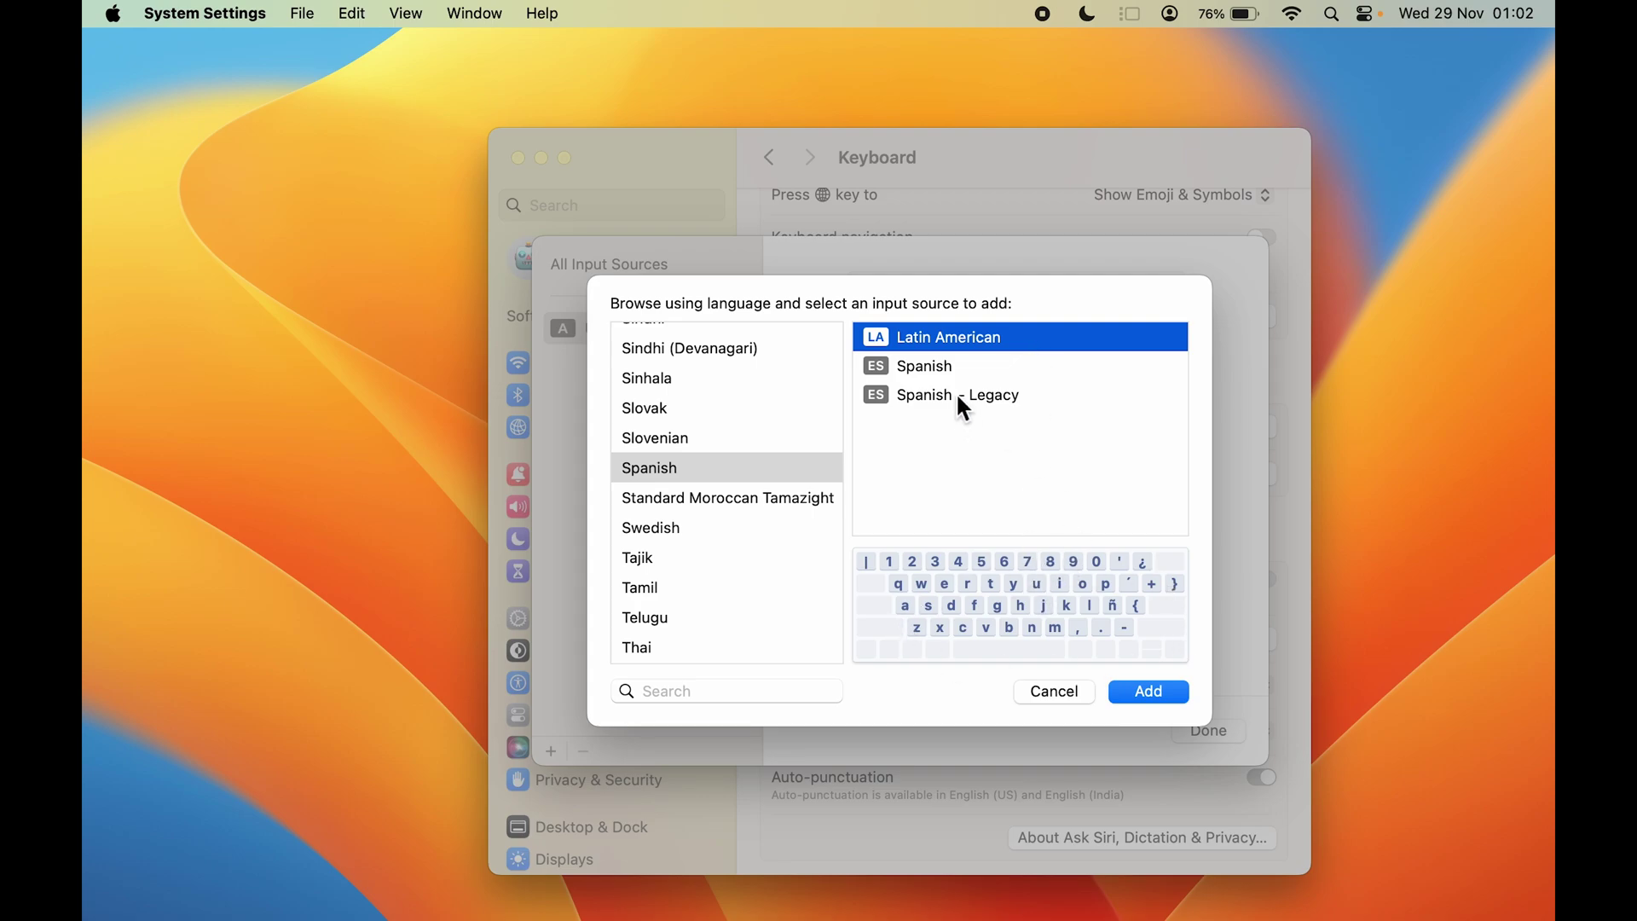
left_click(972, 365)
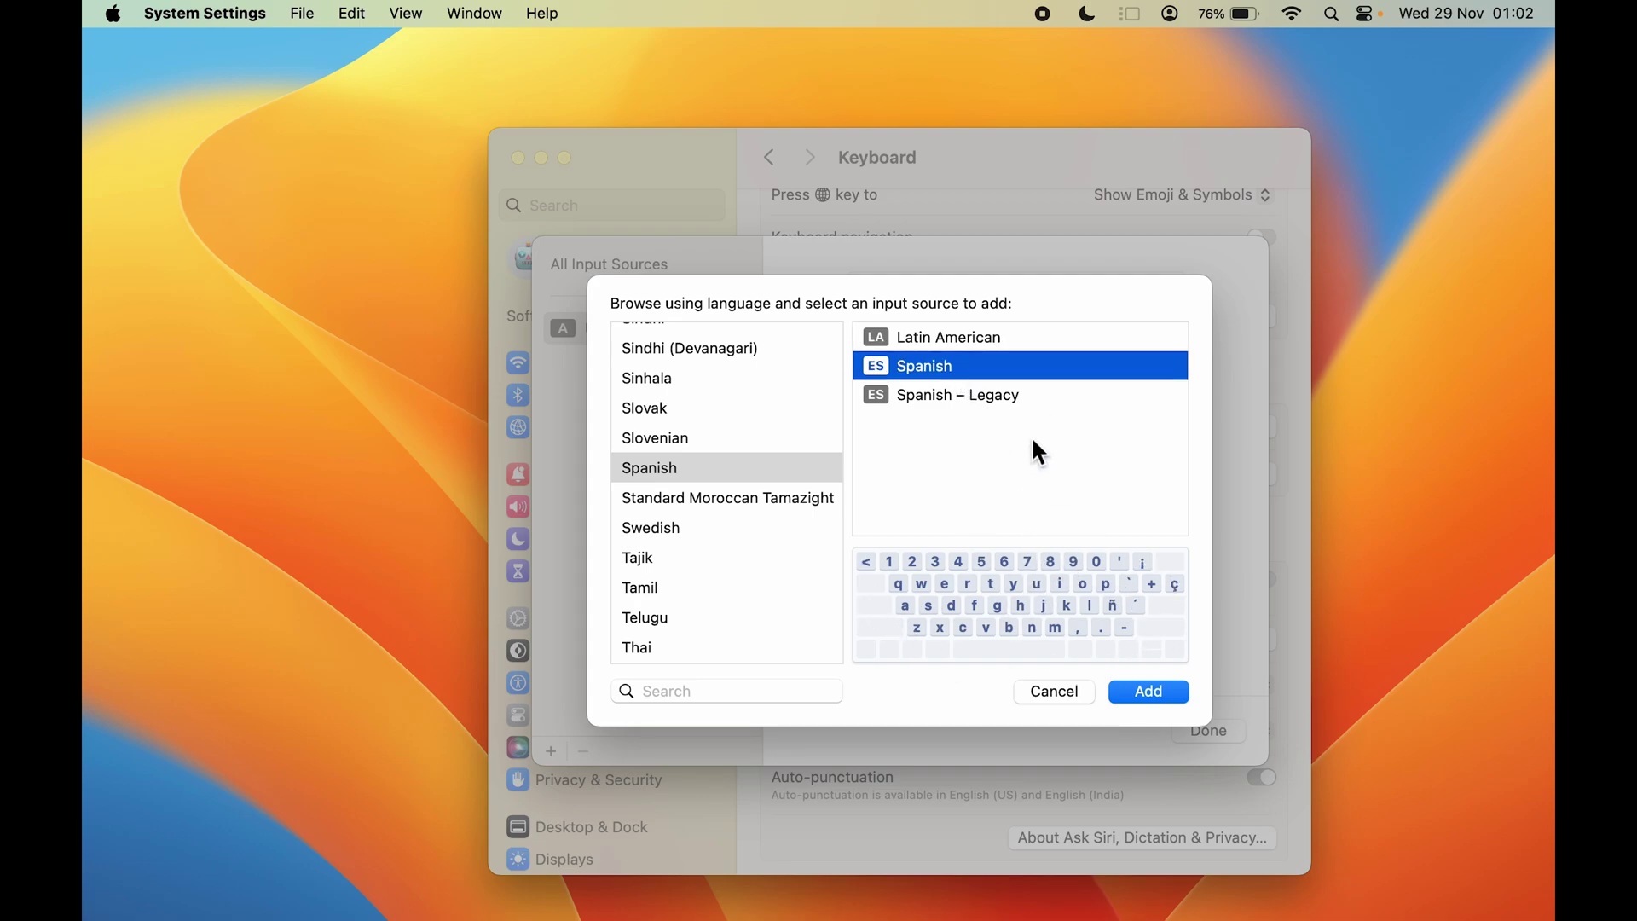
left_click(935, 401)
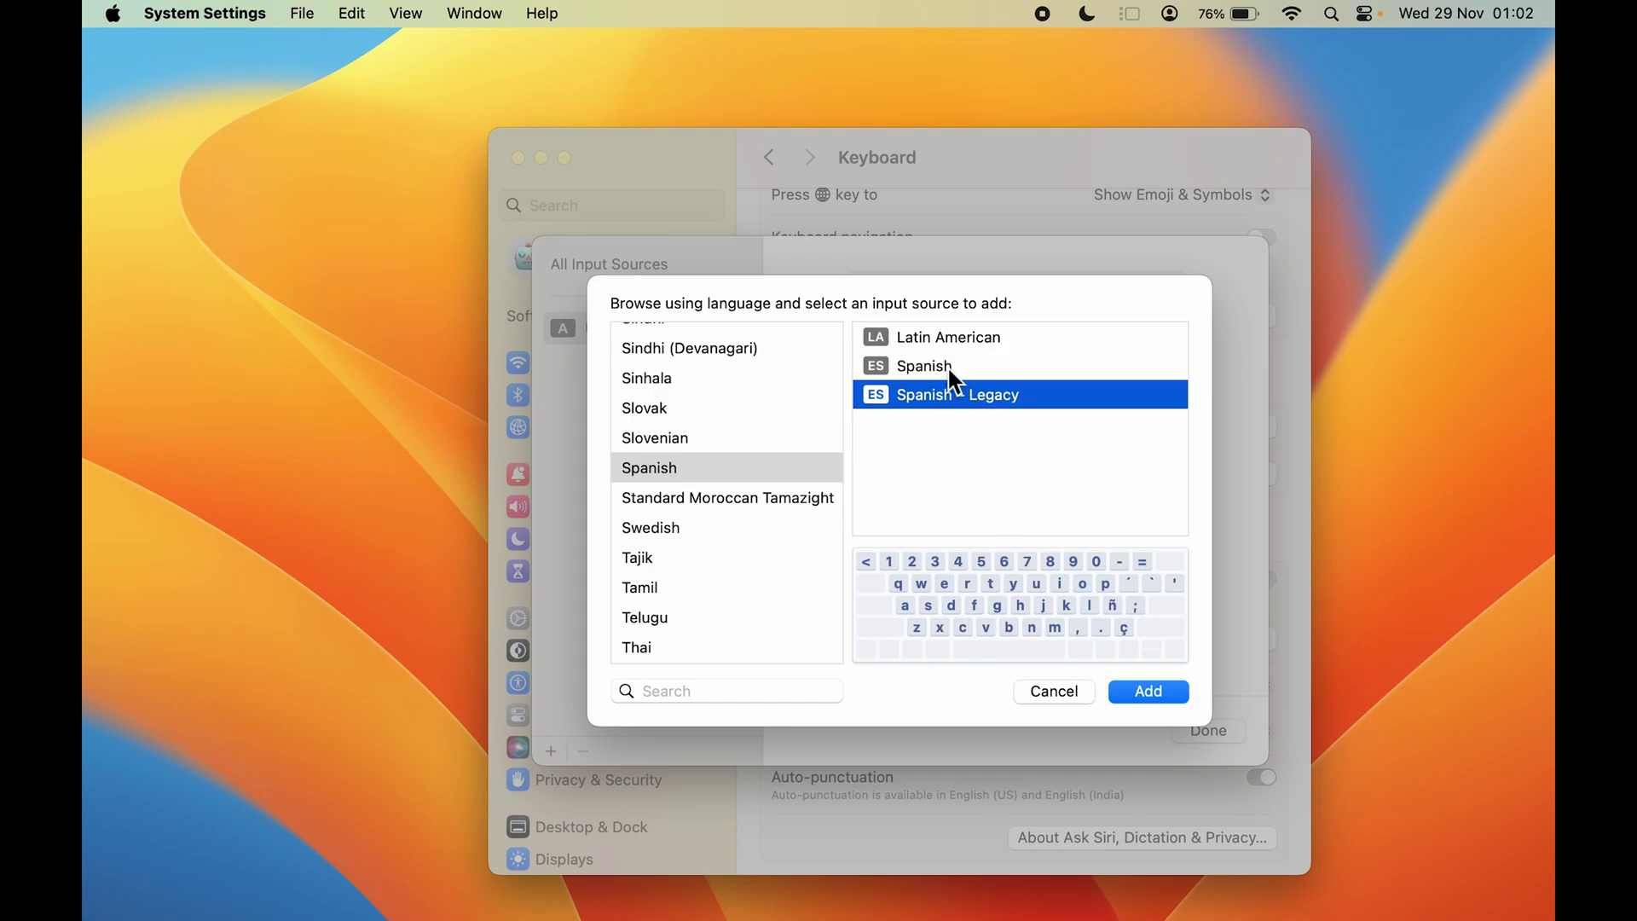
left_click(948, 366)
left_click(946, 394)
left_click(935, 368)
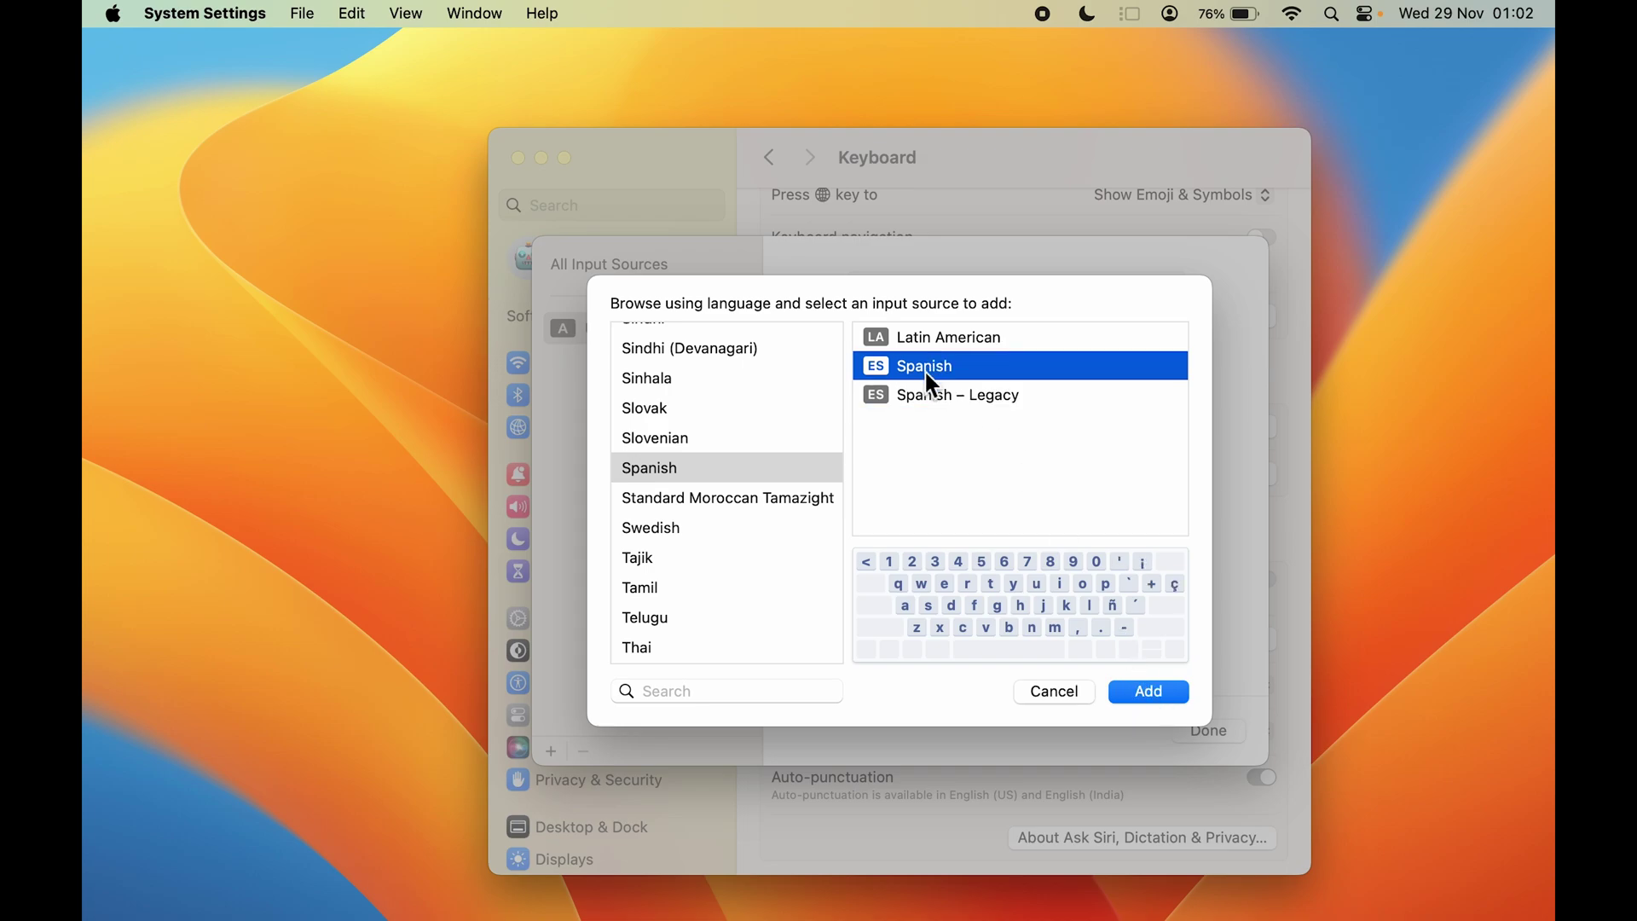
left_click(1159, 697)
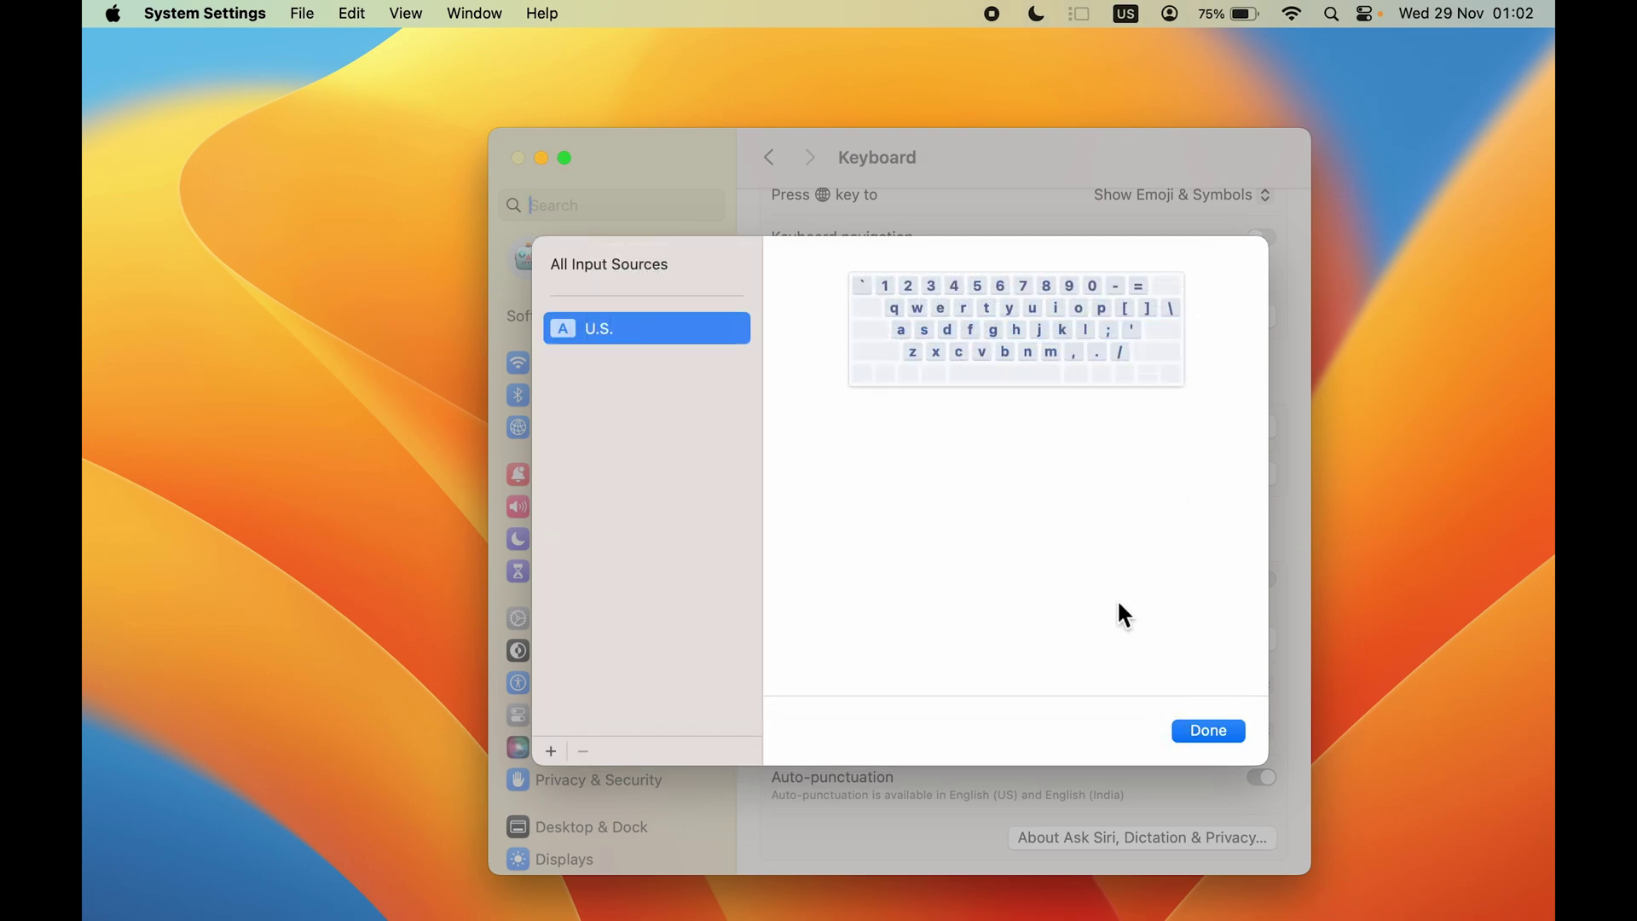
Browse the Swedish and Tajik layouts, then add Tamil 99 as an input source
left_click(626, 362)
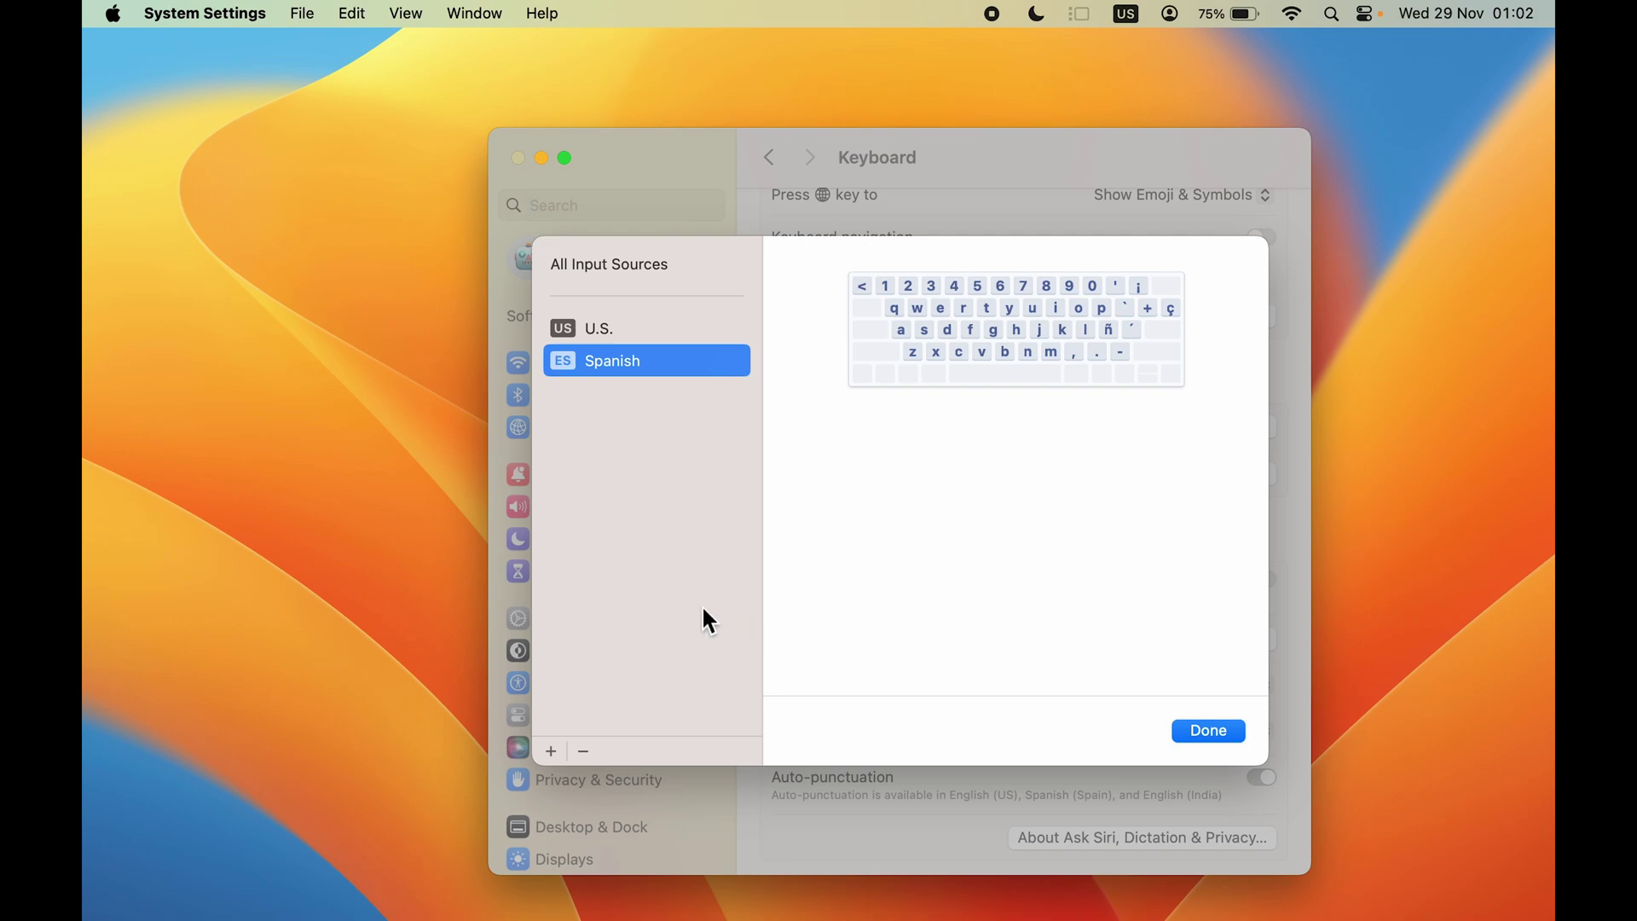
left_click(551, 751)
left_click(675, 518)
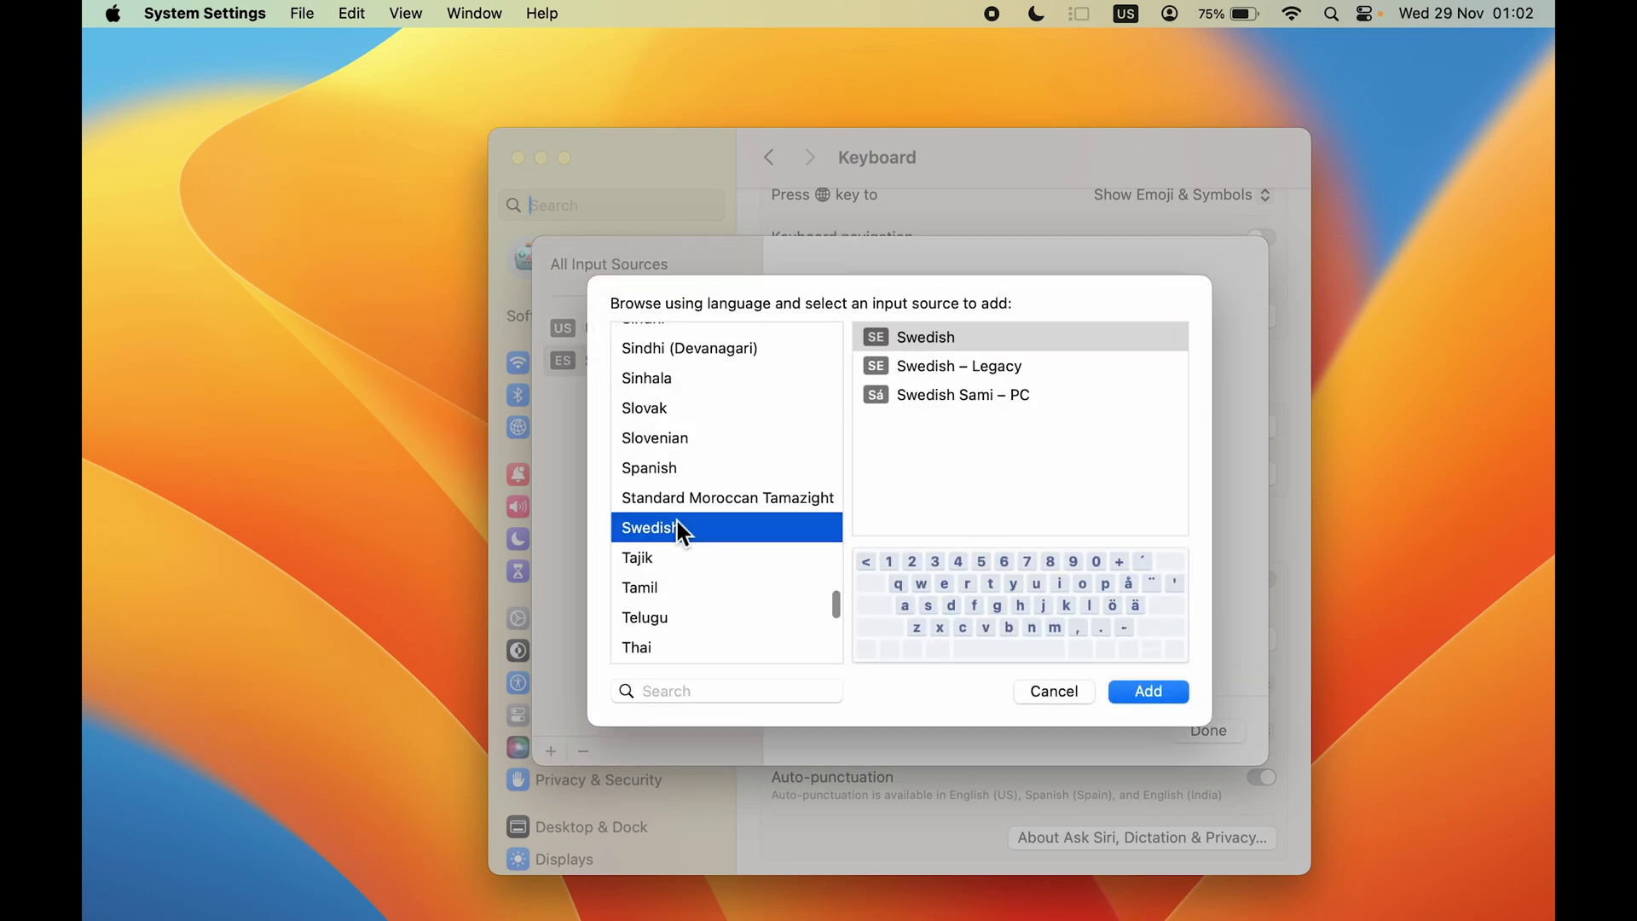
left_click(943, 374)
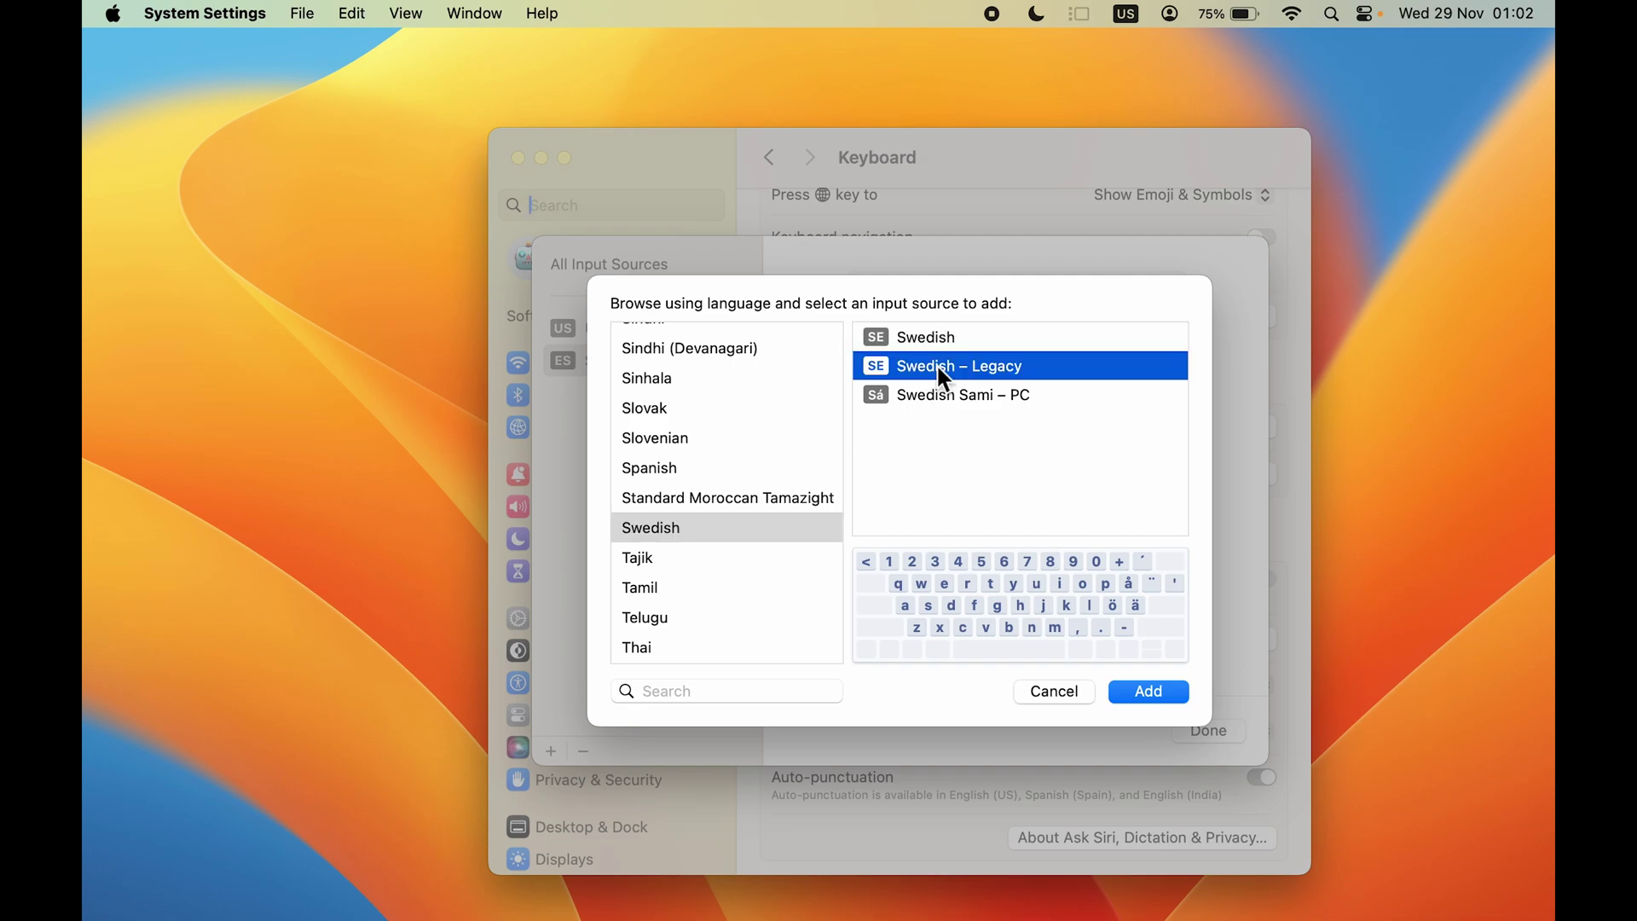
left_click(941, 396)
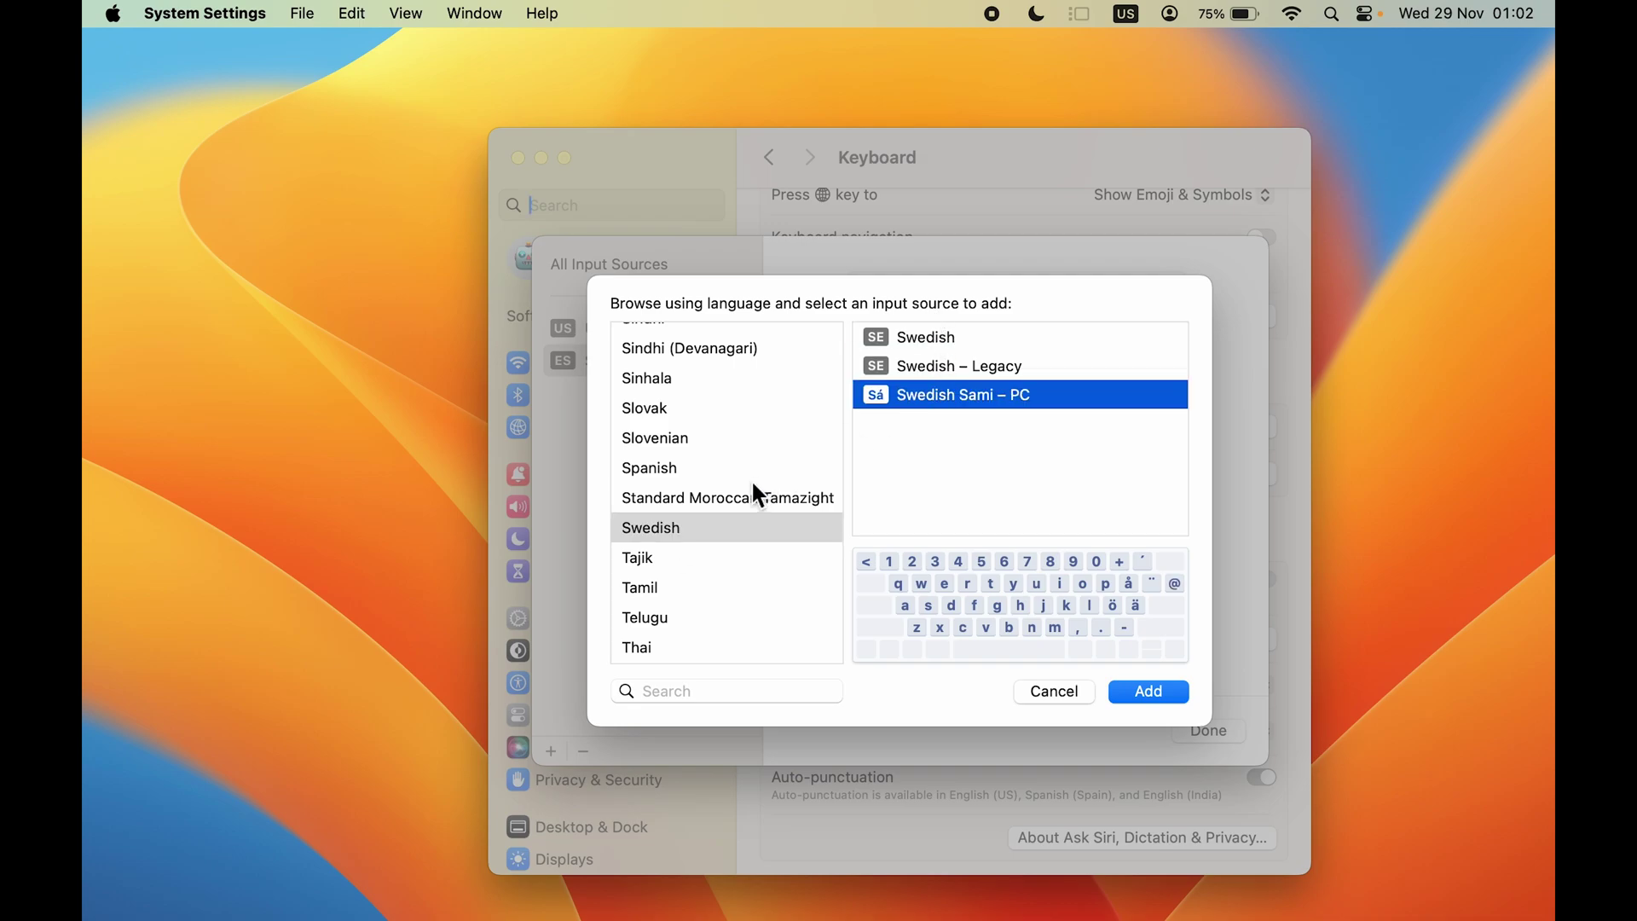
left_click(710, 559)
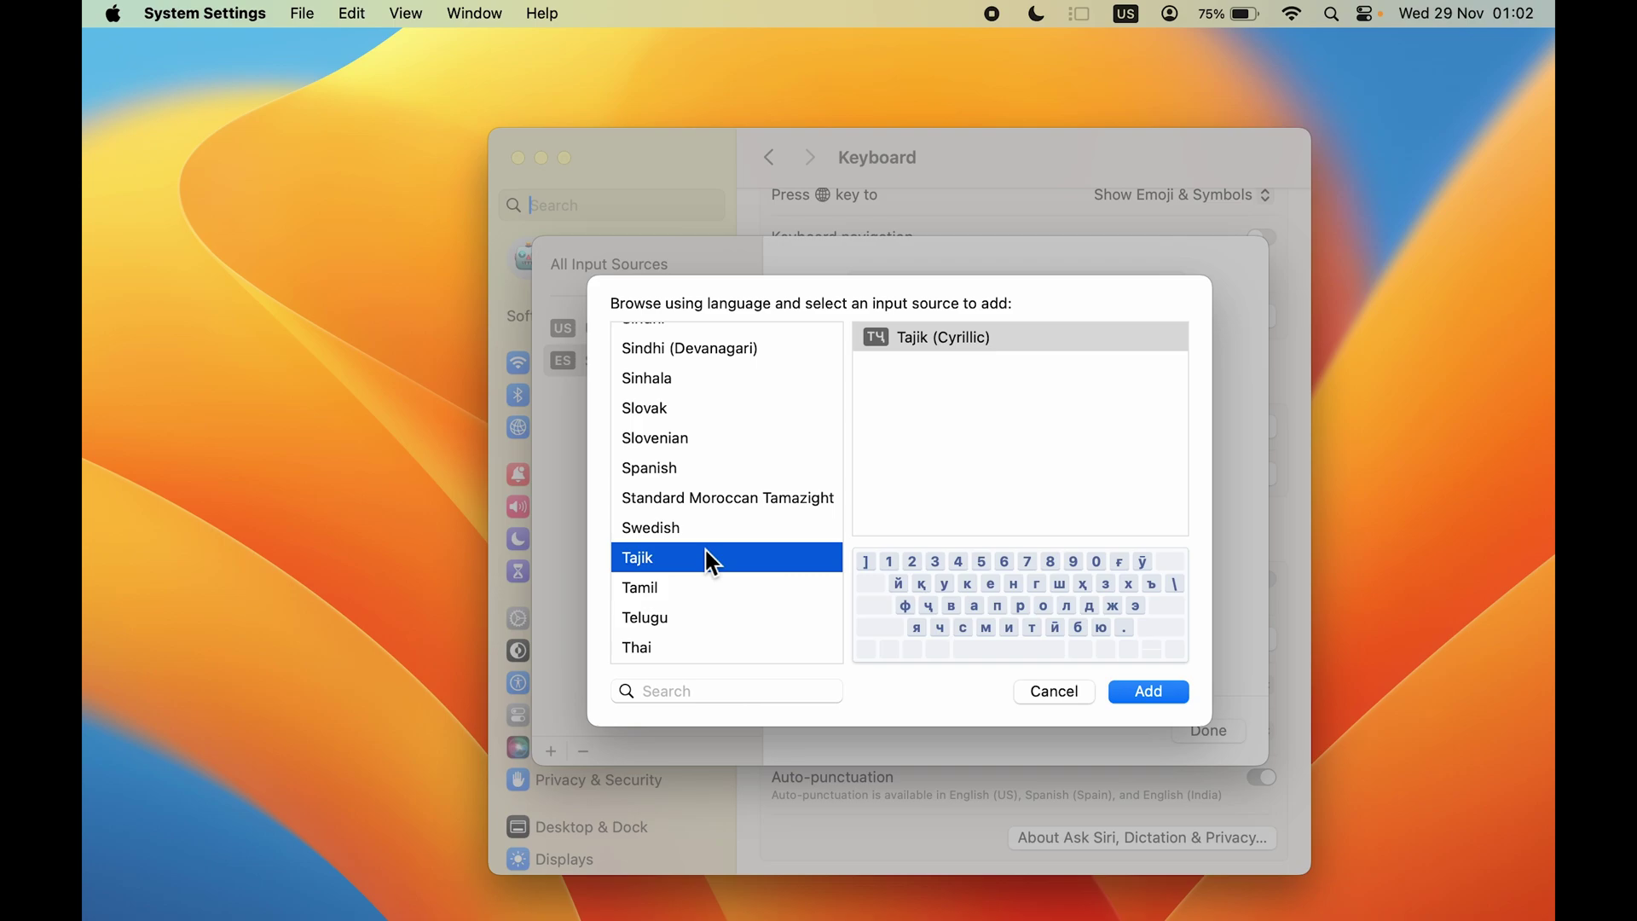
left_click(702, 591)
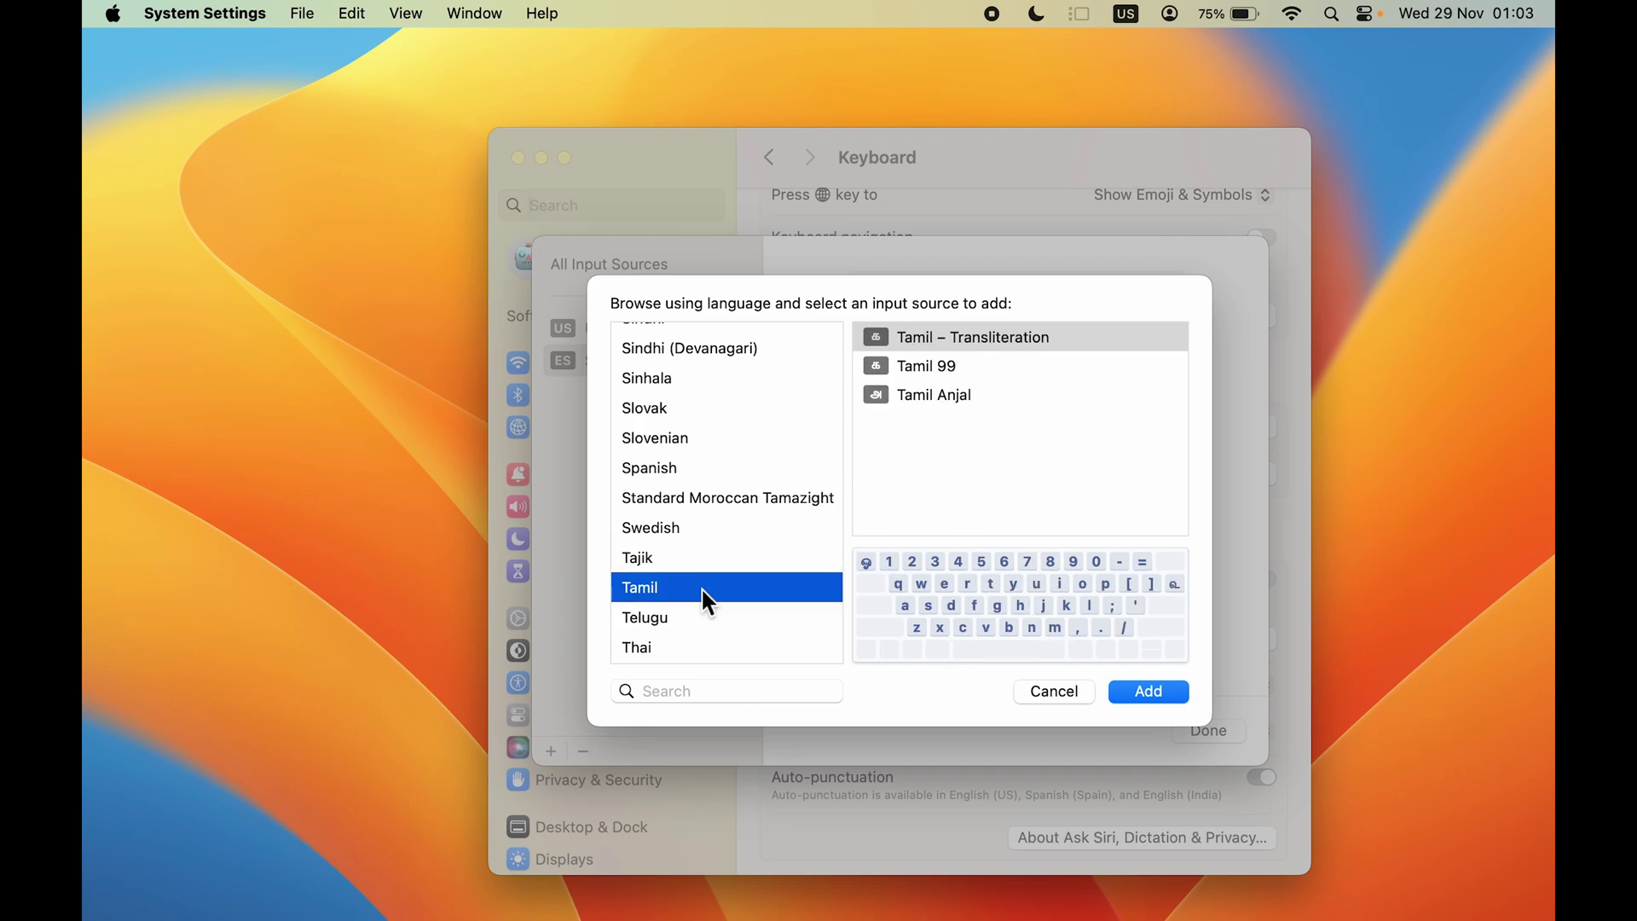
left_click(938, 367)
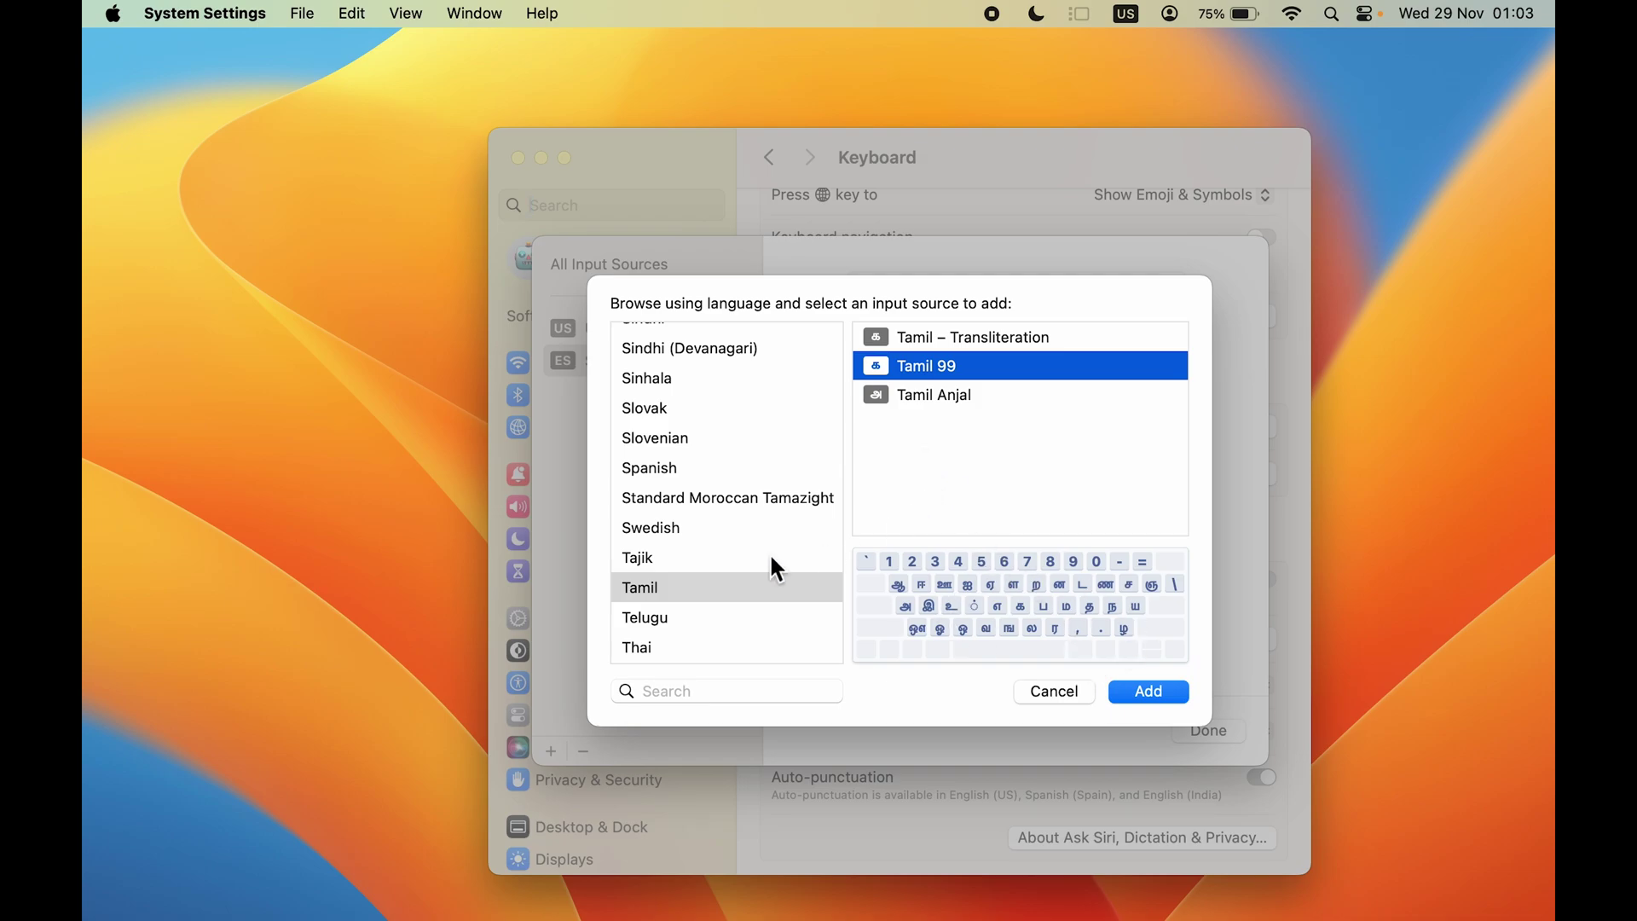
left_click(1144, 689)
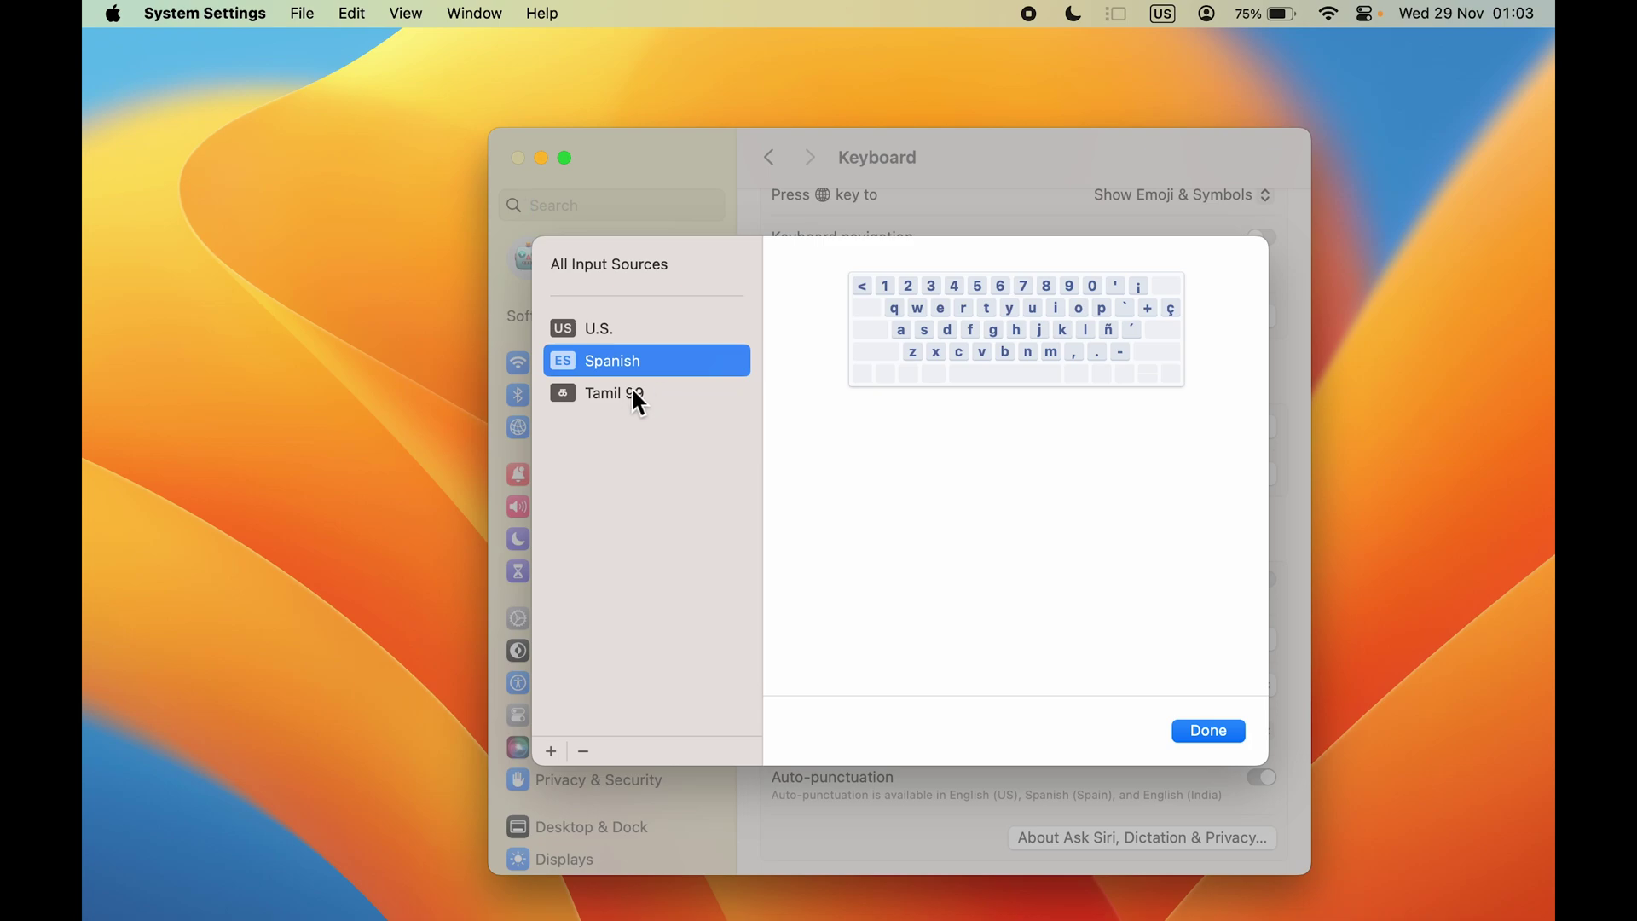
Preview the Tamil 99 layout and close the Input Sources sheet
left_click(640, 396)
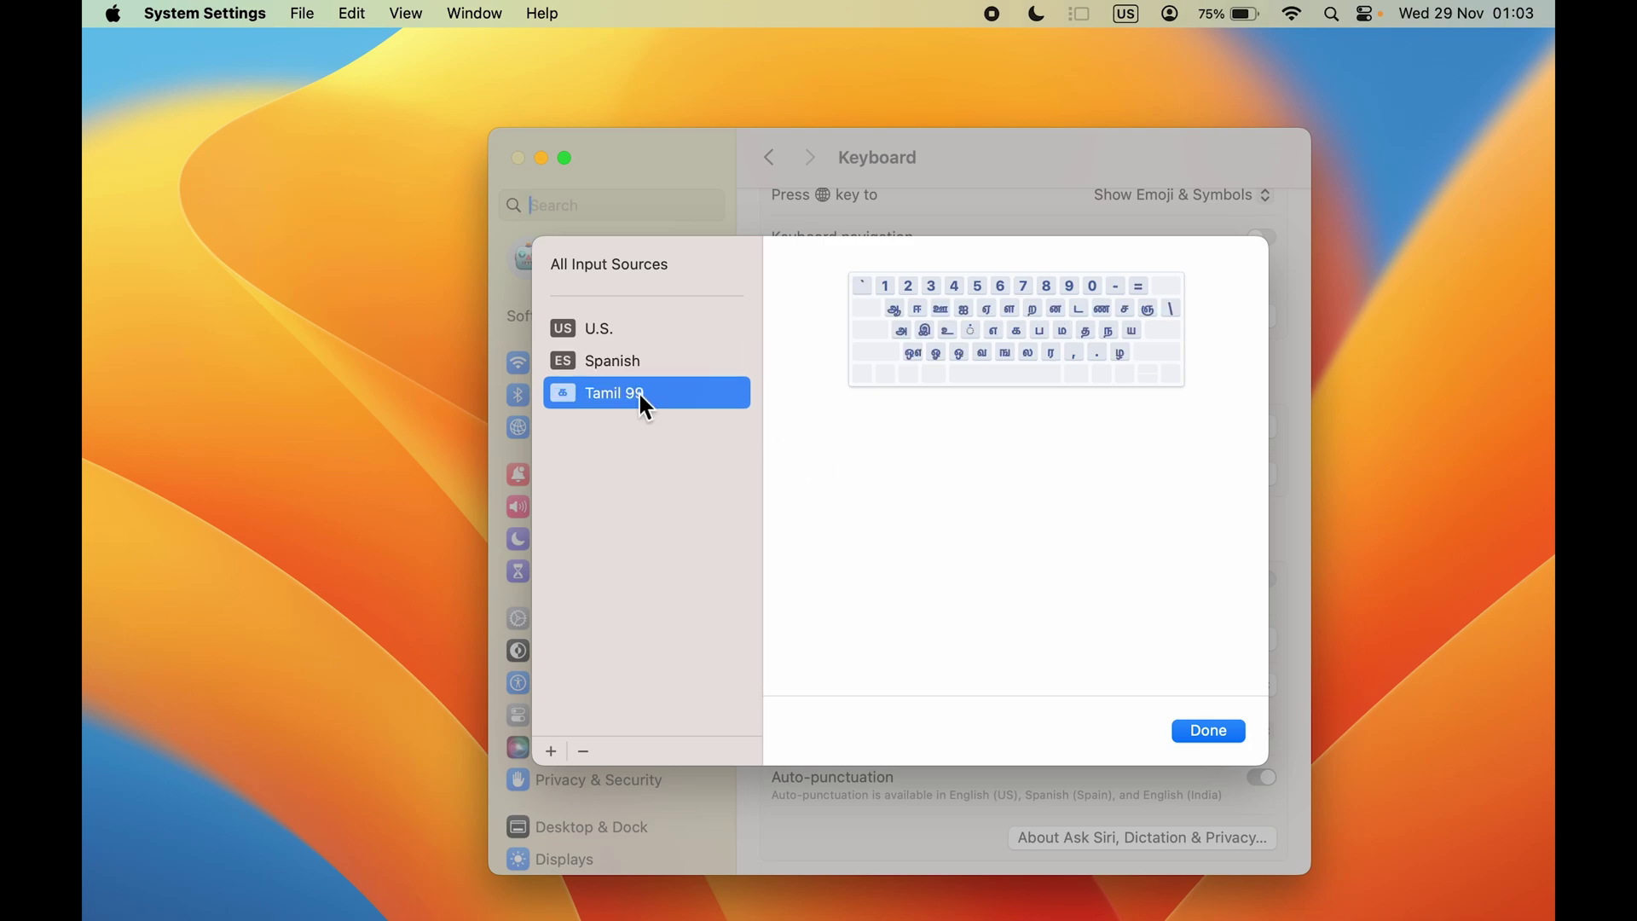
left_click(1210, 733)
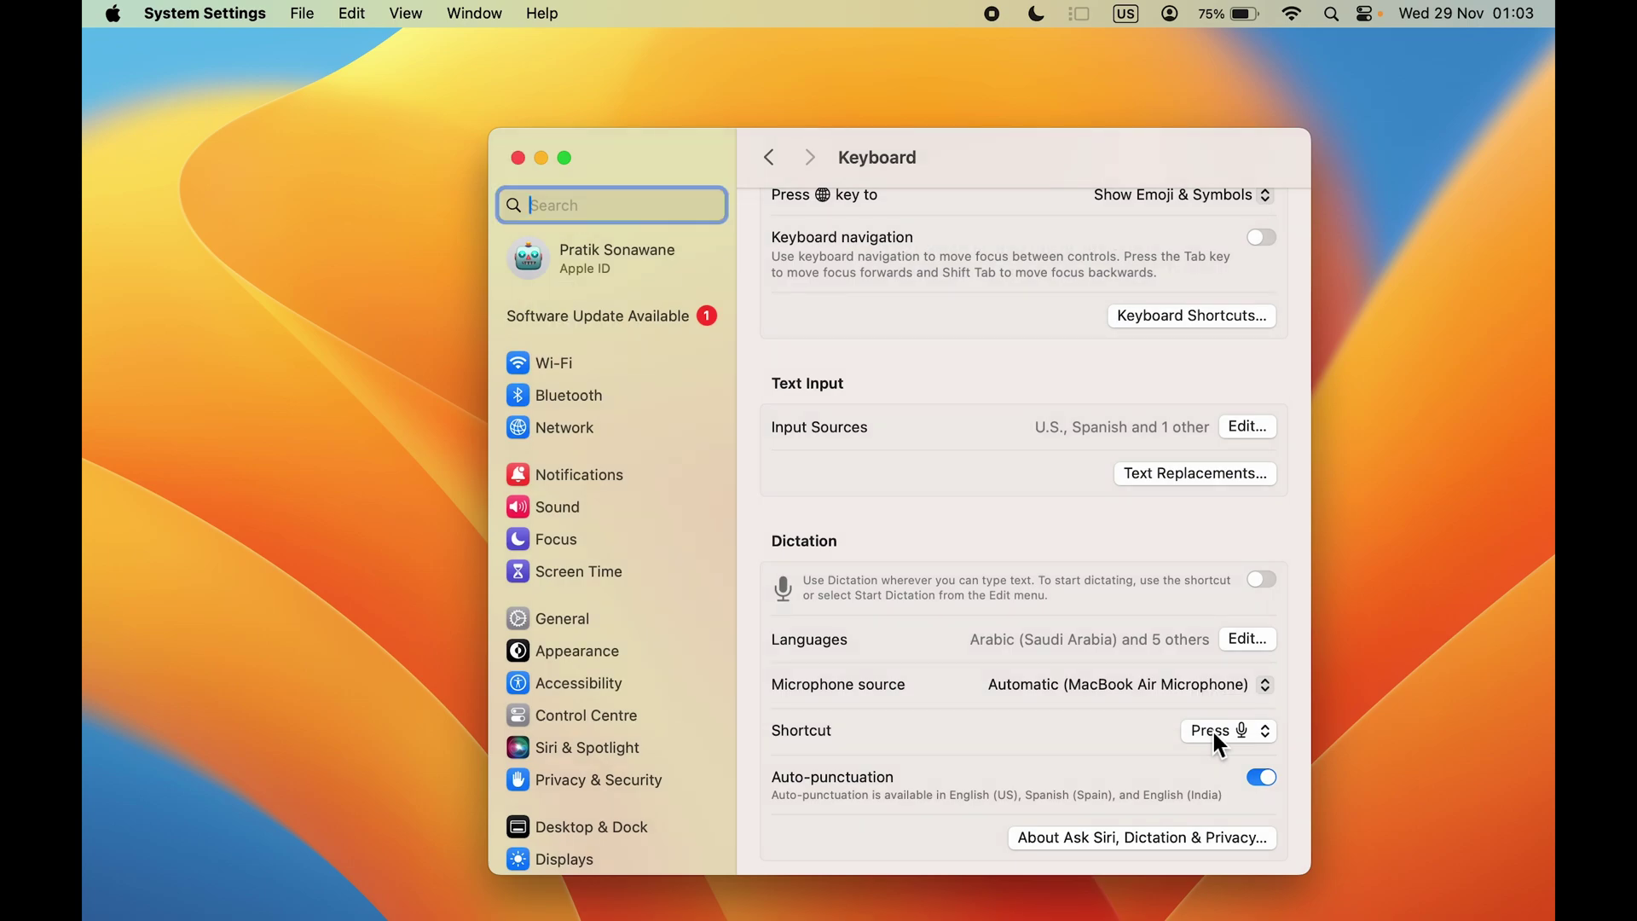
Reopen Input Sources and check the menu-bar input list shows U.S., Spanish and Tamil 99
left_click(1256, 422)
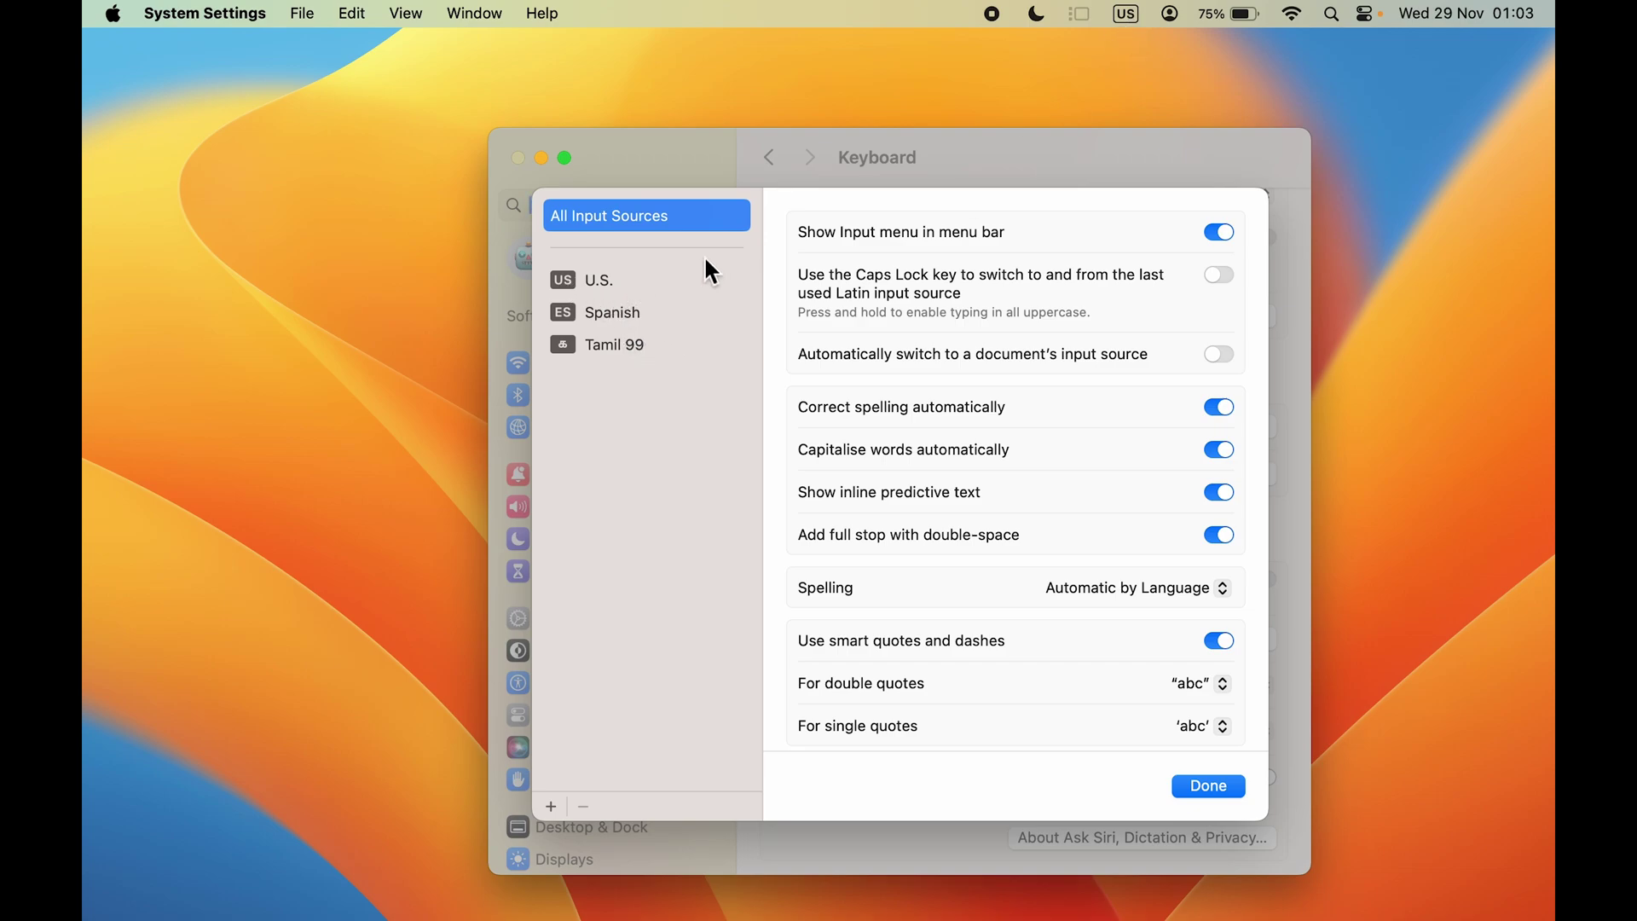
left_click(1126, 15)
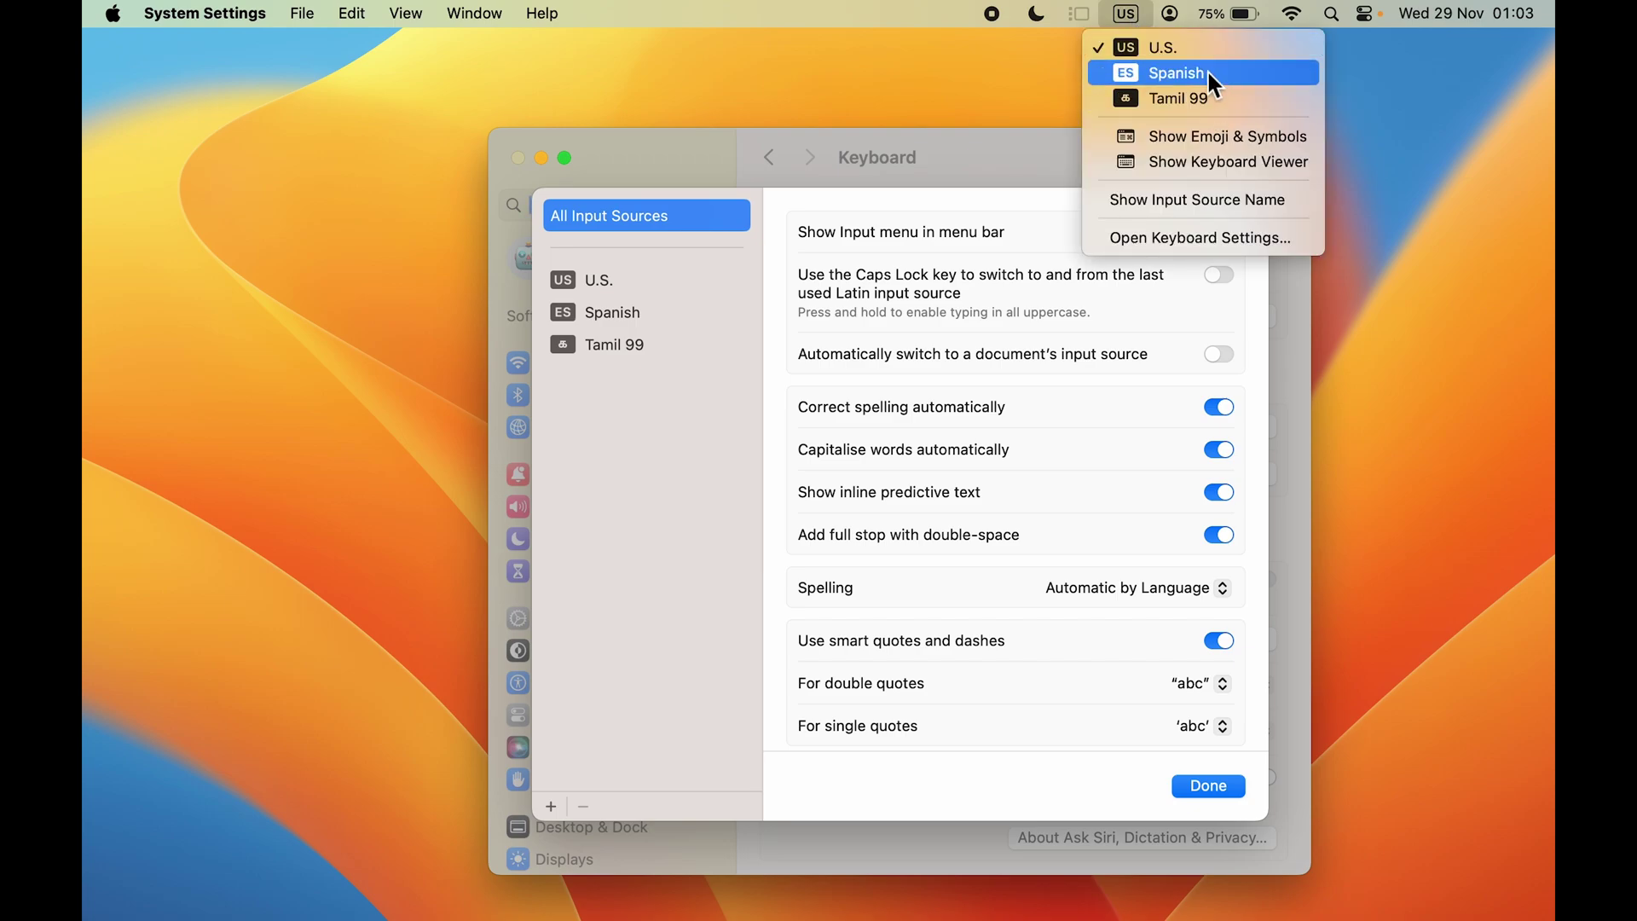
left_click(941, 202)
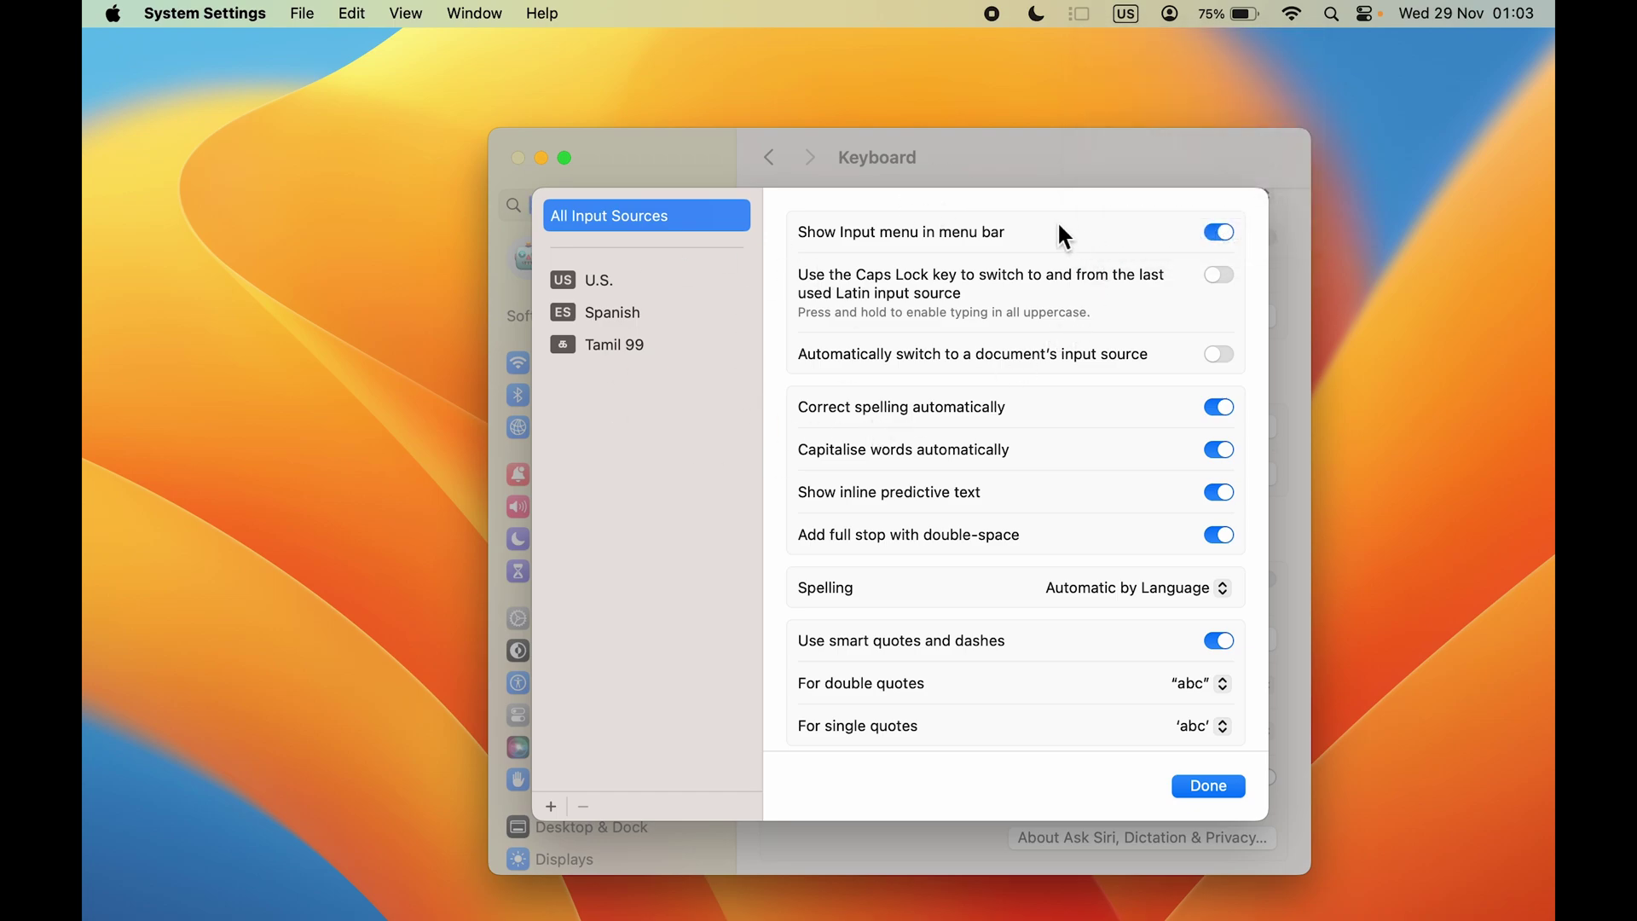
left_click(1126, 14)
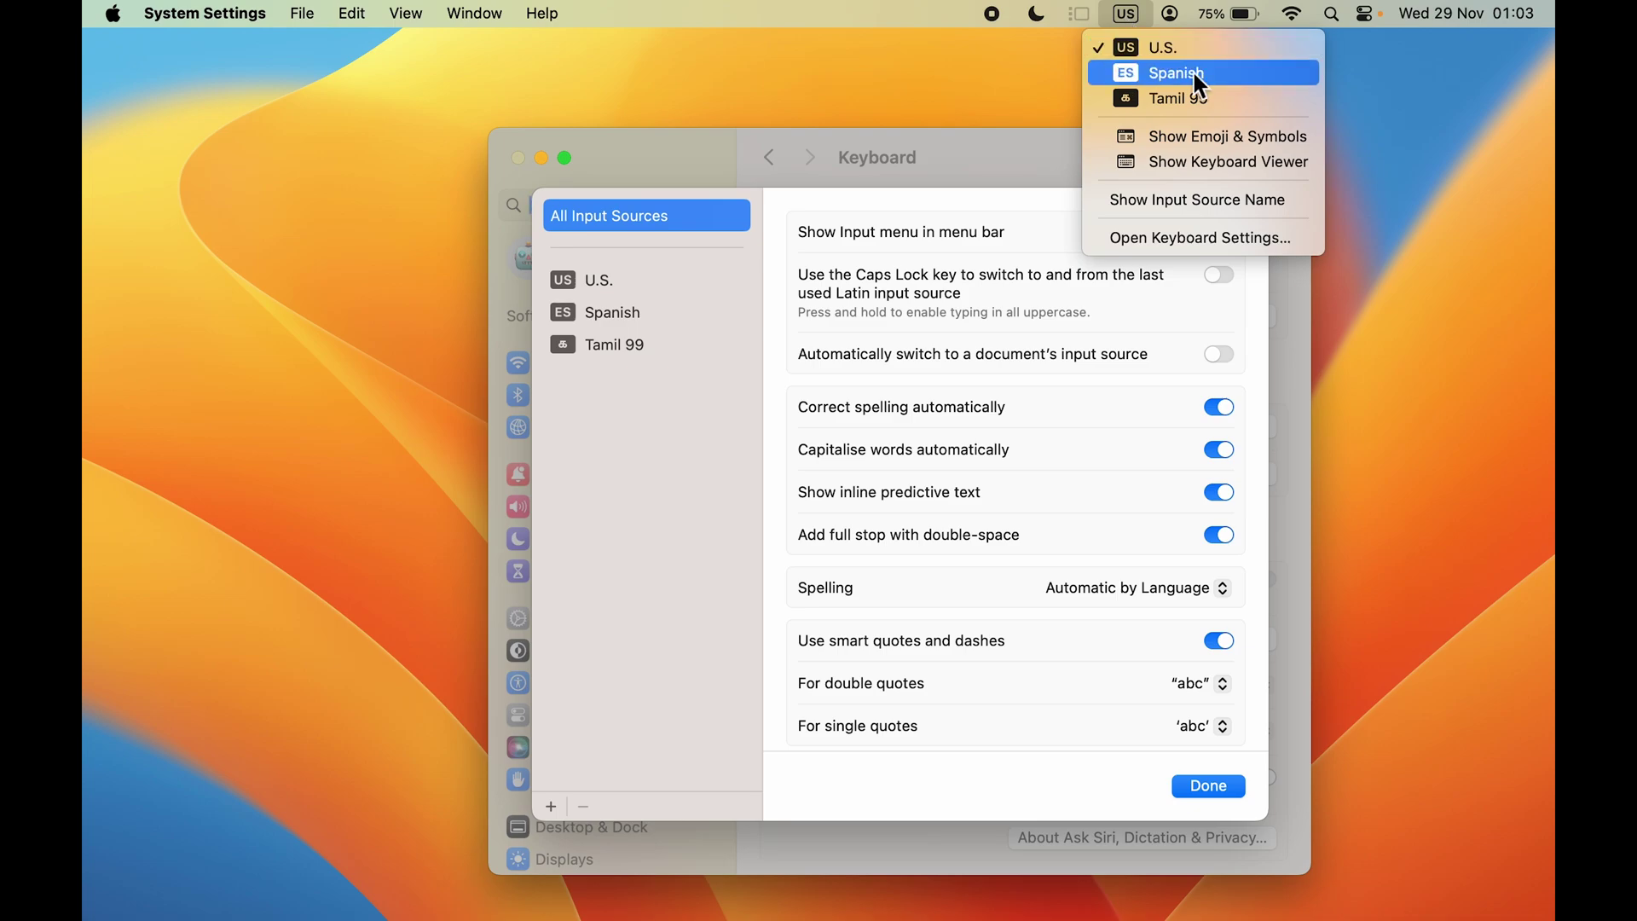
Show the Keyboard Viewer, switch input to Spanish then Tamil 99, and collapse the viewer
left_click(1199, 162)
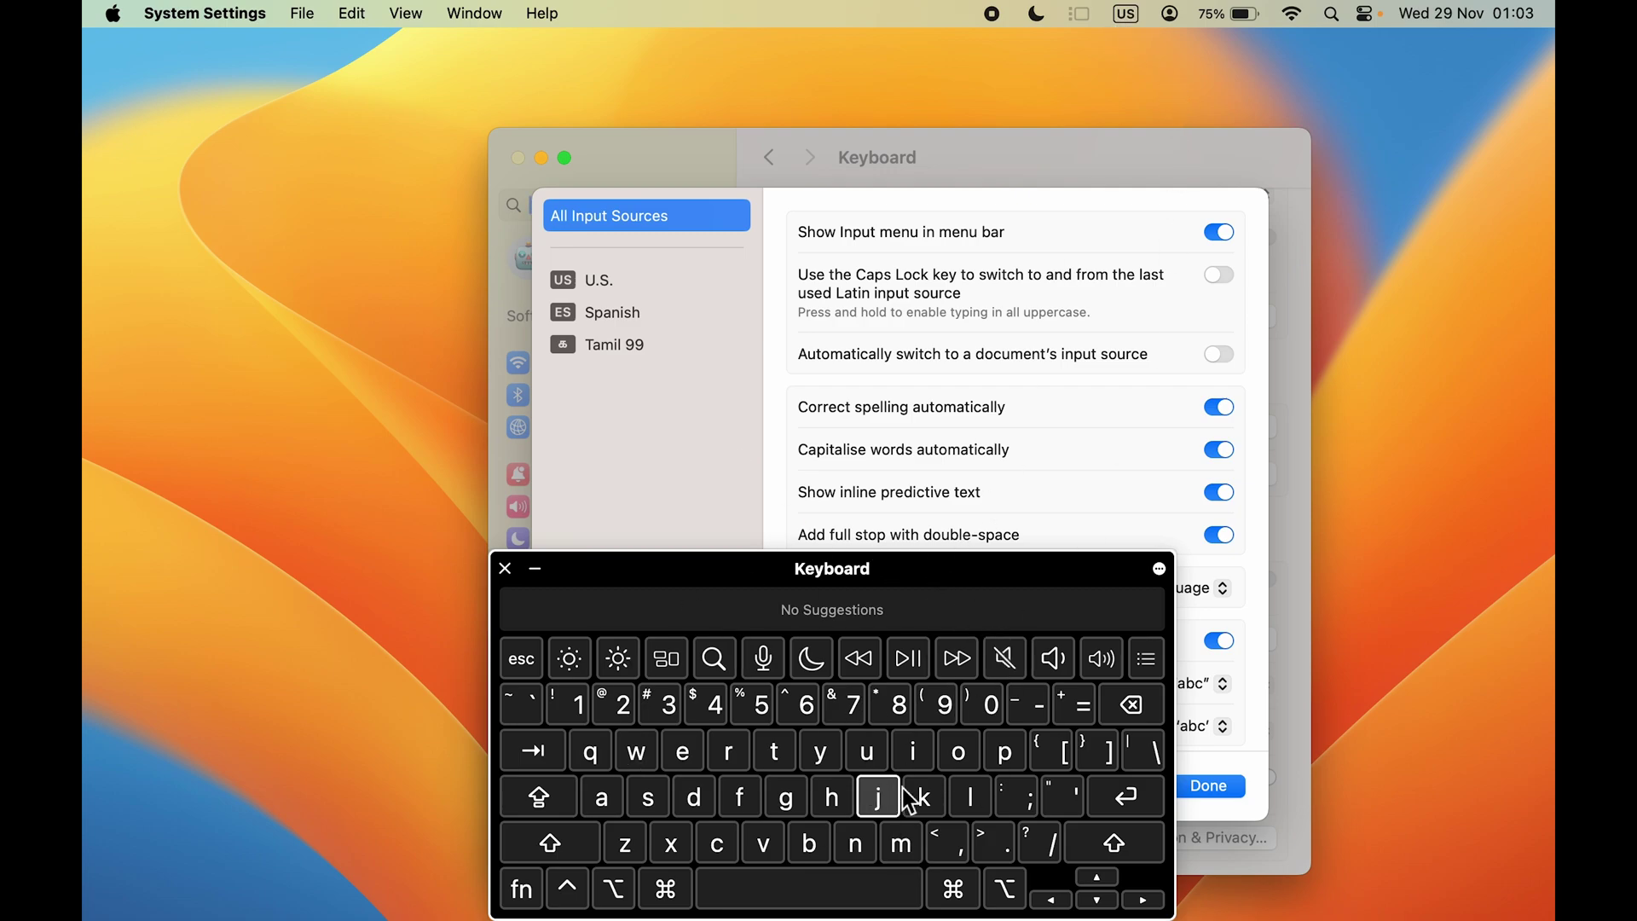
left_click(1127, 13)
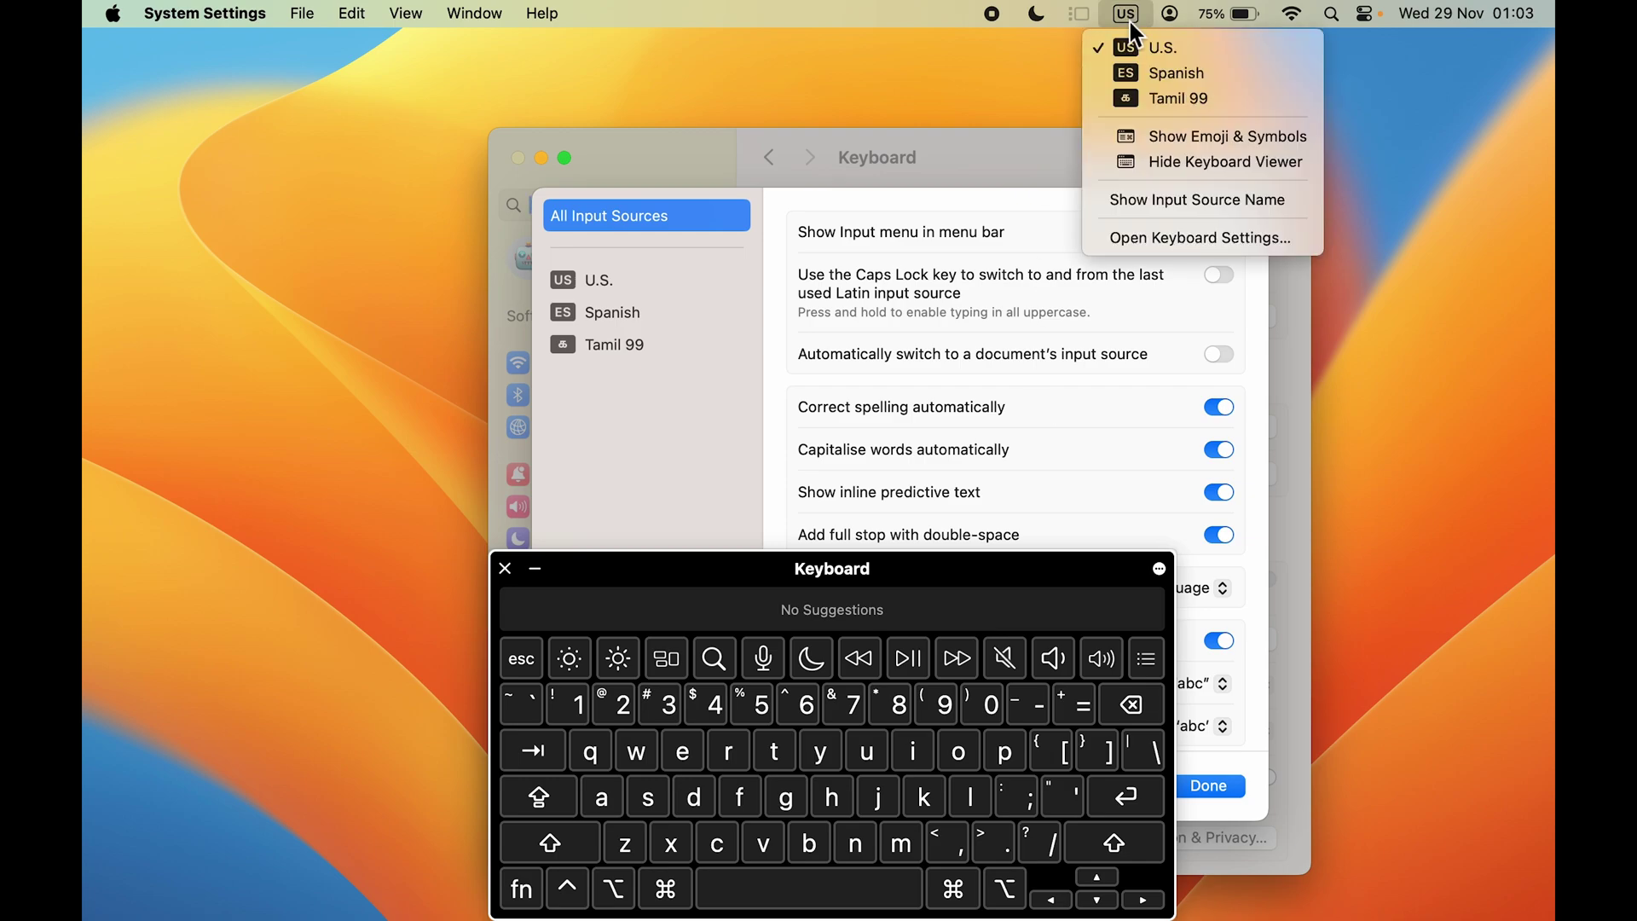
left_click(1210, 73)
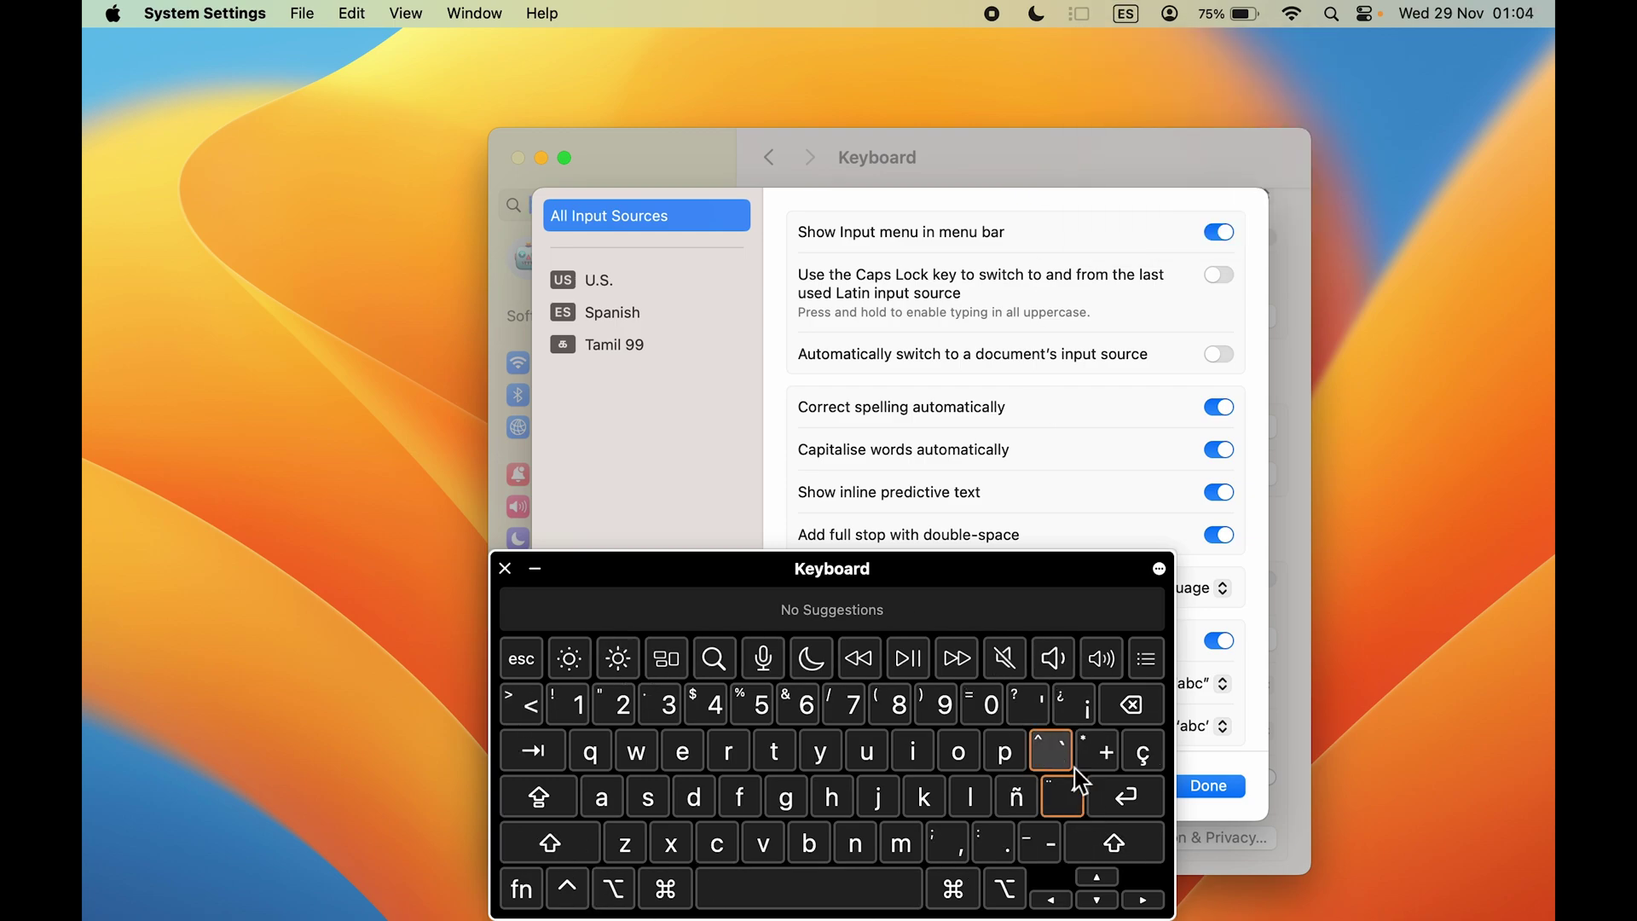
left_click(1127, 13)
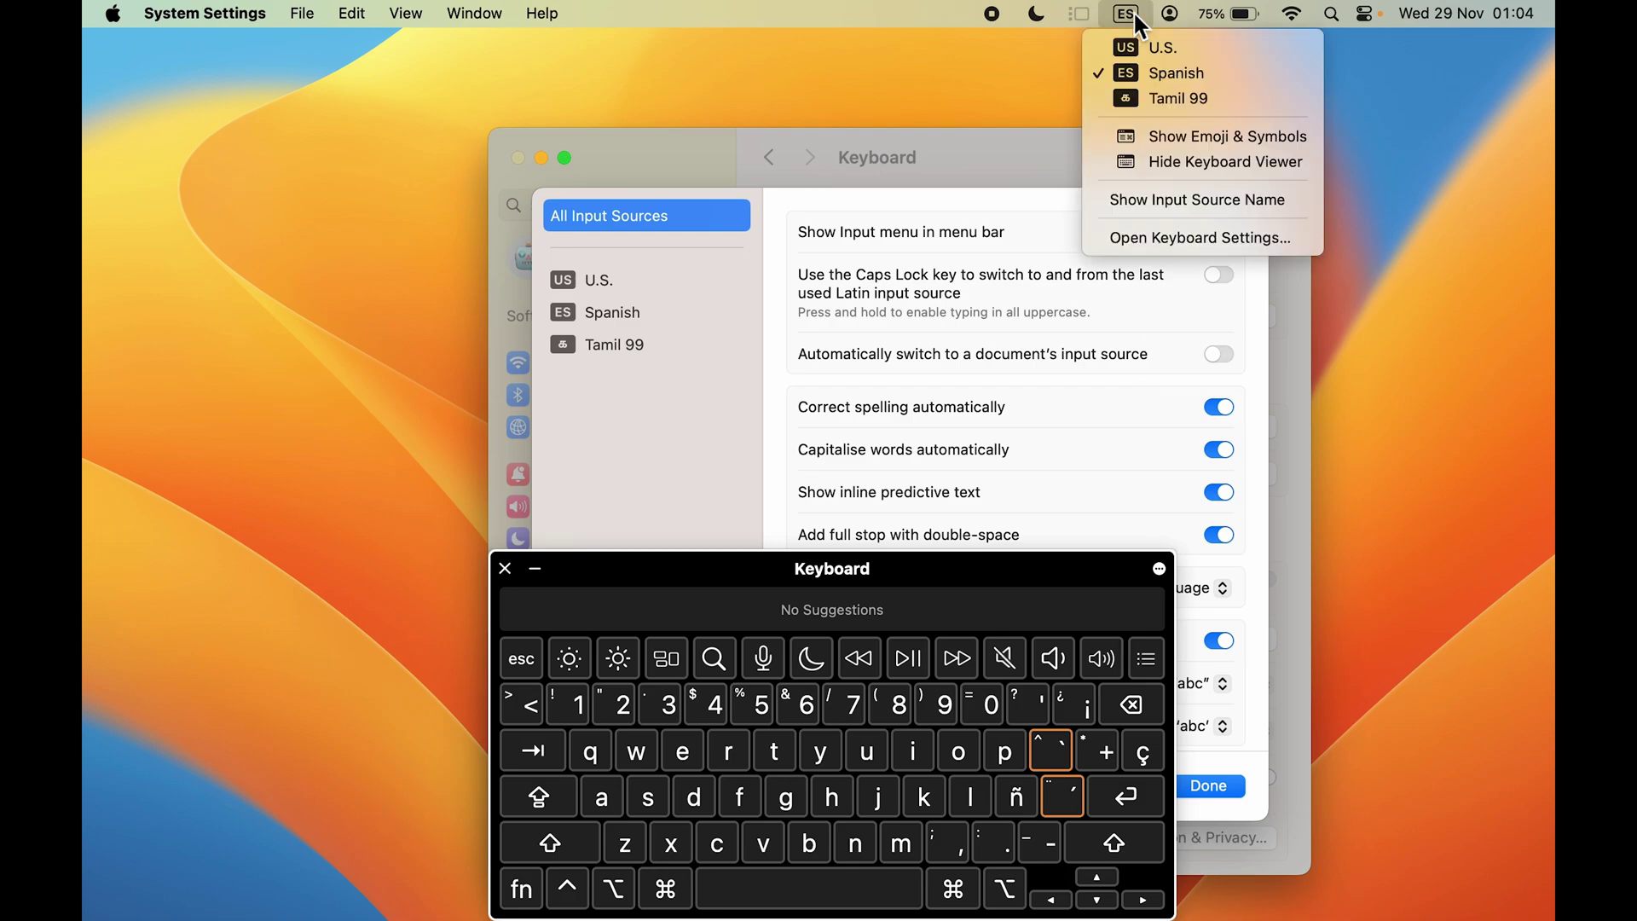
left_click(1174, 104)
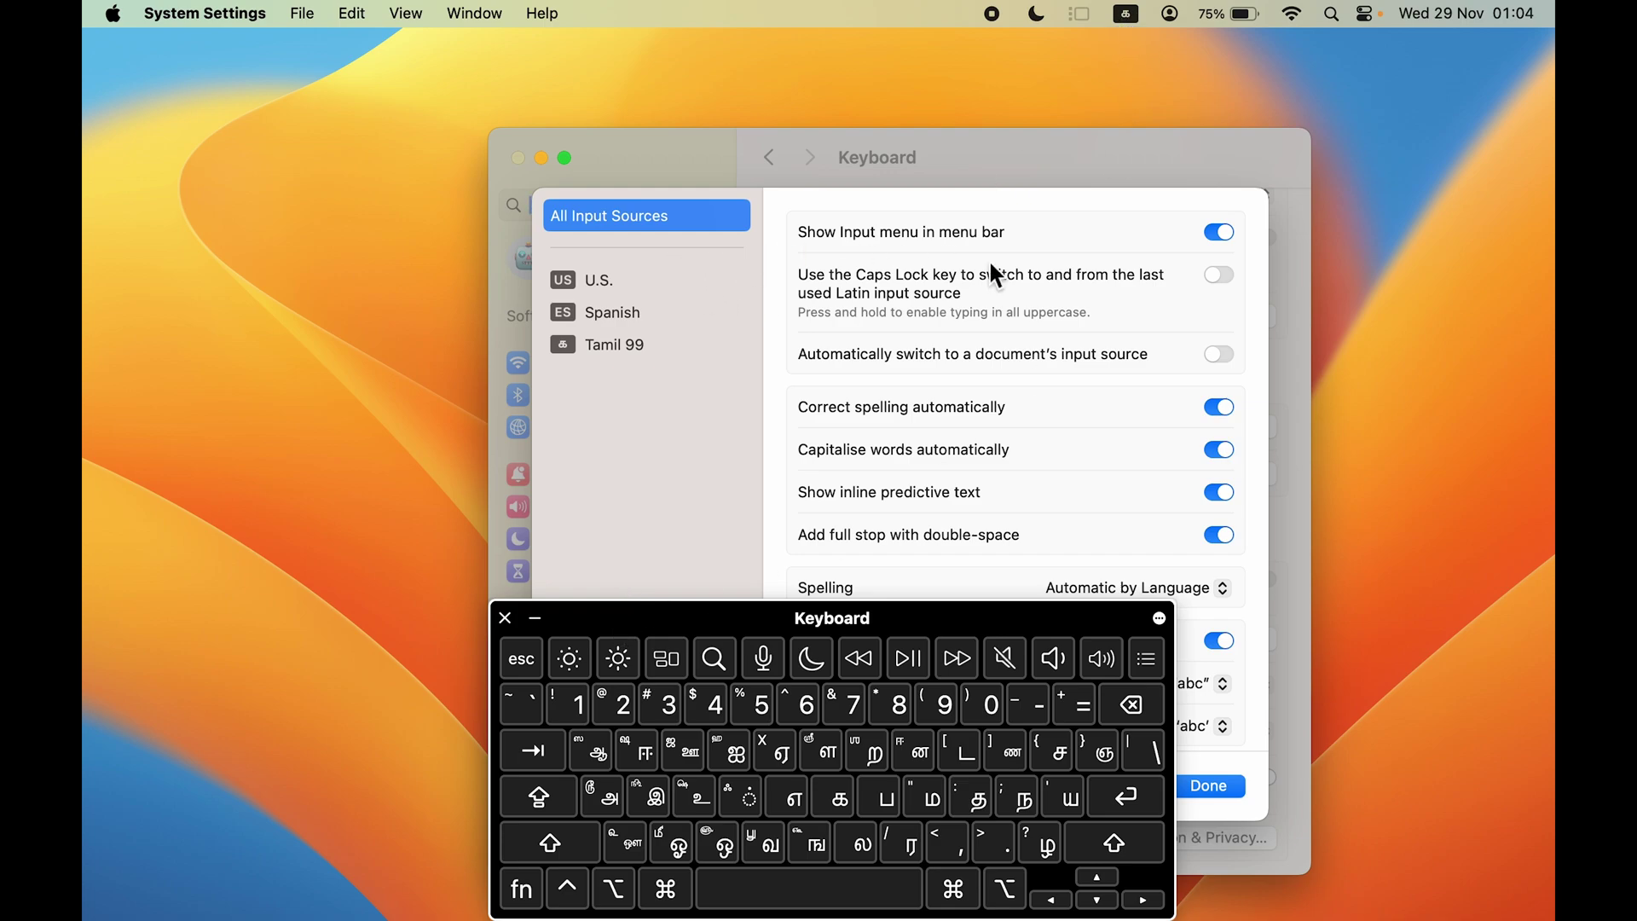
left_click(536, 618)
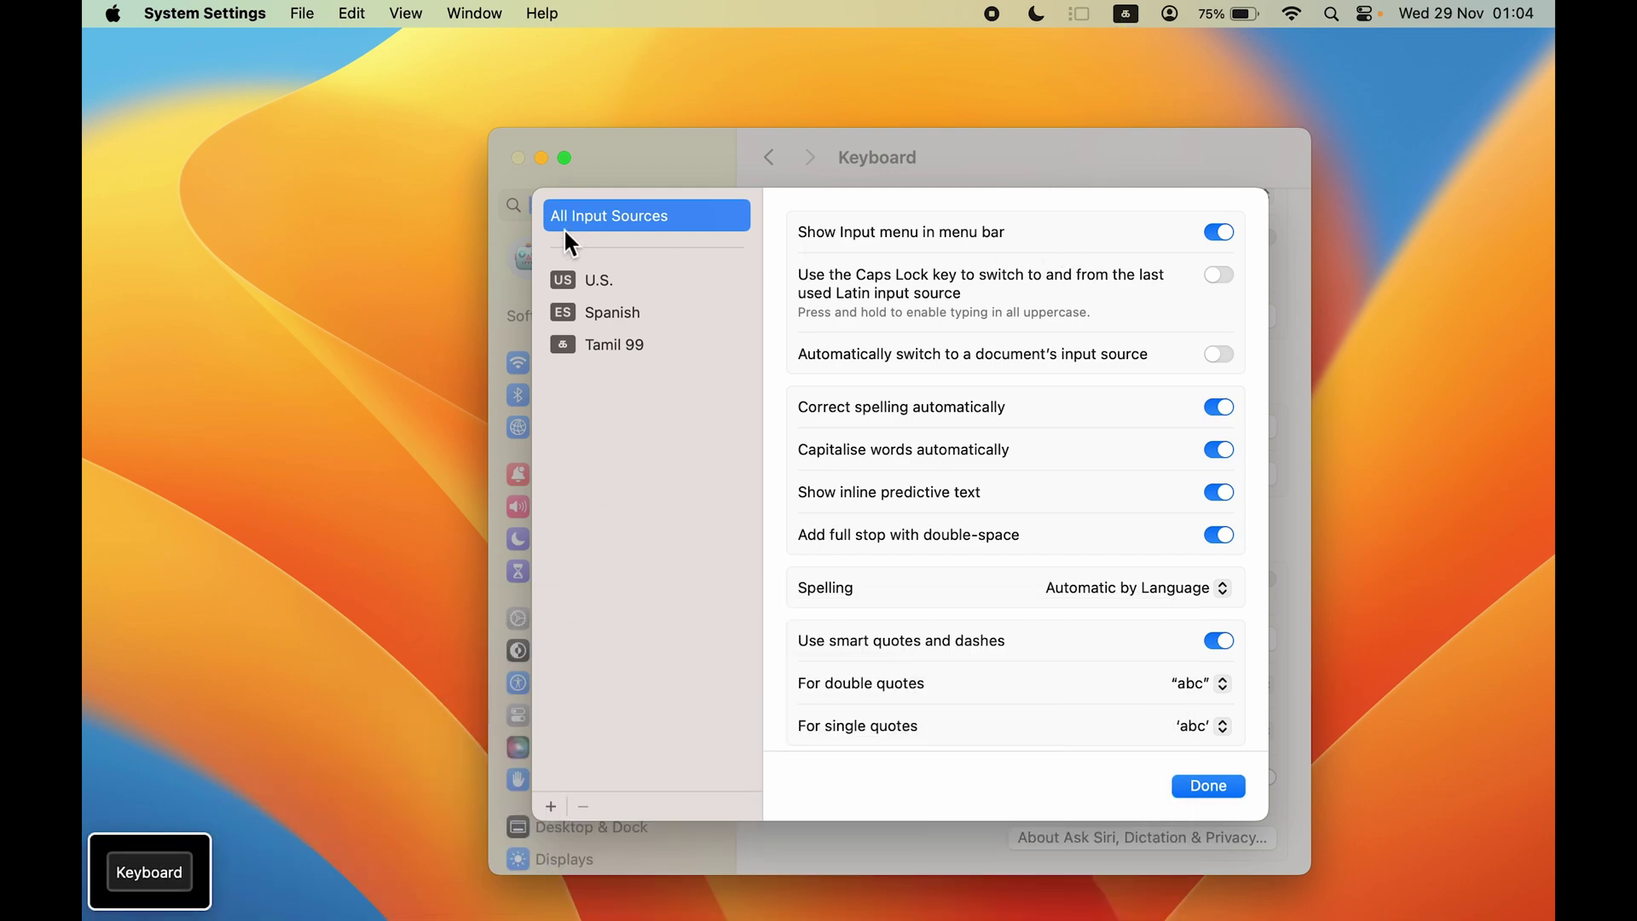
Close Input Sources, quit System Settings and start a blank Pages document
left_click(1207, 785)
key("super+q")
mouse_move(890, 917)
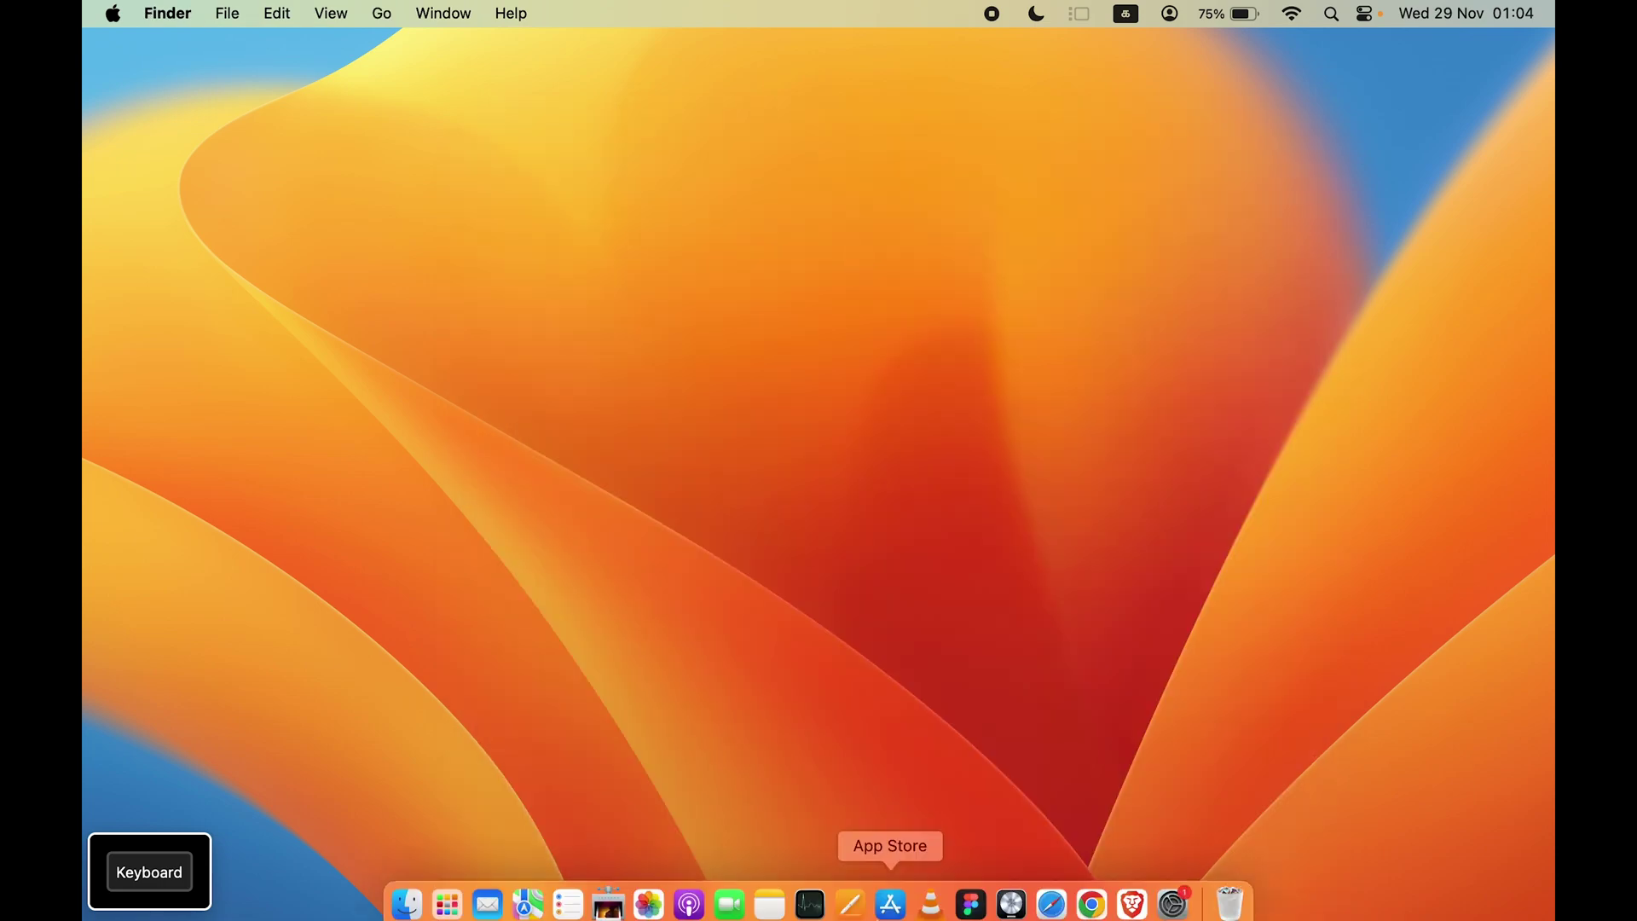
left_click(853, 895)
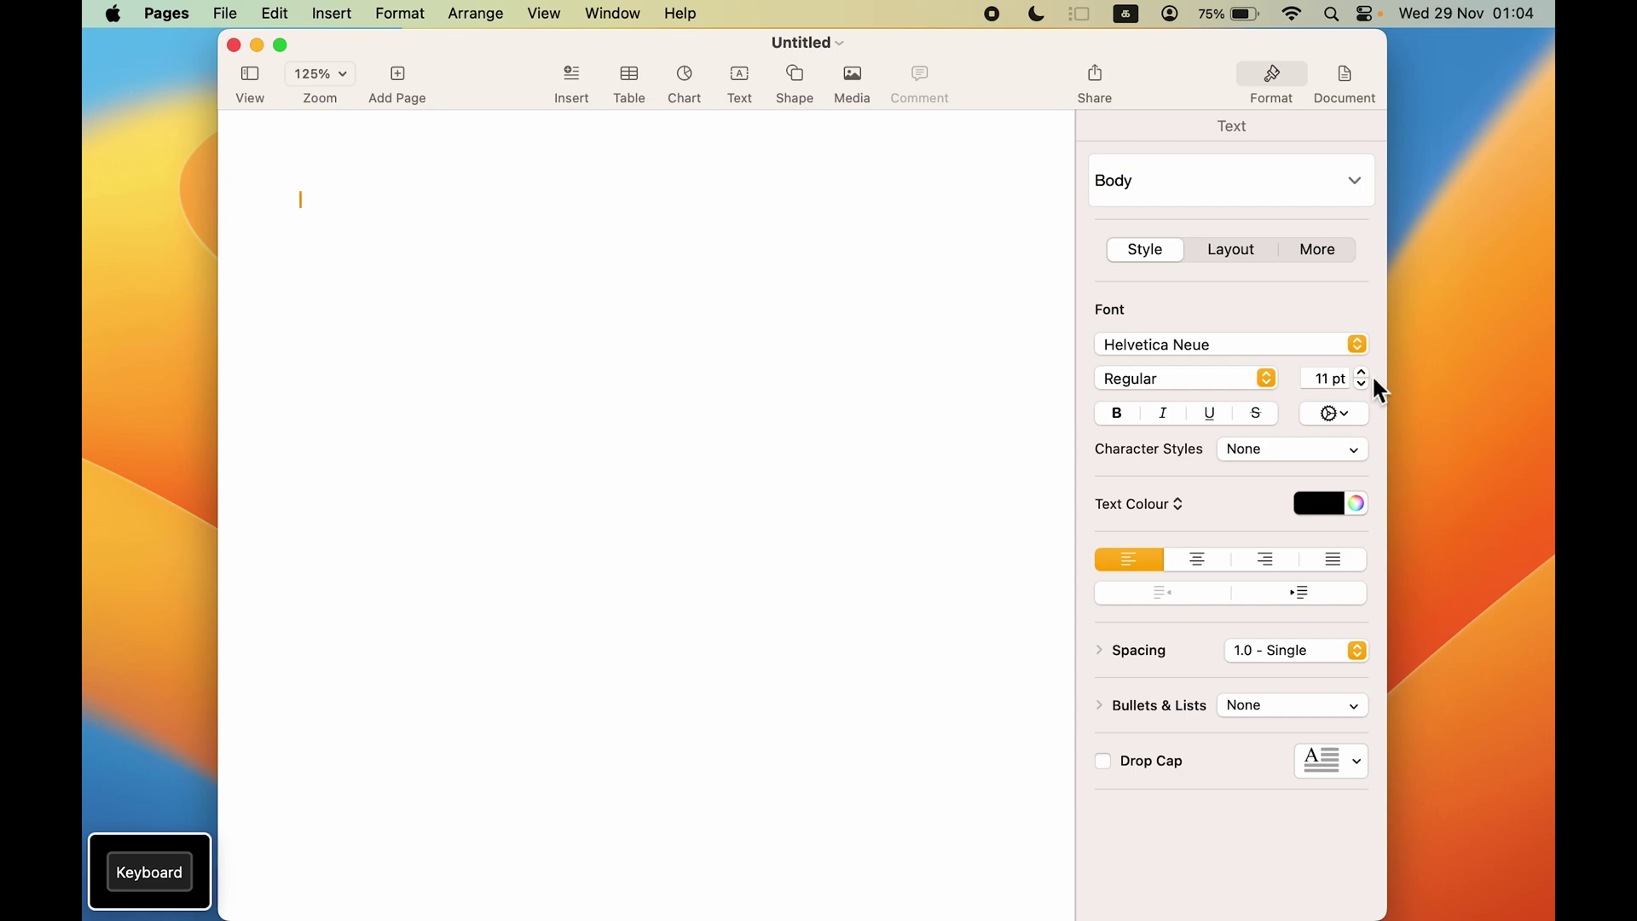
Raise the body text to 24 pt and switch the input source to U.S
left_click(1362, 373)
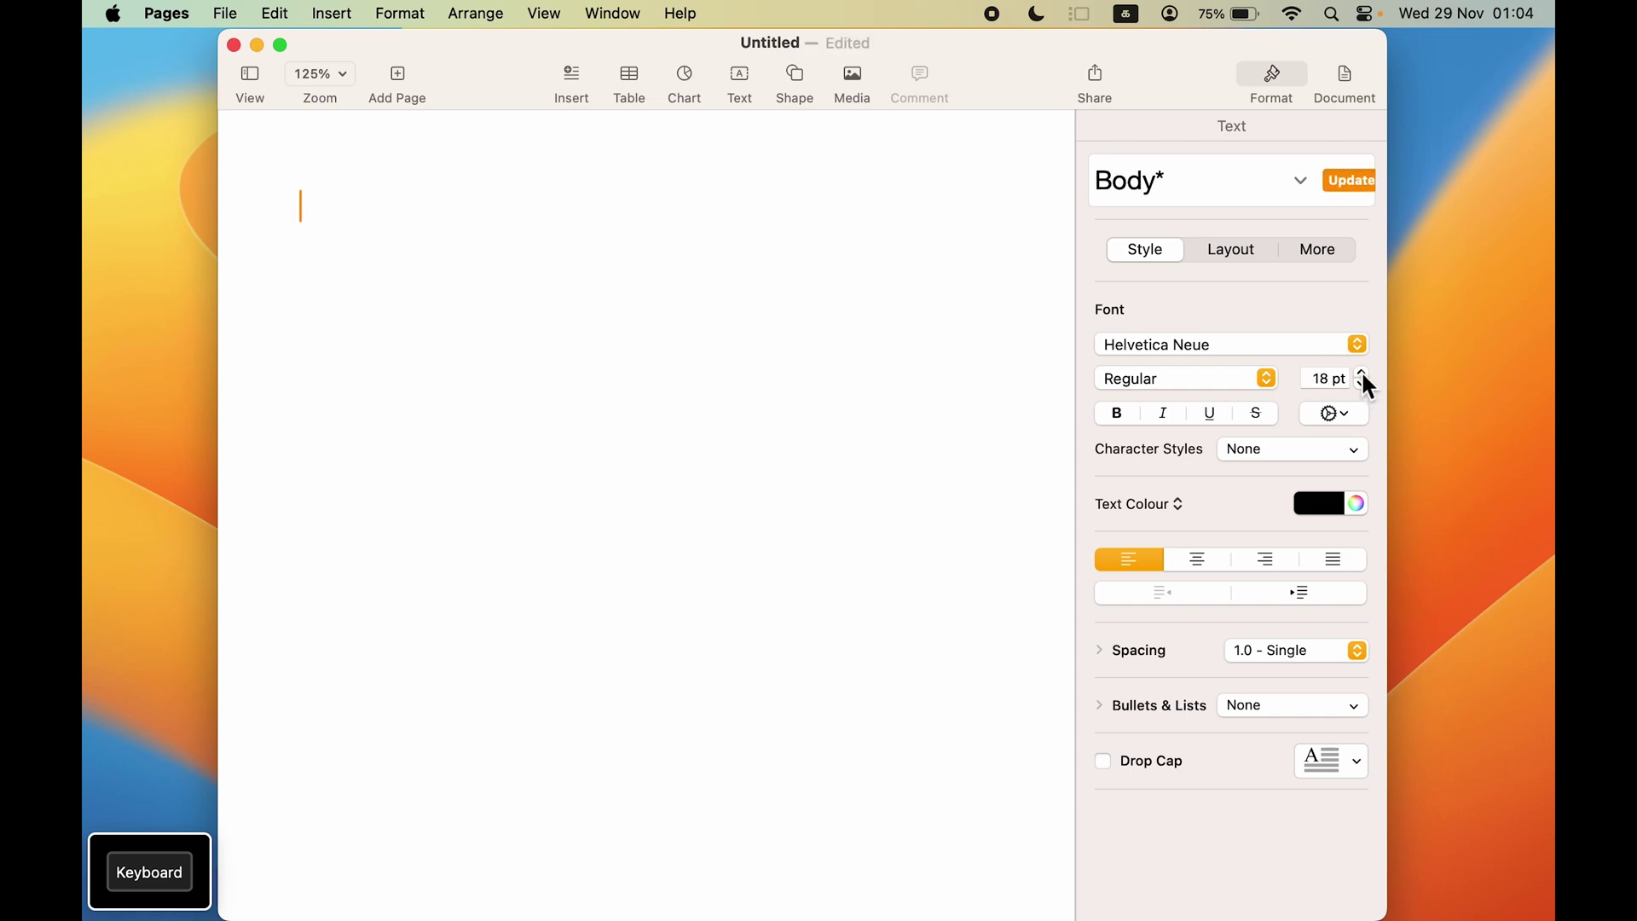
left_click(1361, 372)
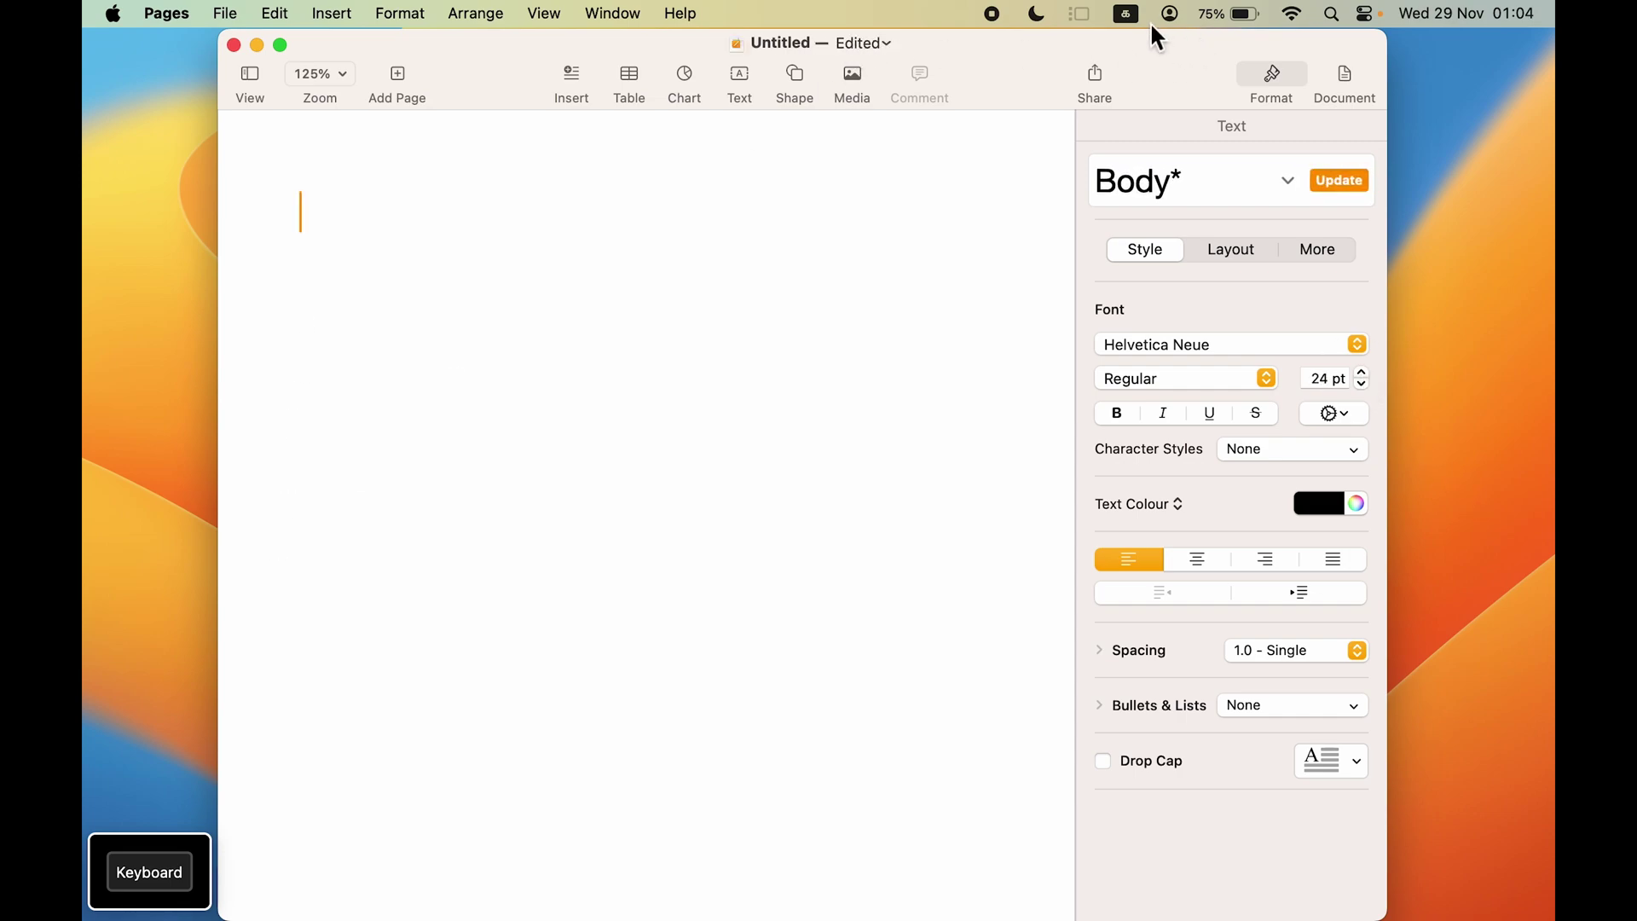
left_click(1125, 24)
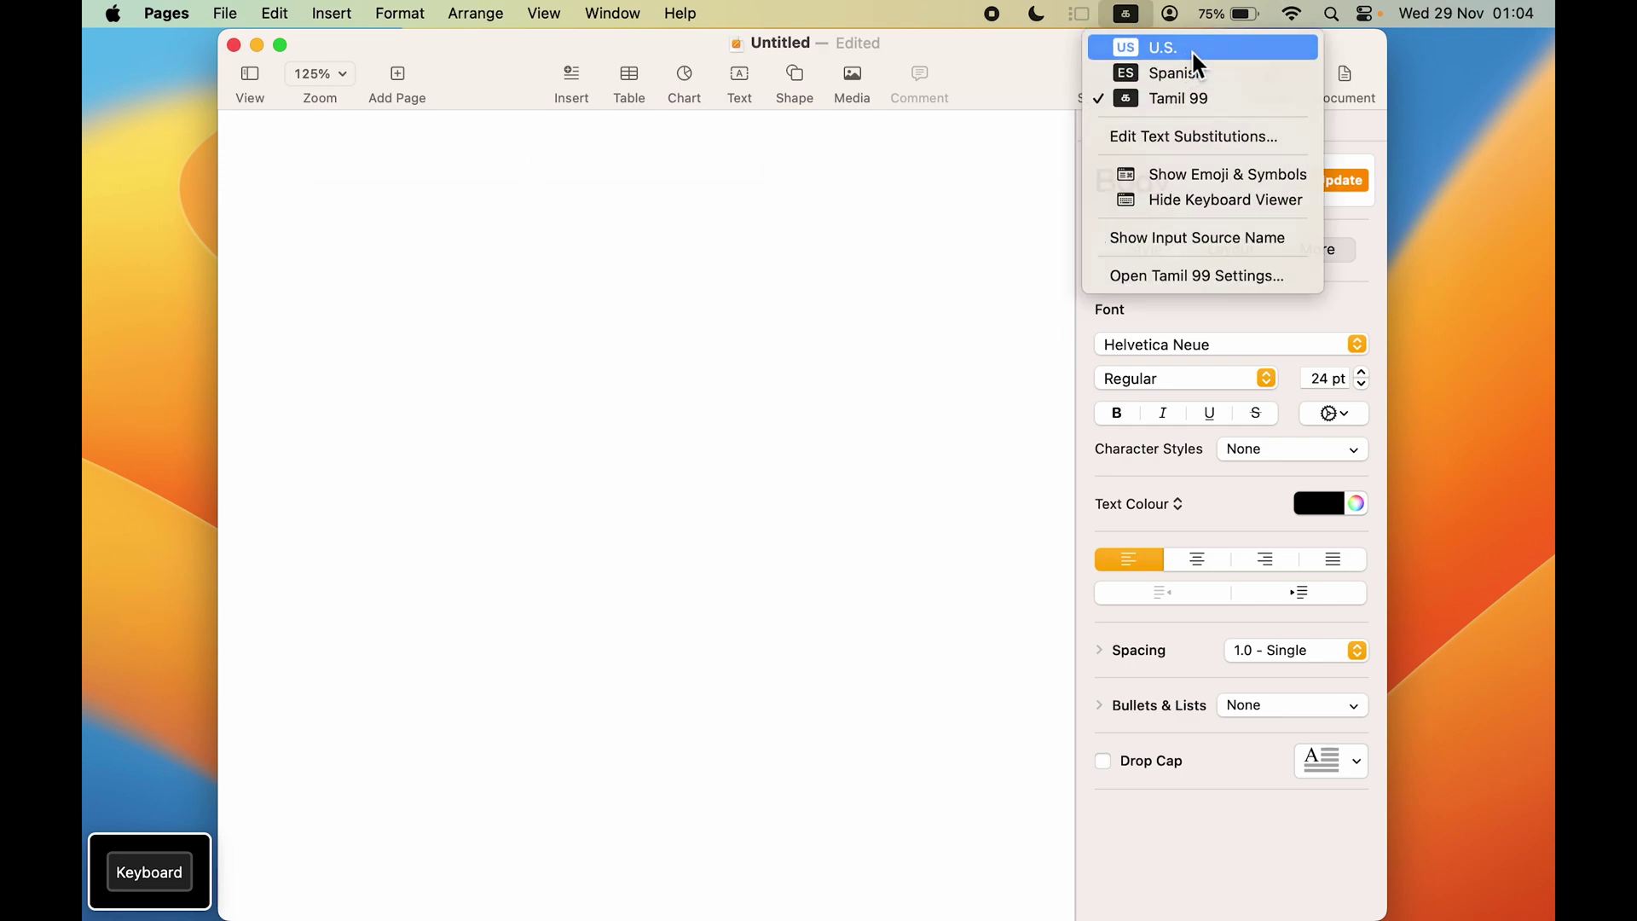
left_click(1190, 47)
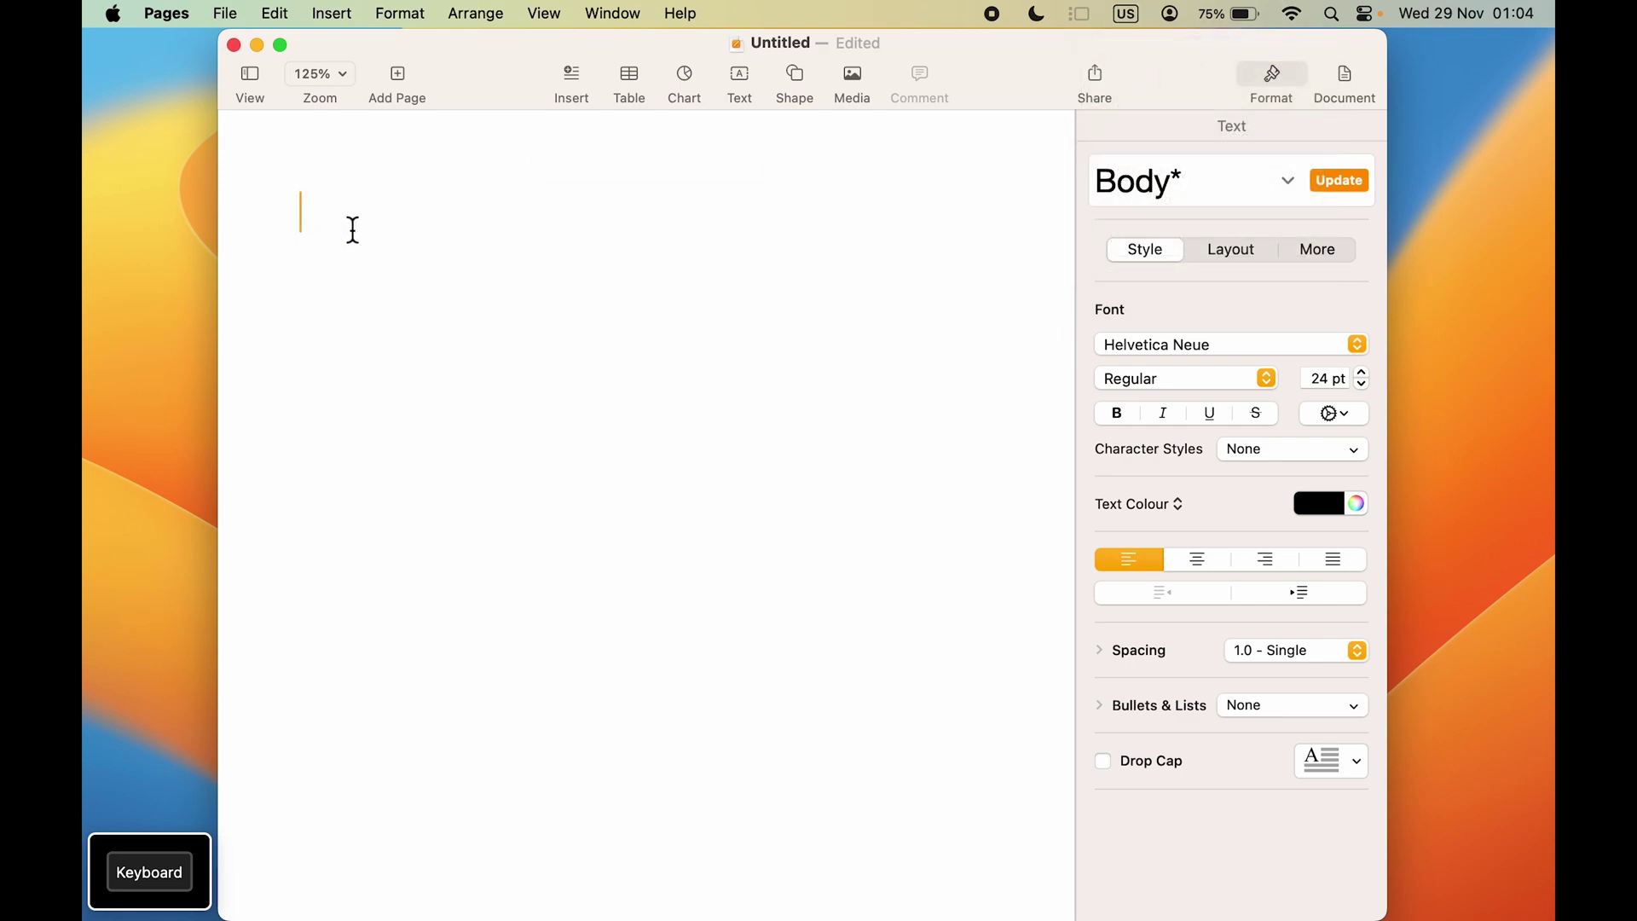
Type the title 'My Mac Talk', switch to Tamil 99, then type and erase a Tamil test line
type("My Mac Talk")
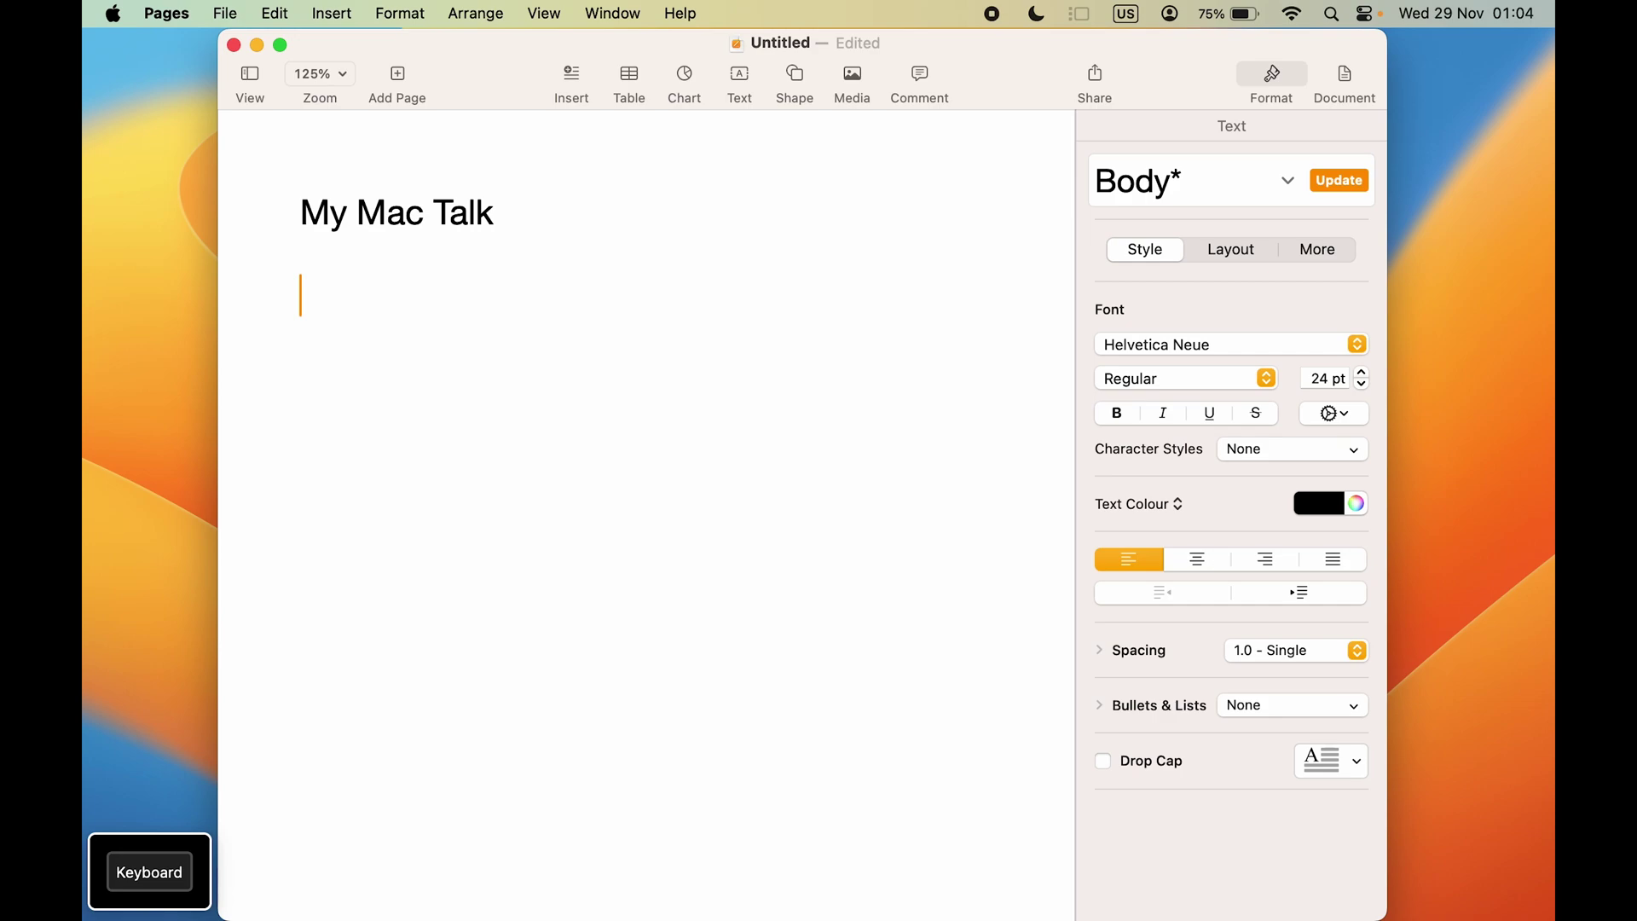
left_click(1126, 15)
left_click(1207, 97)
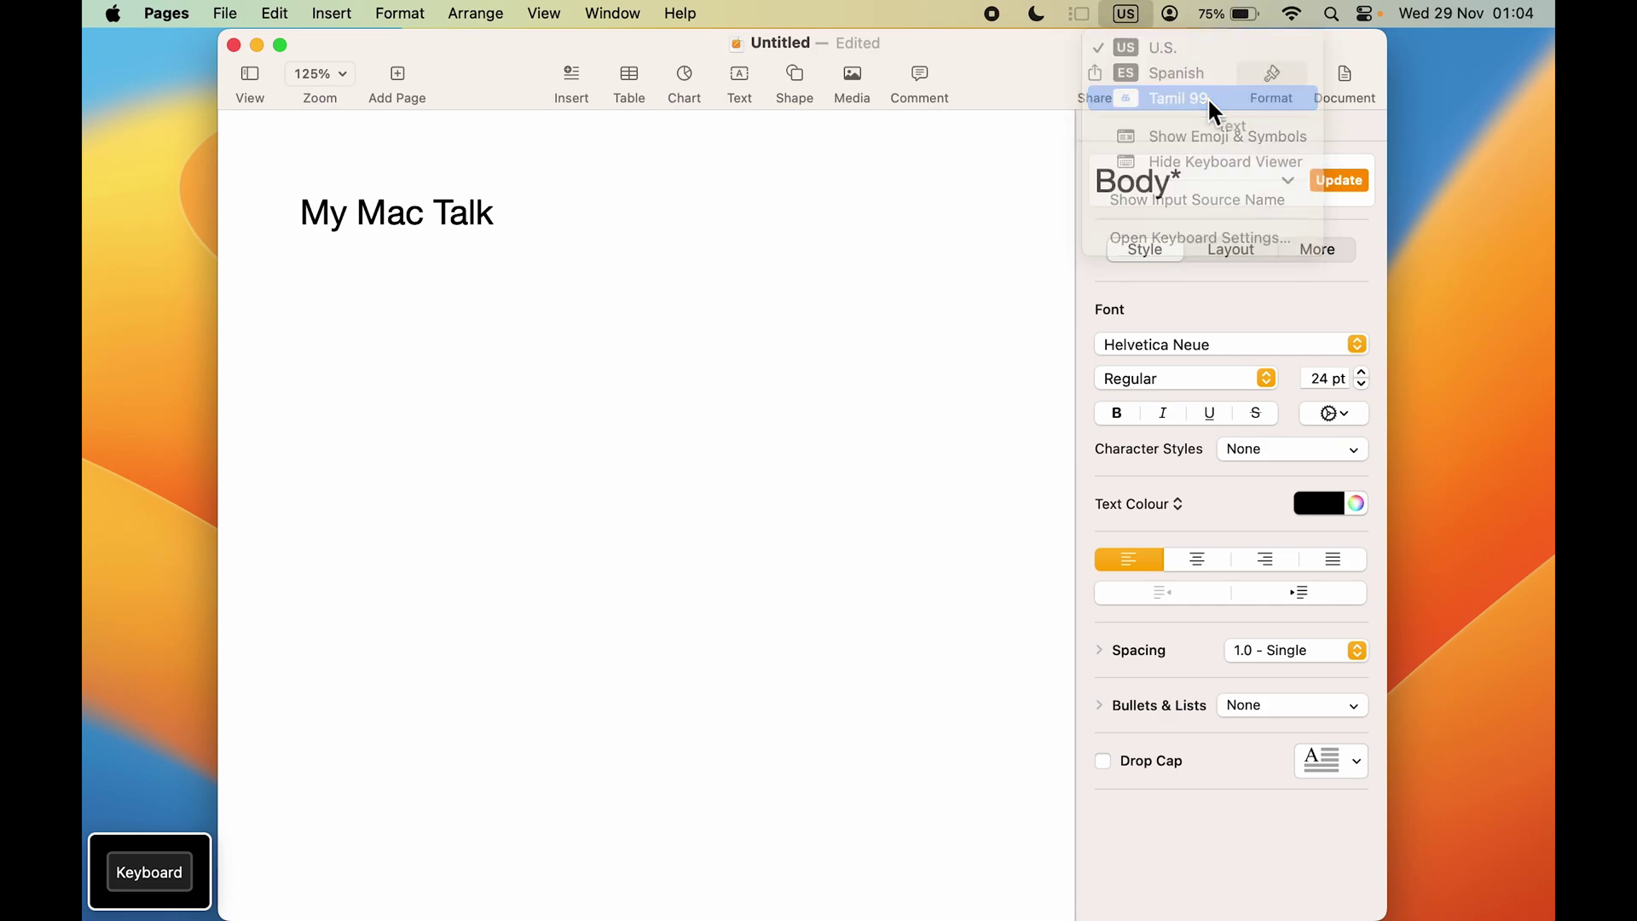
left_click(142, 891)
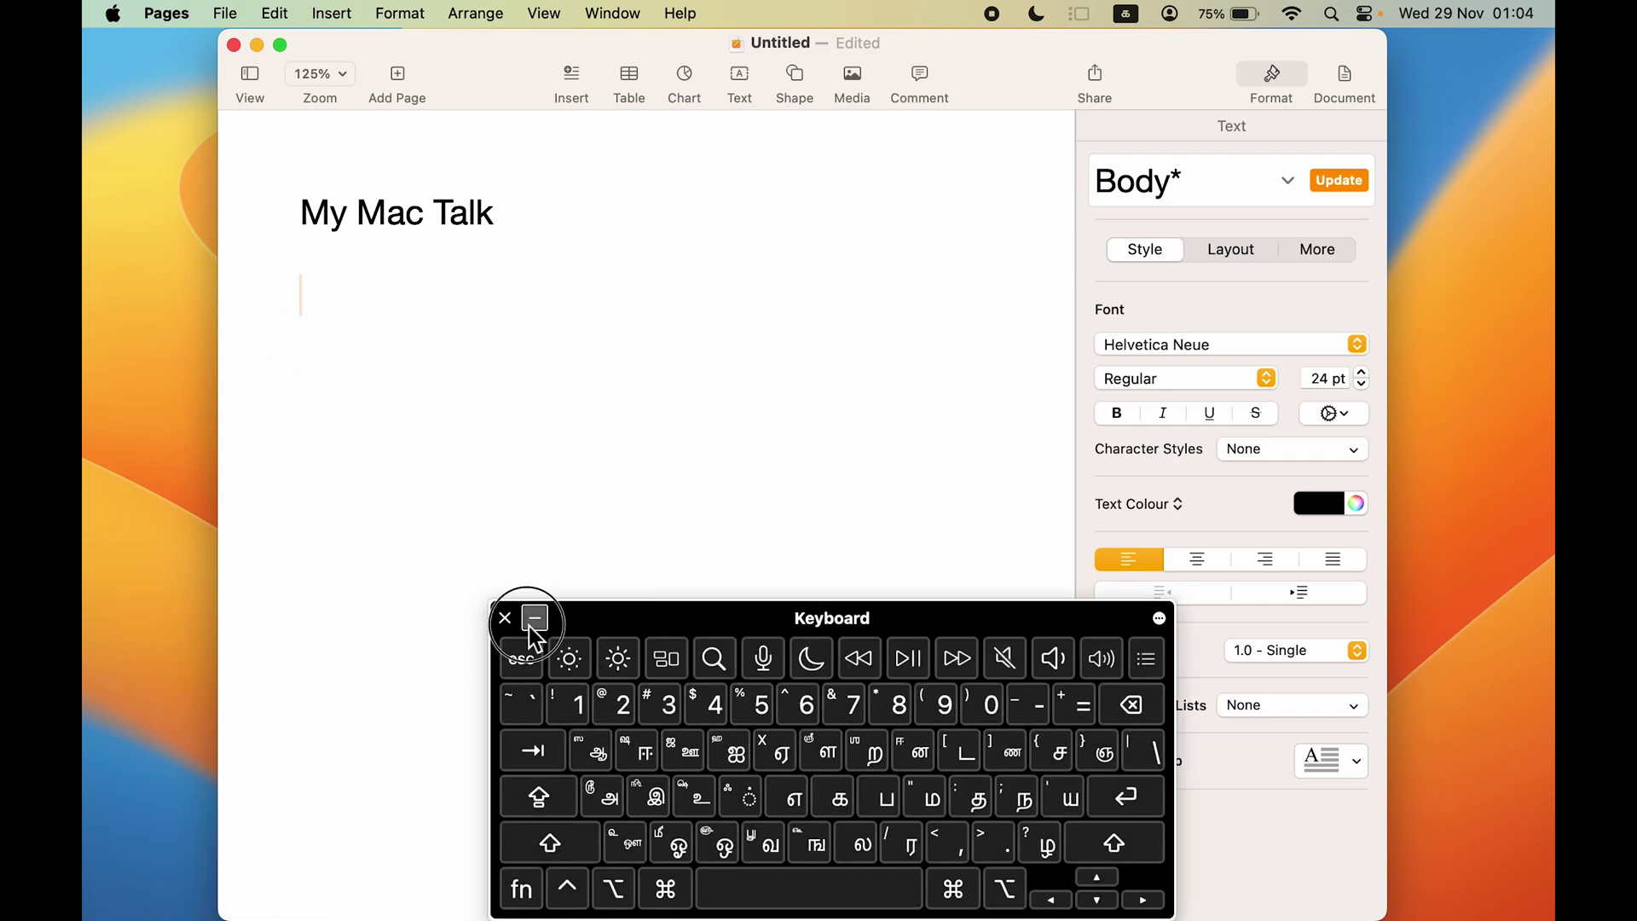
left_click(505, 617)
type("அஉஒம்பாஙமர")
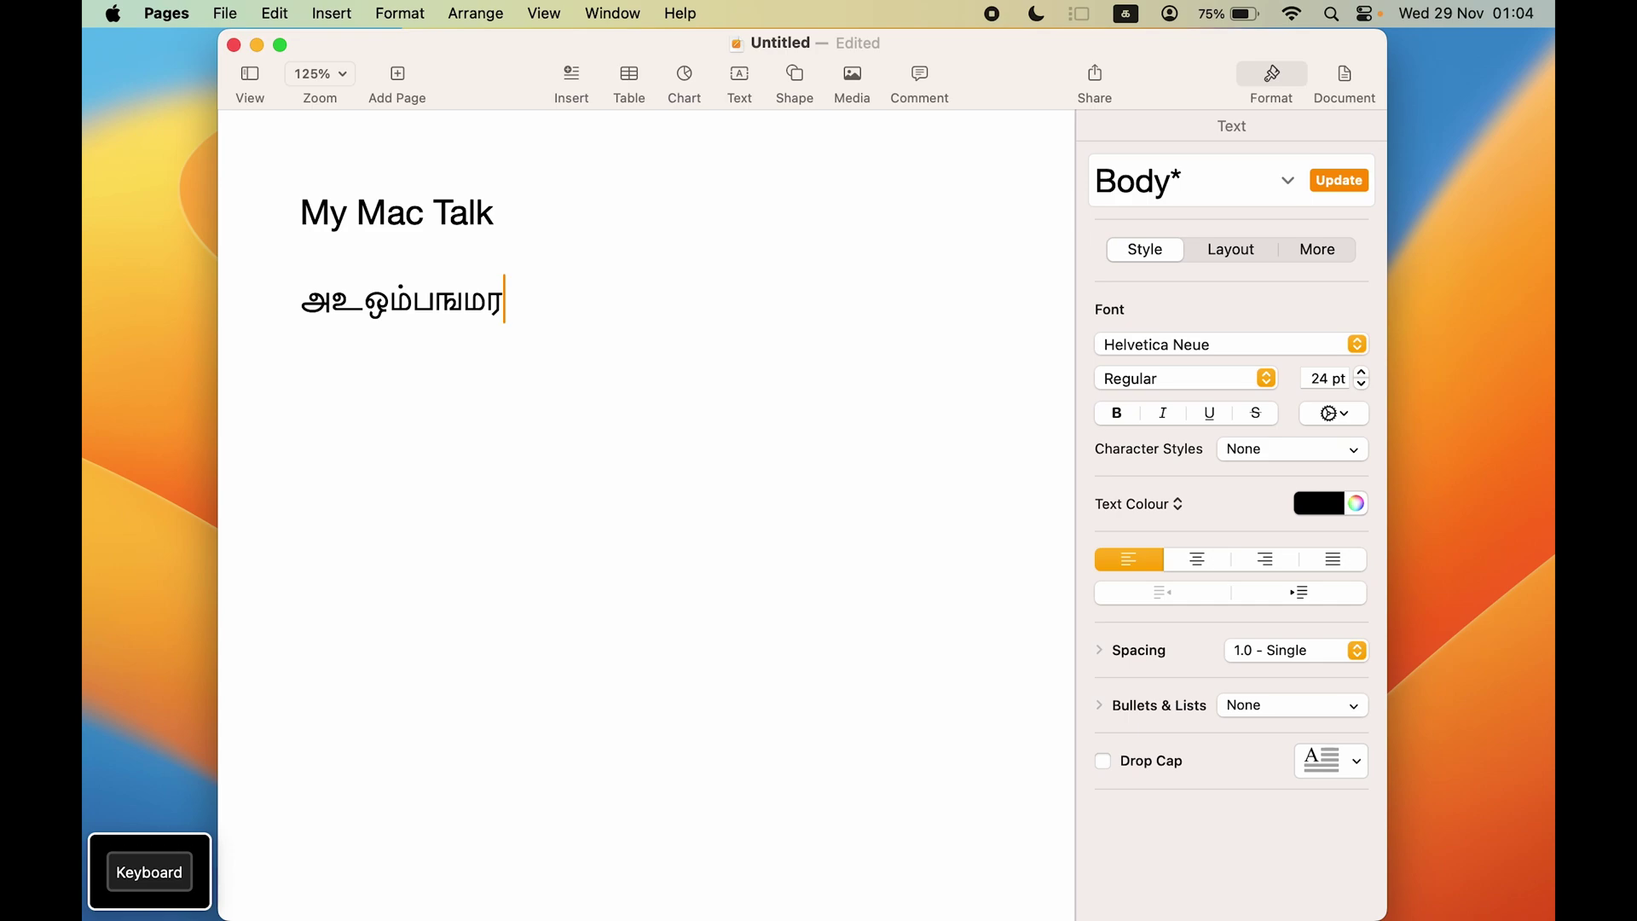
key("BackSpace")
key("BackSpace")
key("BackSpace")
key("BackSpace")
key("BackSpace")
key("BackSpace")
key("BackSpace")
key("BackSpace")
key("BackSpace")
key("BackSpace")
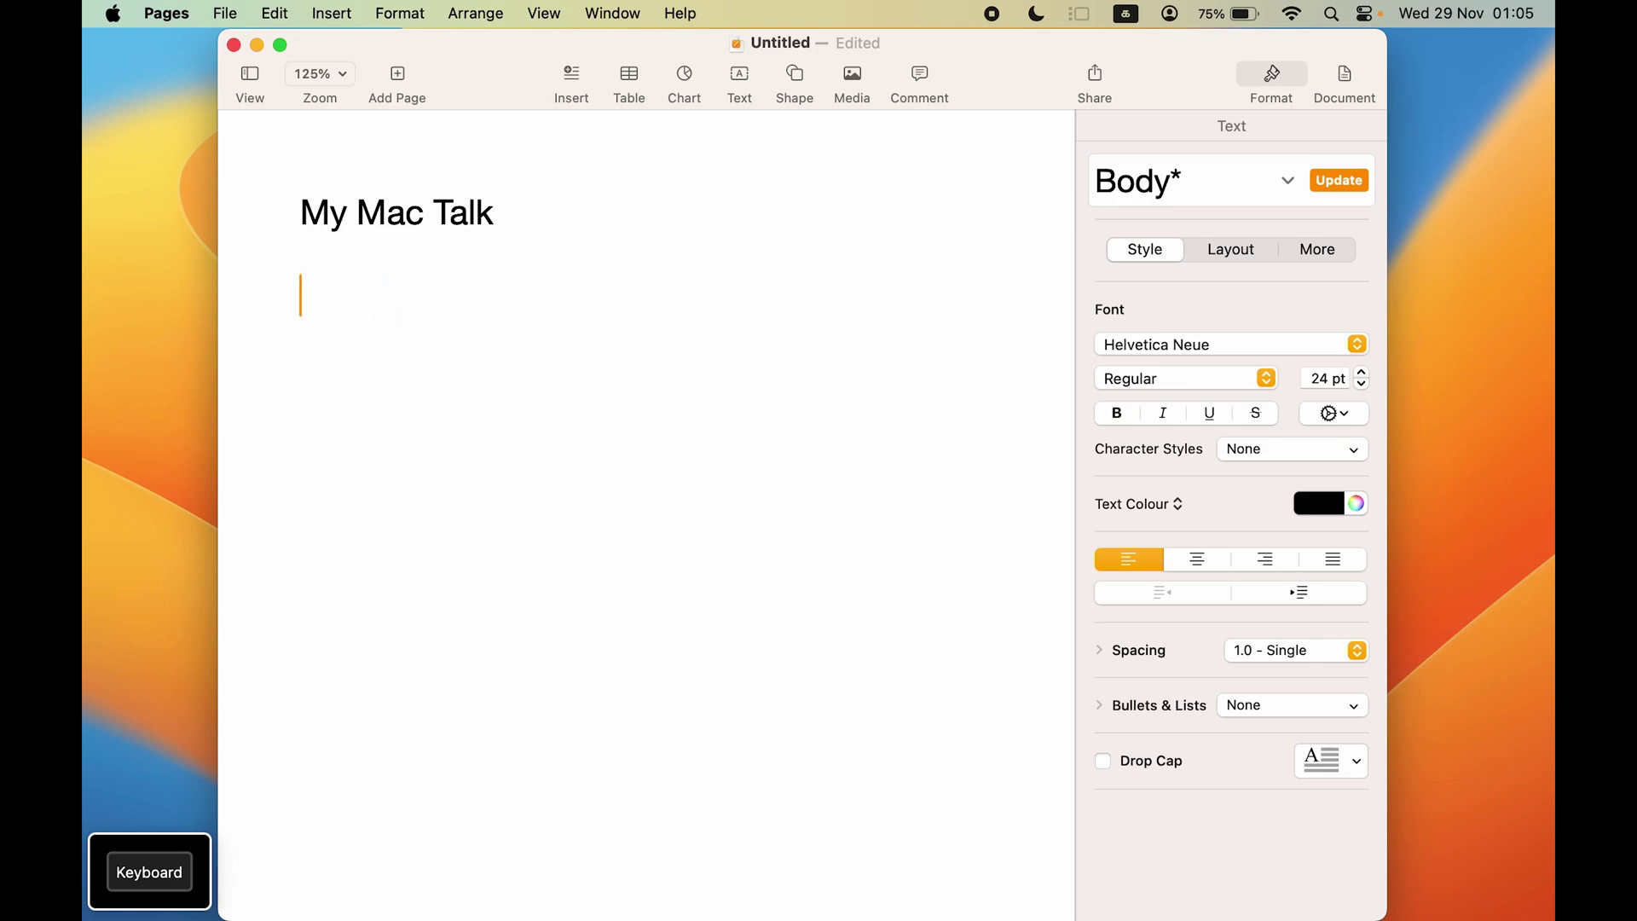
Confirm Tamil 99 stays active in the input menu, then minimize the Pages window
left_click(1125, 14)
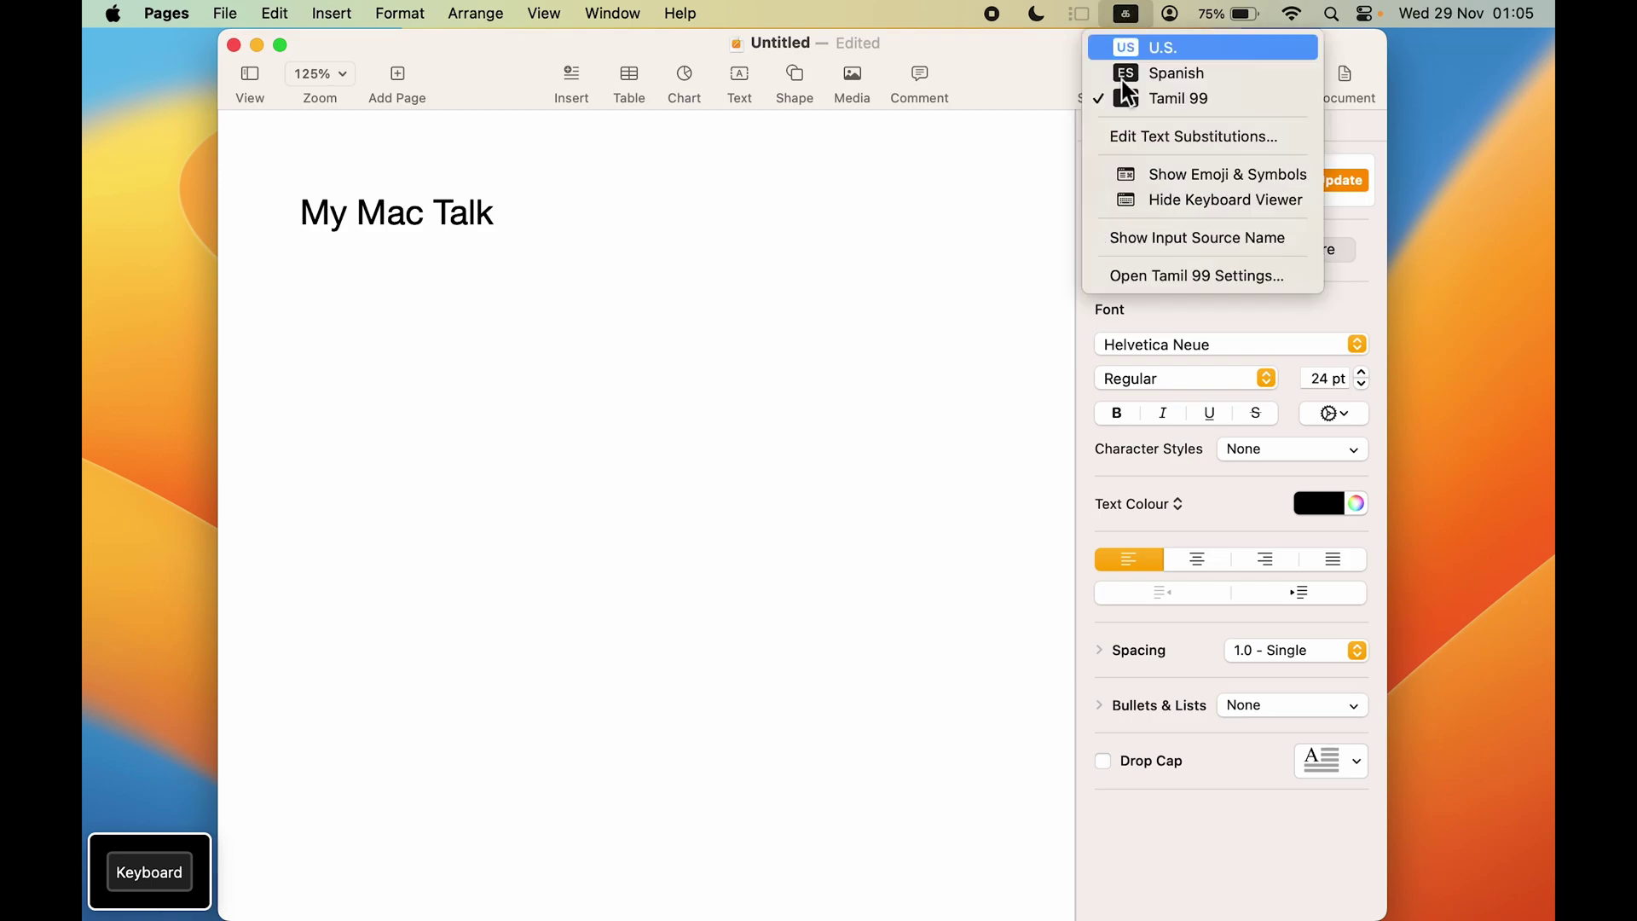
left_click(483, 207)
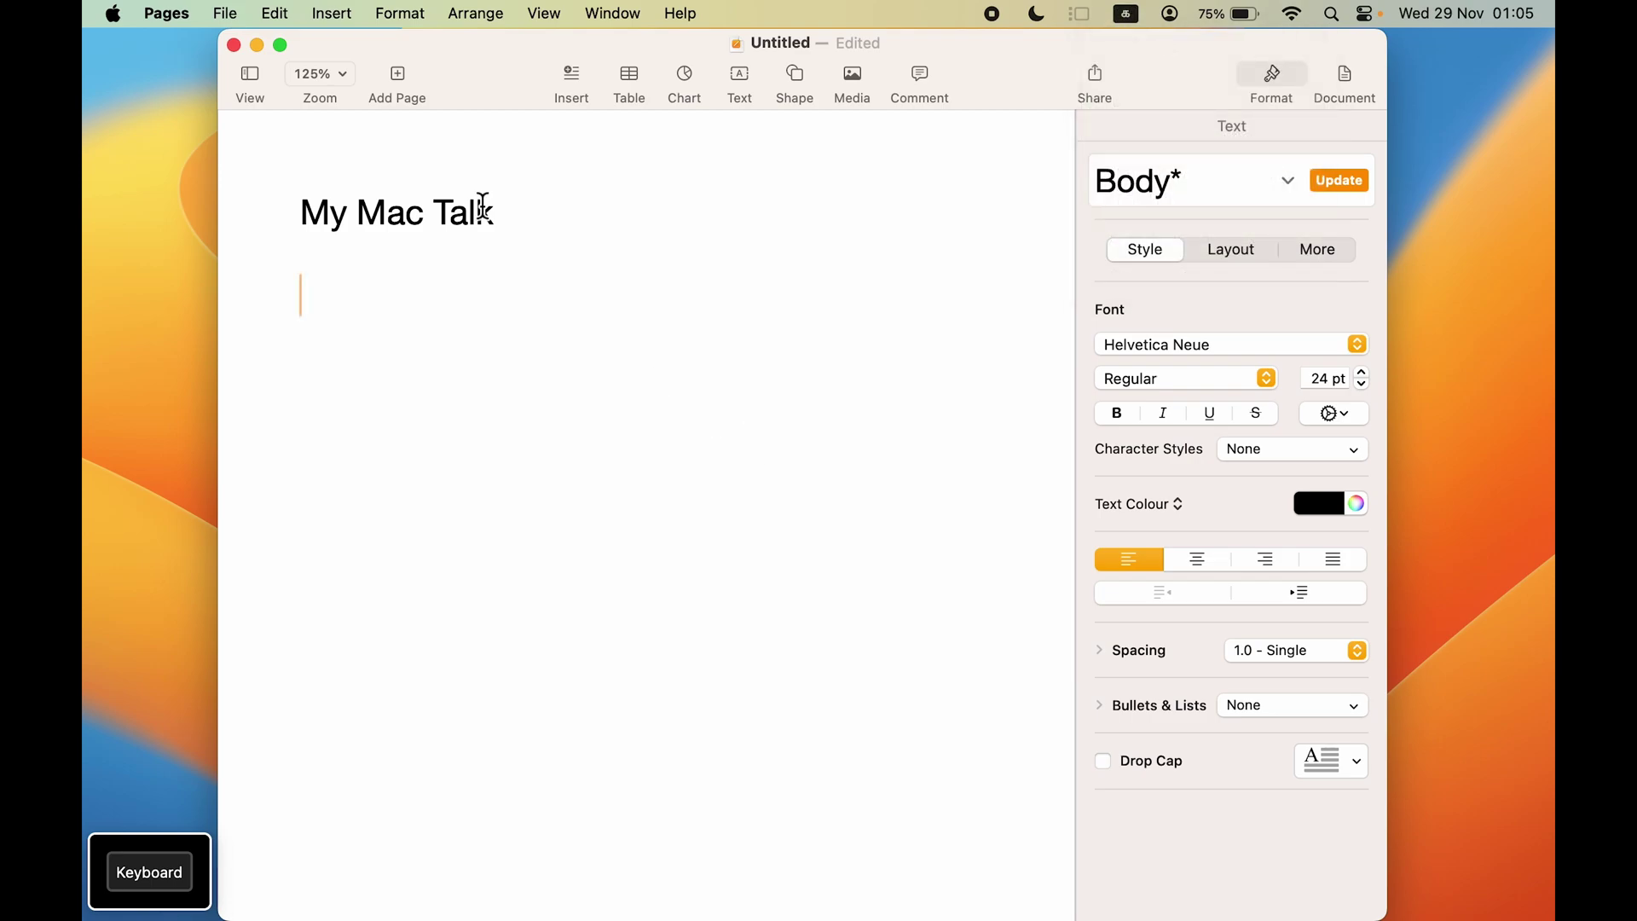
left_click(256, 45)
left_click(995, 534)
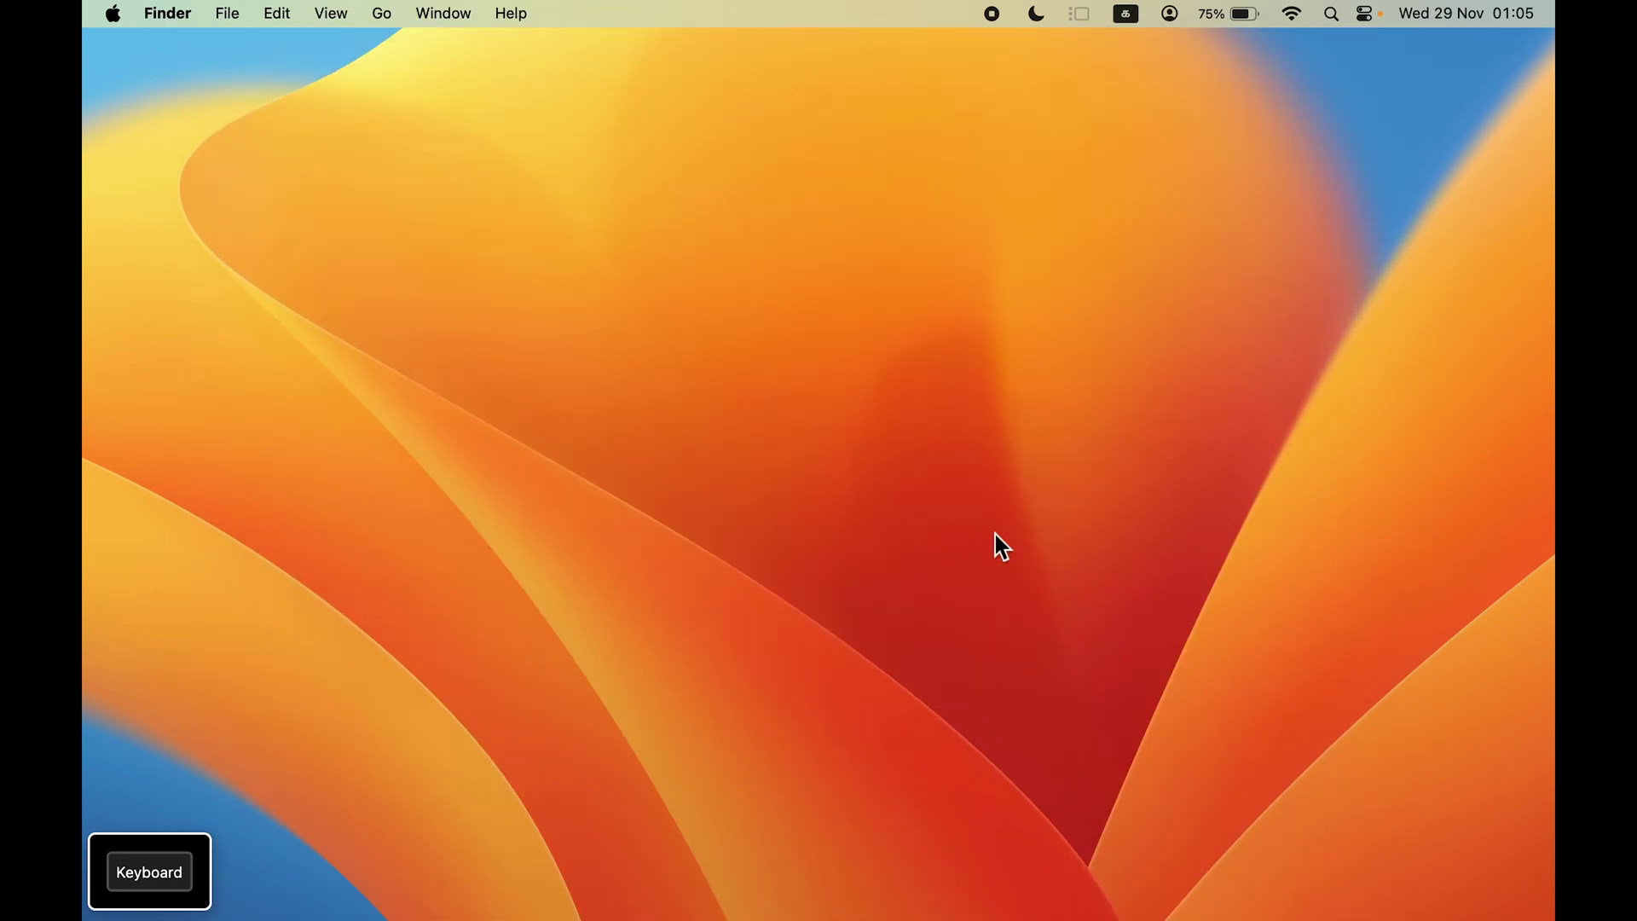